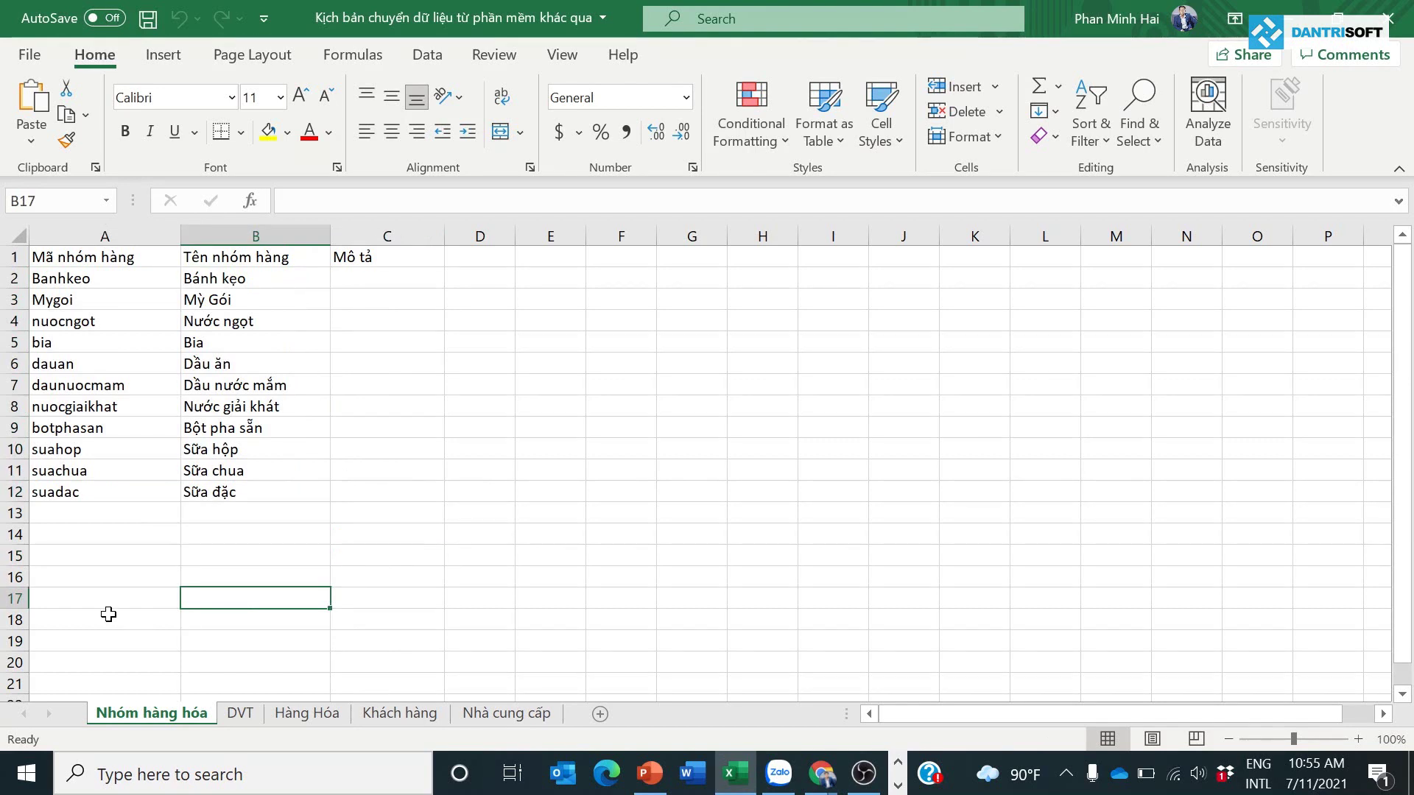
Examine the Nhóm hàng hóa, DVT and Hàng Hóa sheets, including the Giá nhập and Số lượng tồn columns
key("alt+Tab")
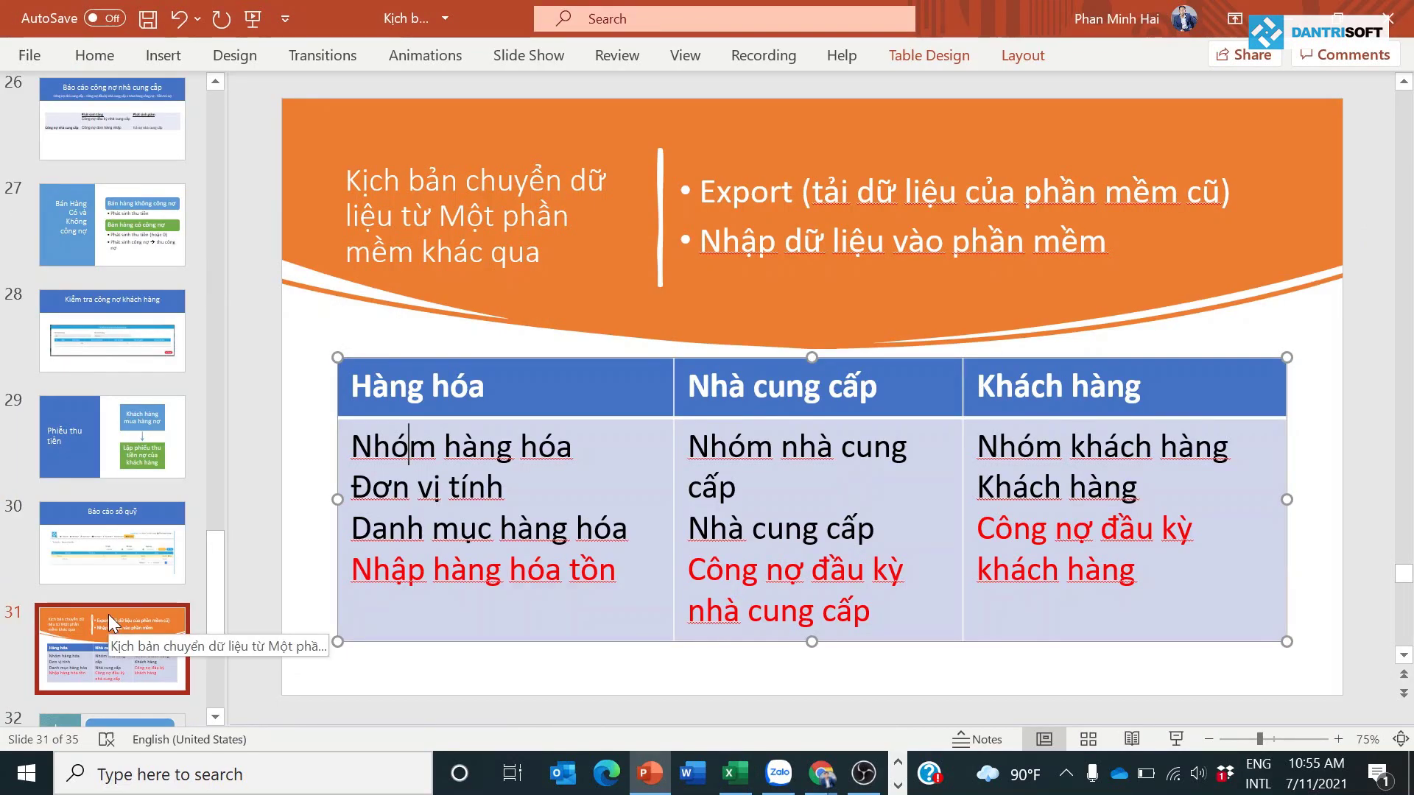
key("alt+Tab")
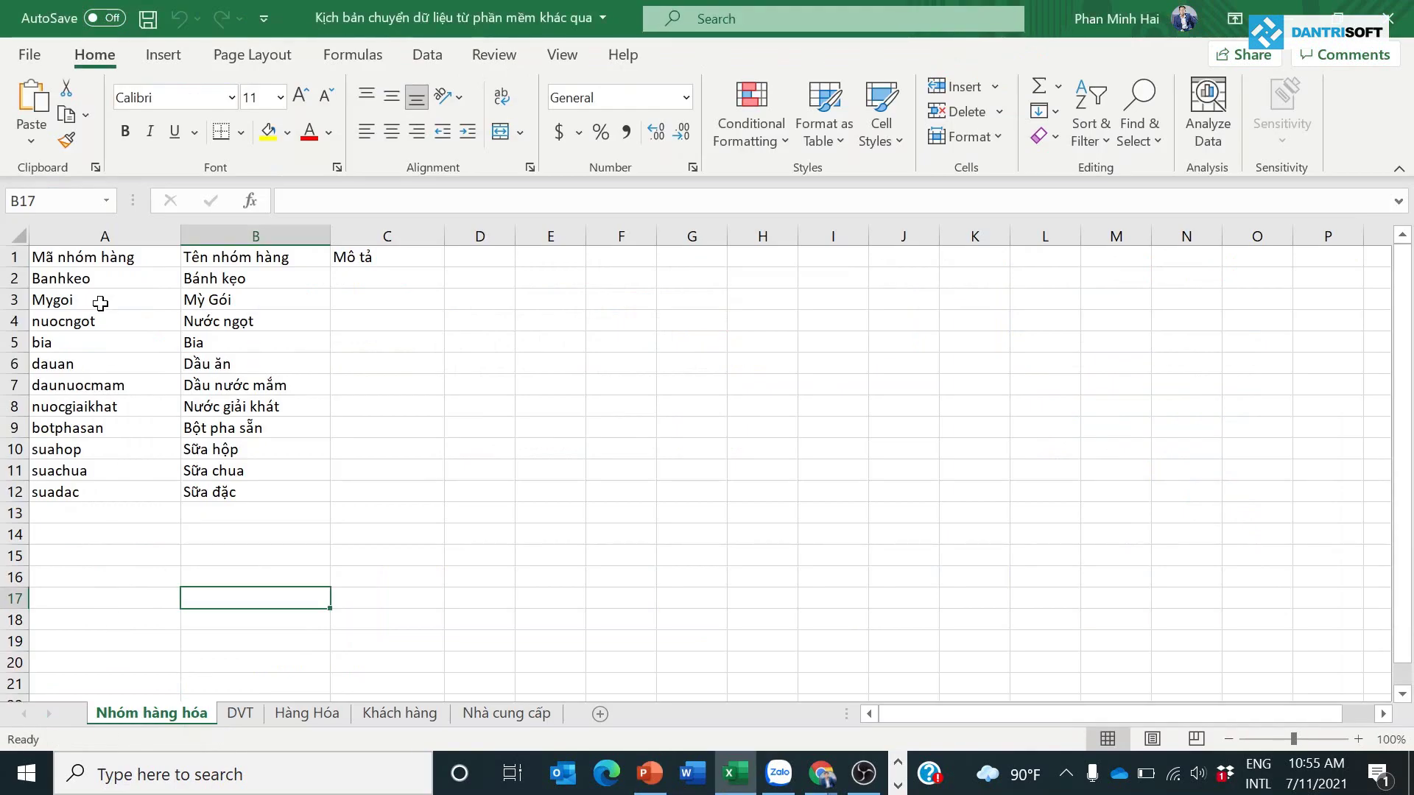
left_click_drag(111, 271, 148, 499)
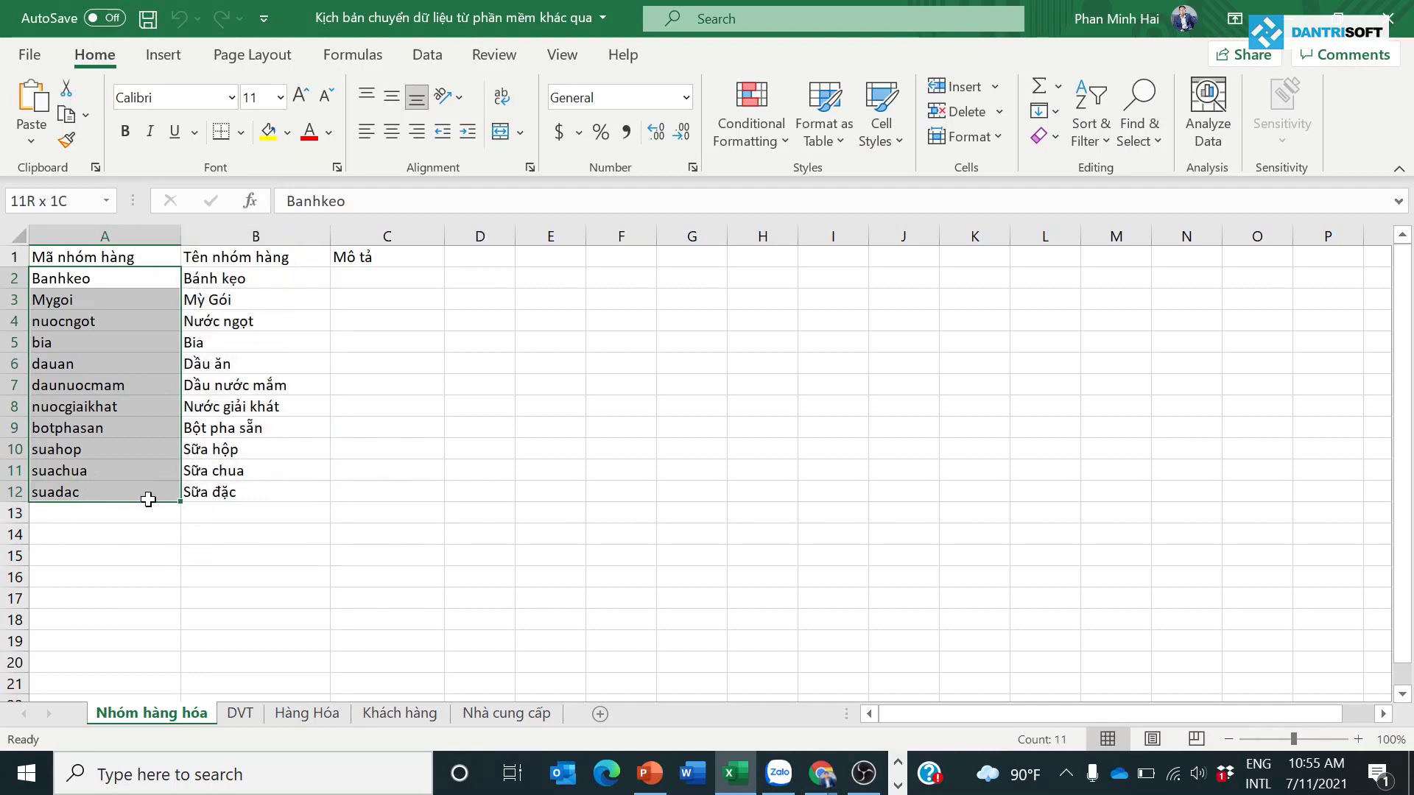
left_click(240, 712)
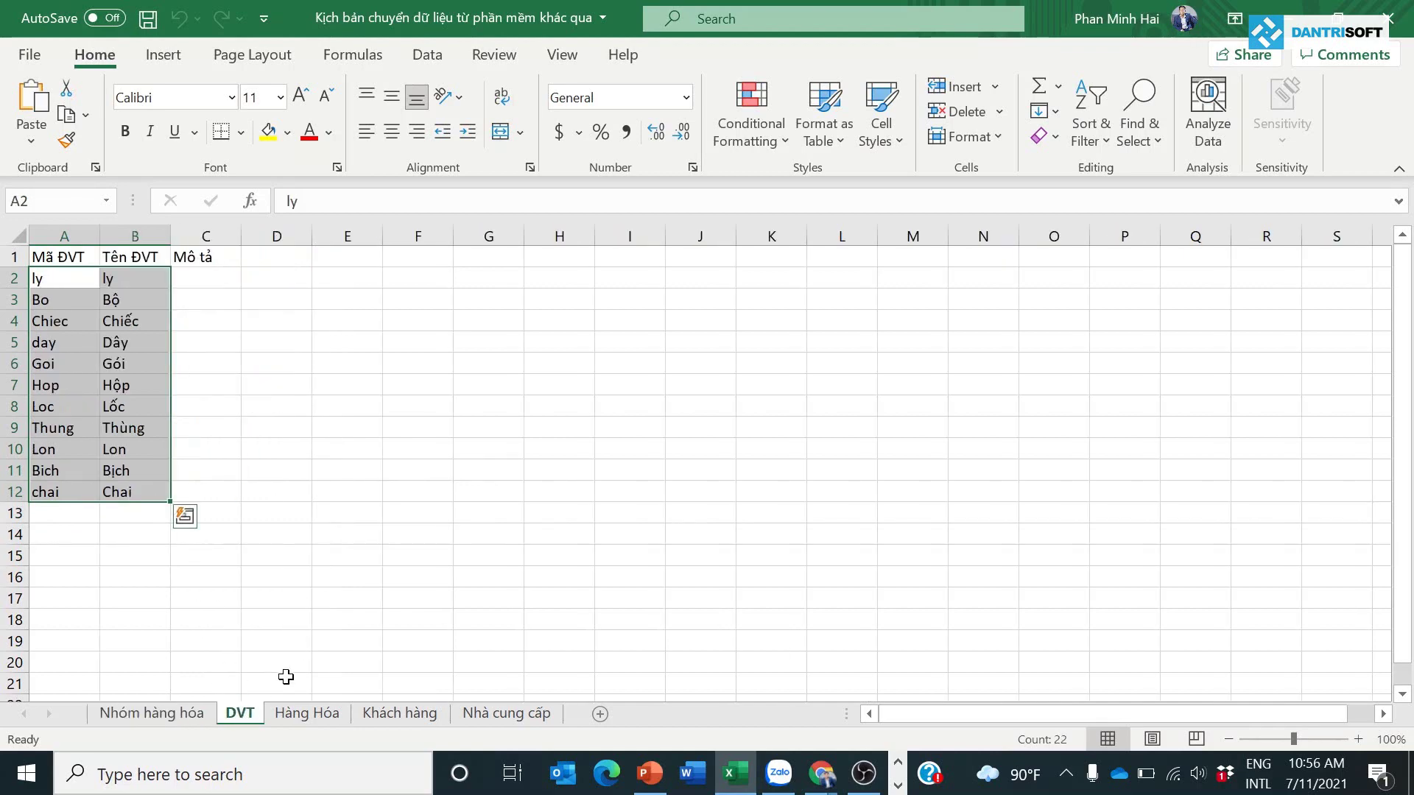
left_click(307, 714)
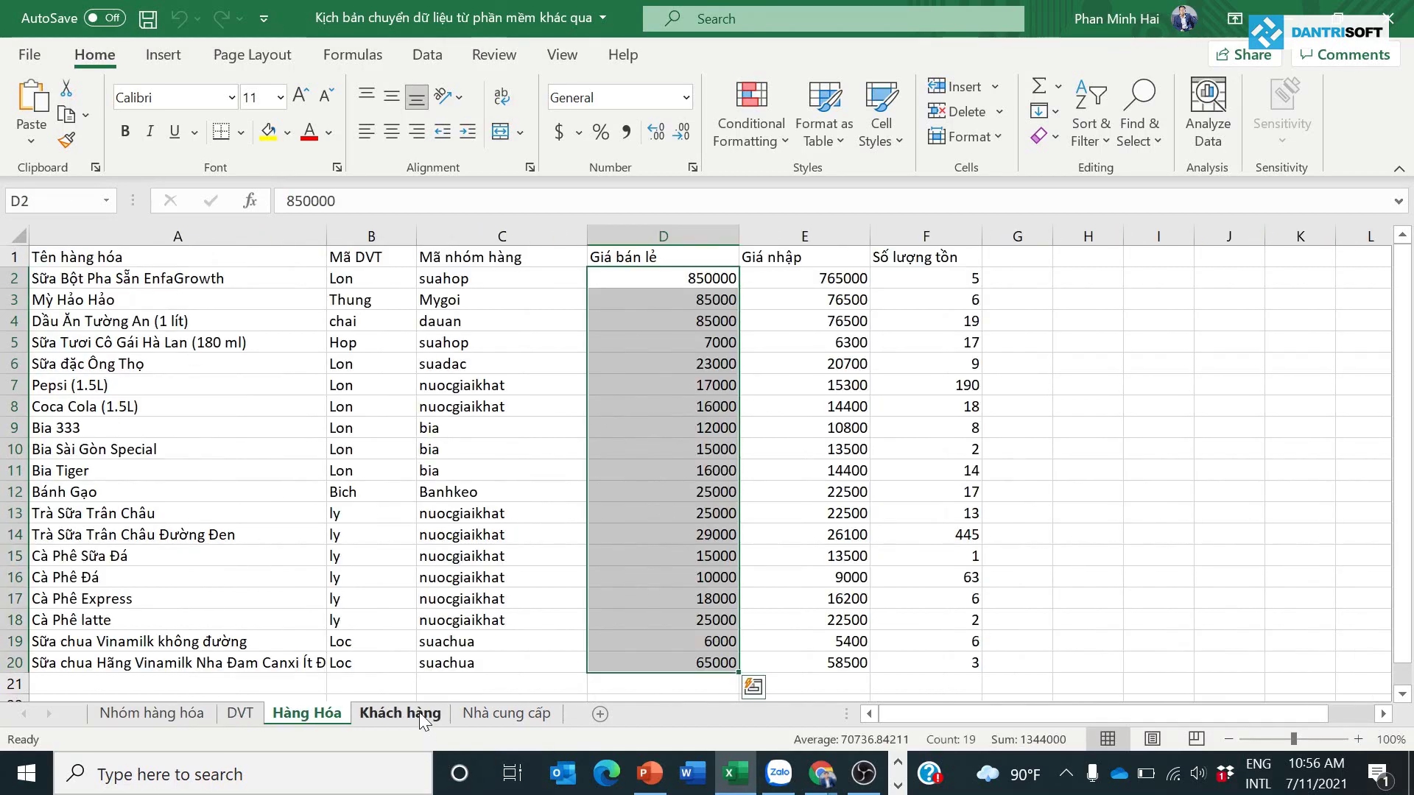
left_click(904, 300)
left_click_drag(800, 271, 880, 663)
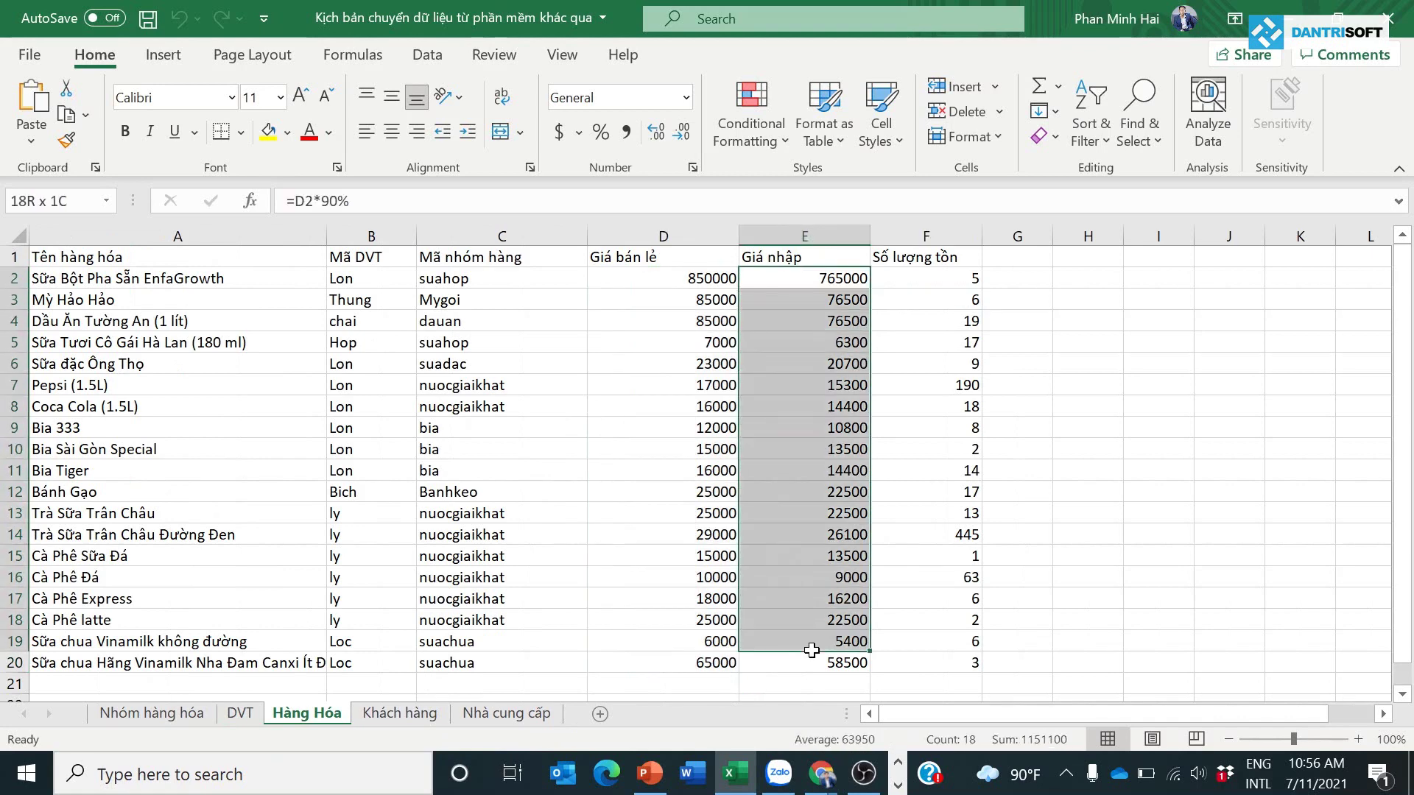
left_click(942, 286)
Compare the slide's "Nhập hàng hóa tồn" item with the workbook and examine the customer debt column on the Khách hàng sheet
key("alt+Tab")
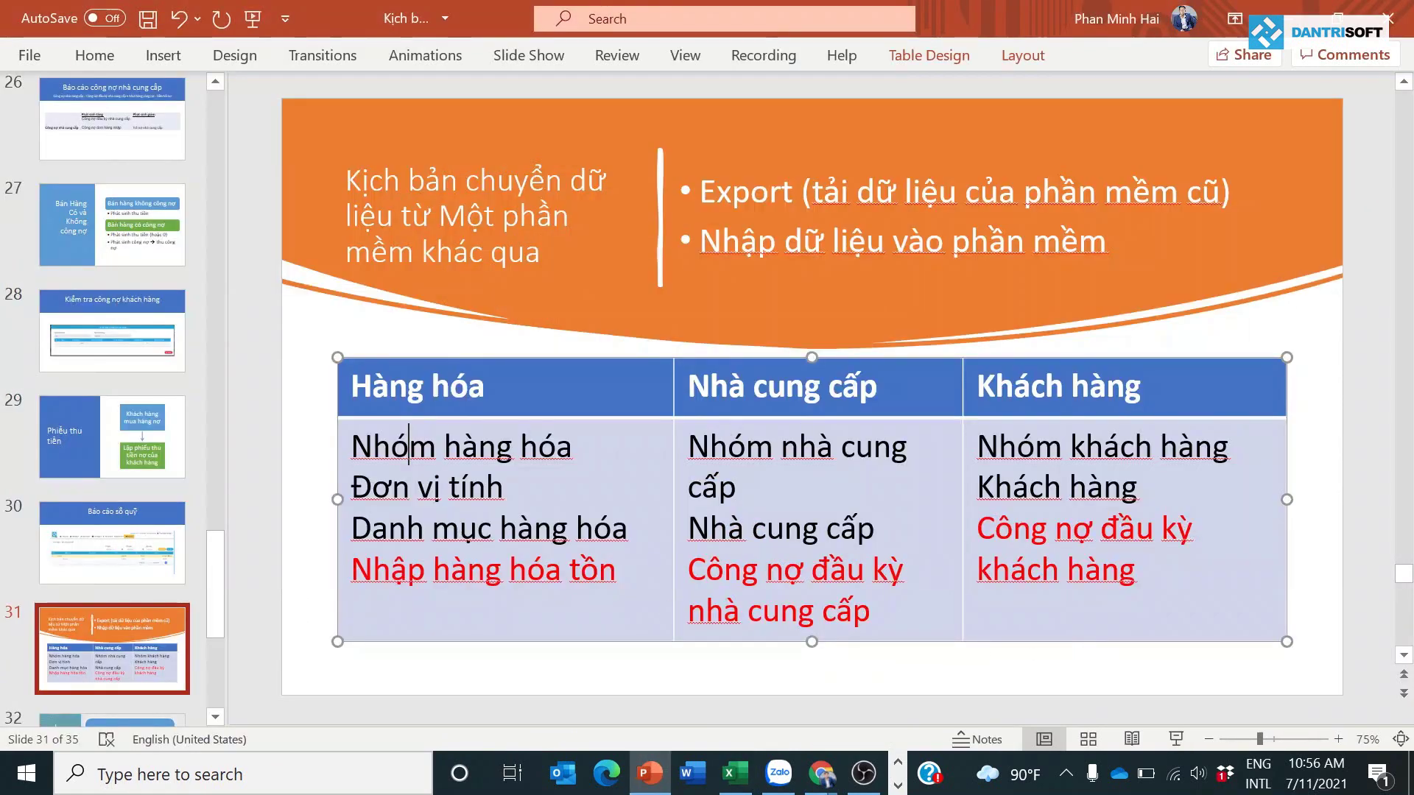
left_click_drag(352, 569, 617, 571)
key("alt+Tab")
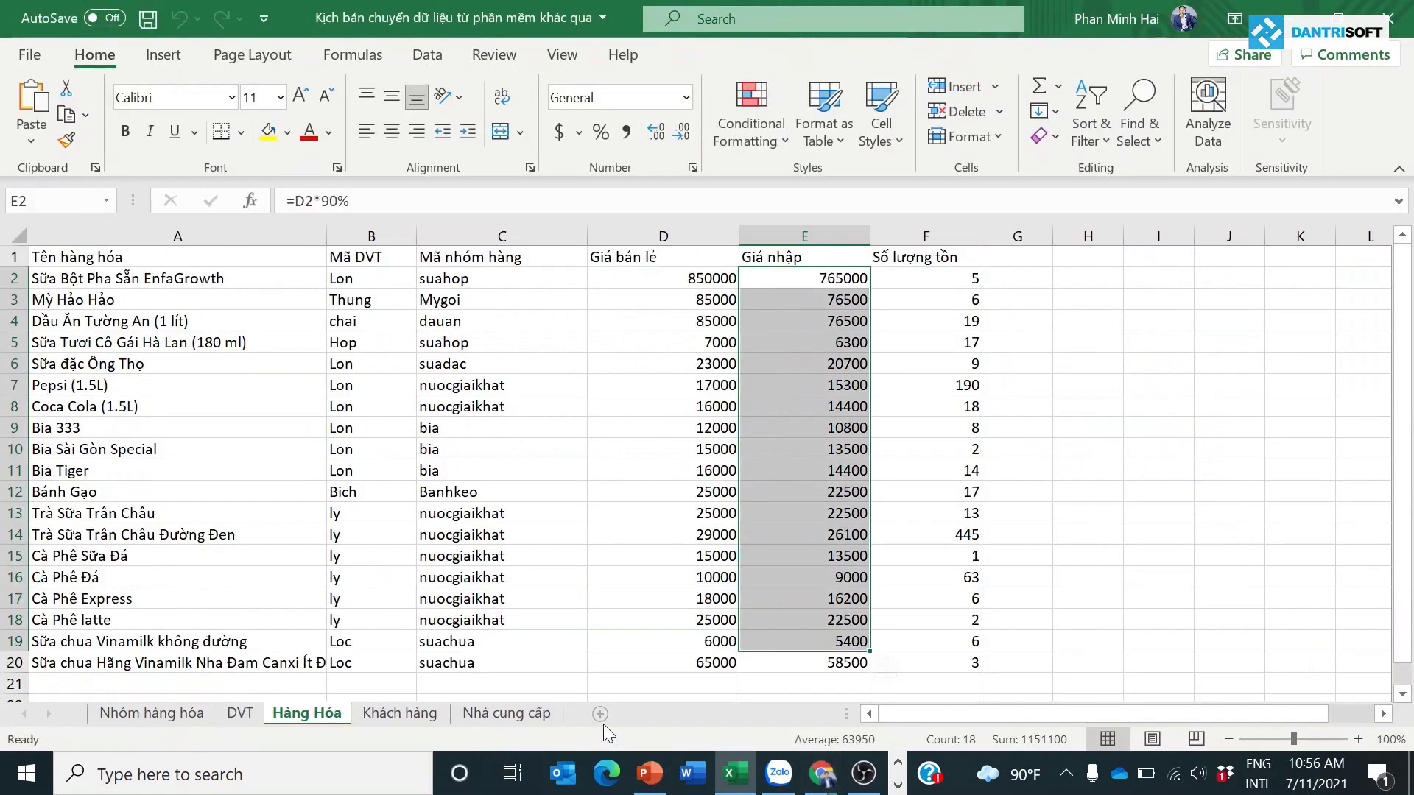
left_click(383, 716)
left_click_drag(798, 289, 849, 556)
key("alt+Tab")
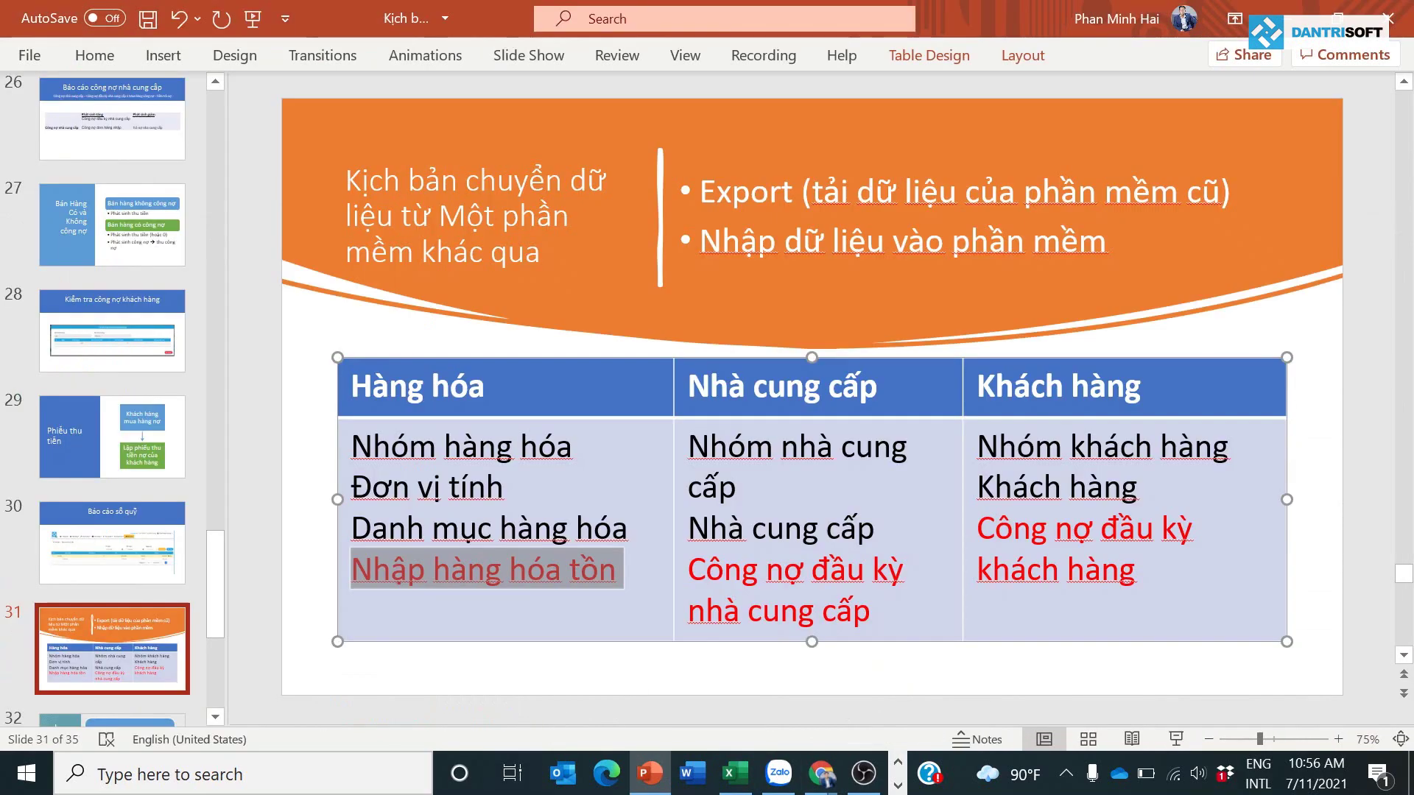
key("alt+Tab")
Examine the supplier records, debts and supplier groups on the Nhà cung cấp sheet
left_click(506, 713)
left_click_drag(118, 276, 678, 336)
left_click_drag(820, 278, 858, 319)
left_click_drag(965, 288, 1132, 315)
left_click(960, 378)
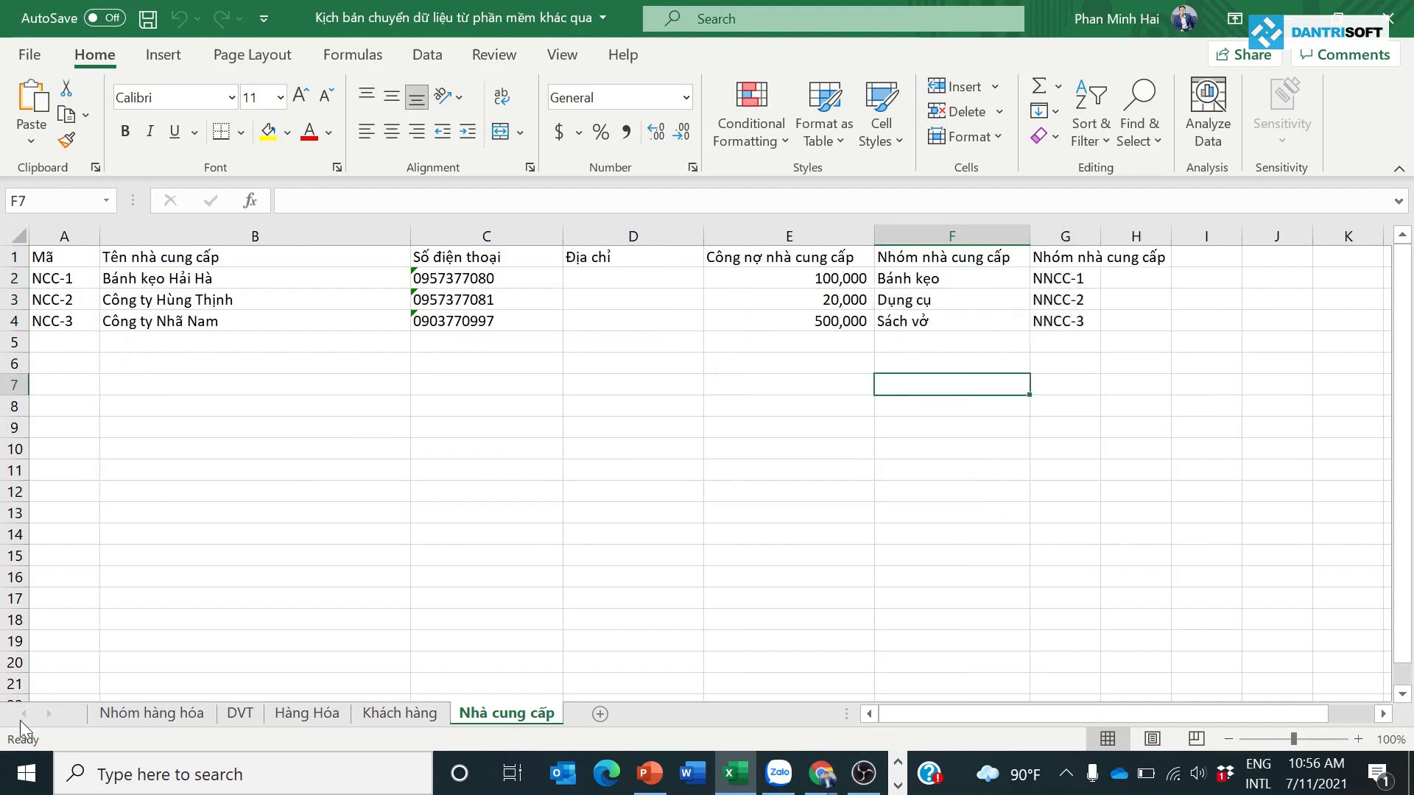
Recheck the product group, goods, customer and supplier sheets, focusing on supplier debts and purchase prices, against the migration slide
left_click(154, 714)
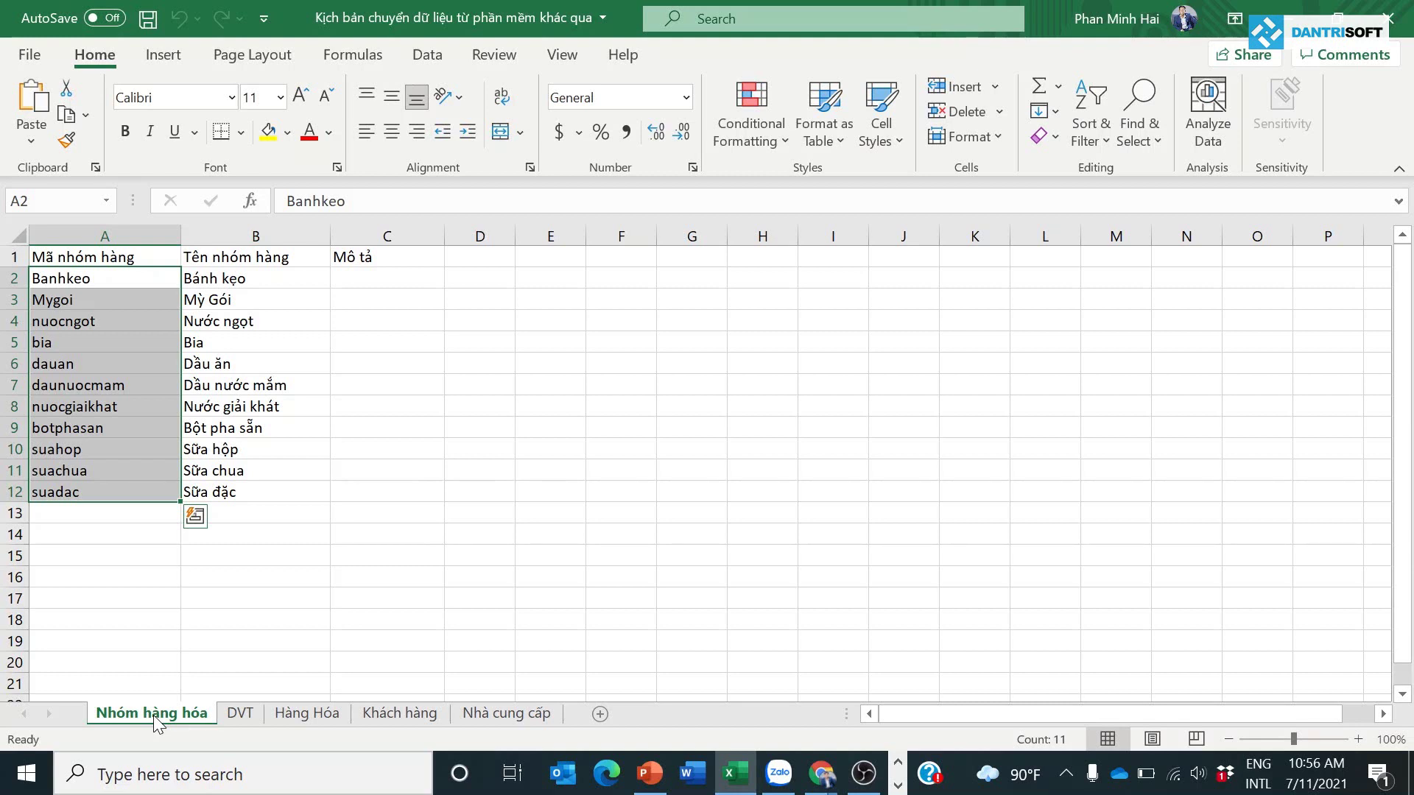
left_click(306, 713)
left_click(506, 713)
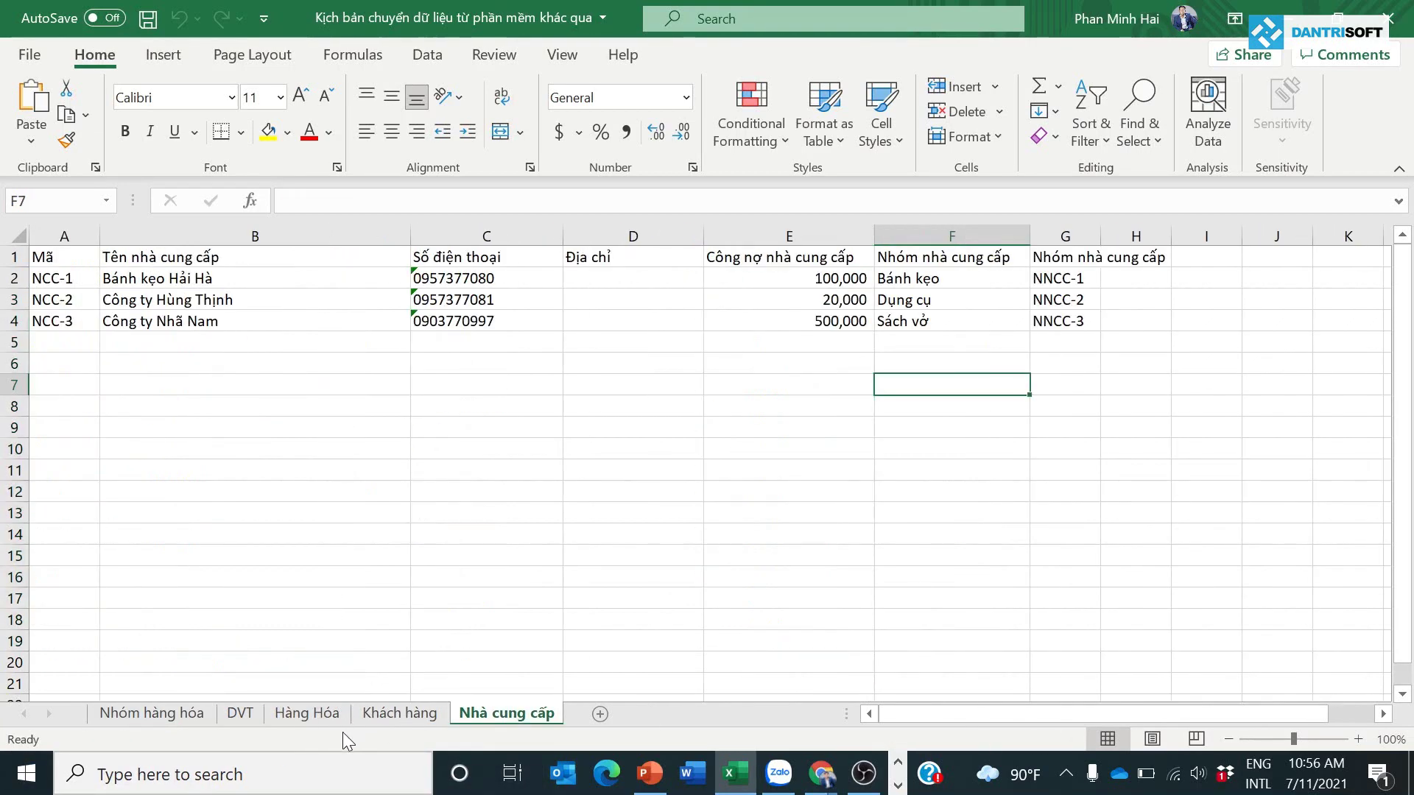
left_click(435, 714)
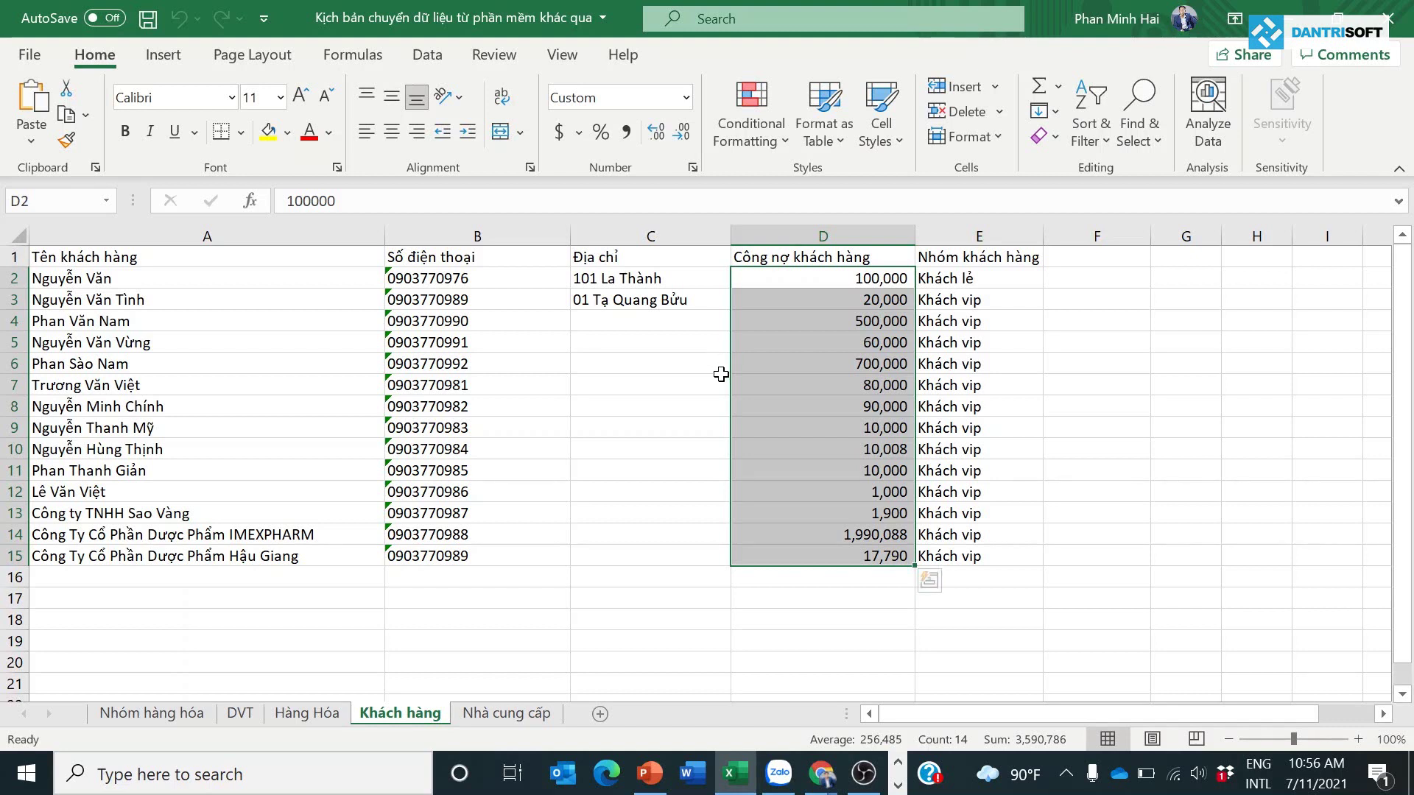
left_click(485, 714)
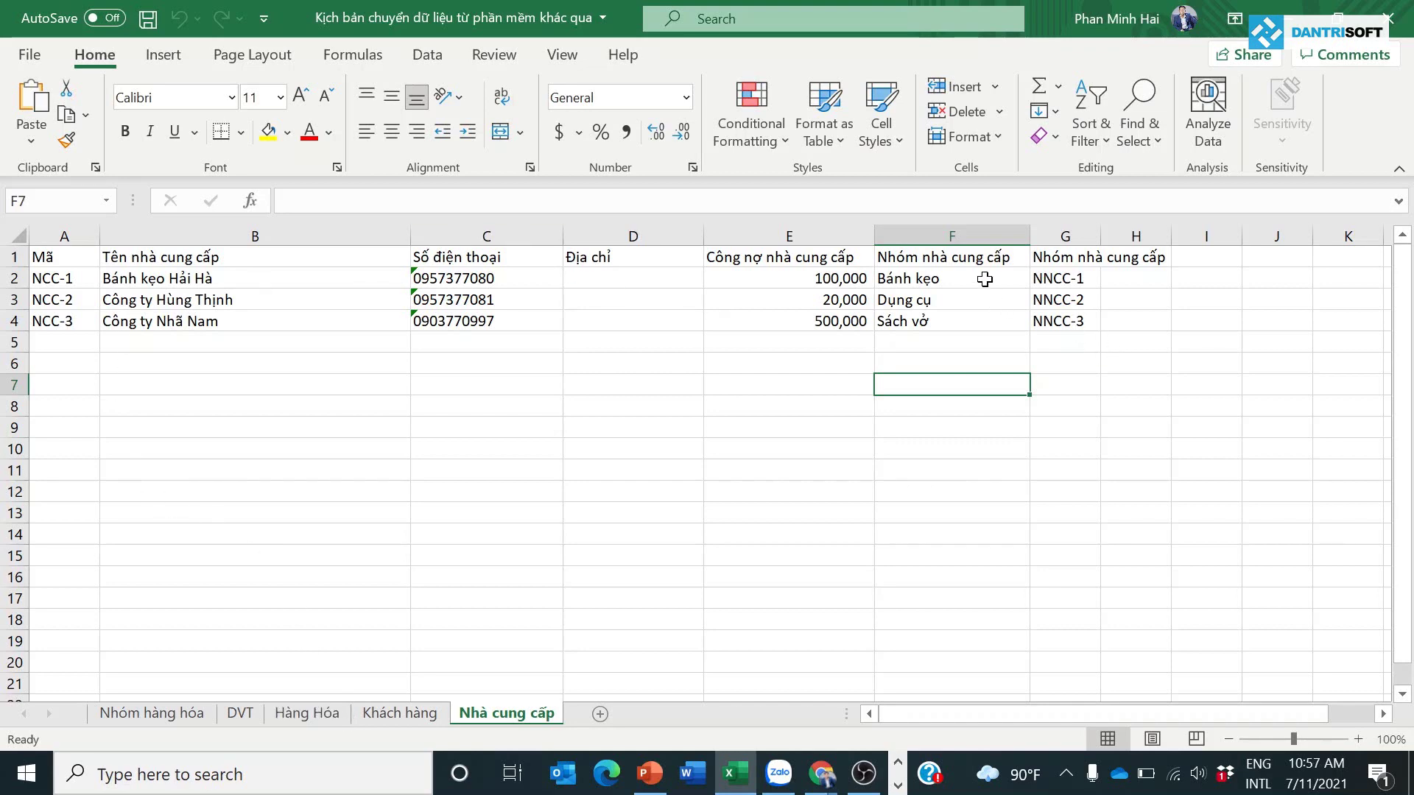
left_click_drag(824, 277, 827, 328)
left_click(293, 722)
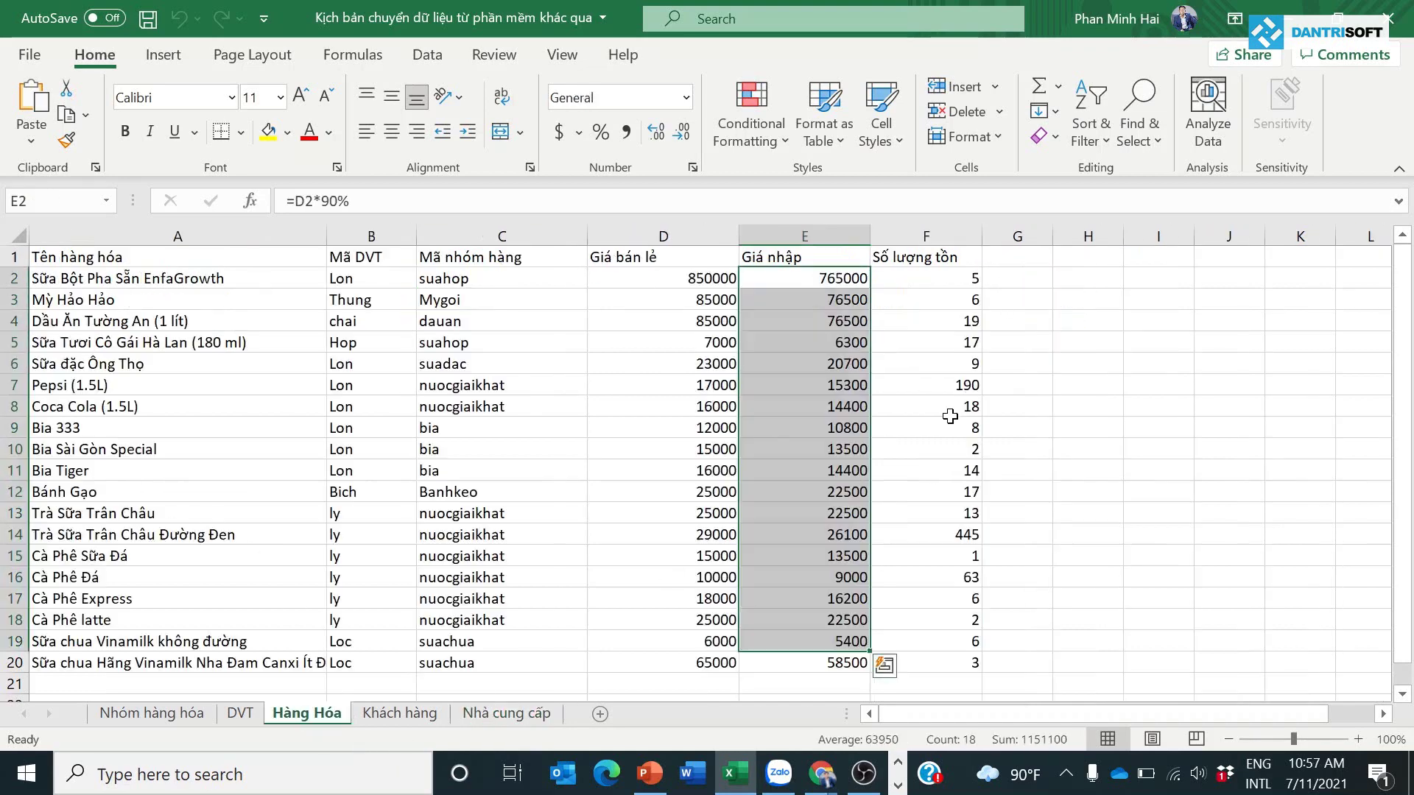
left_click(833, 282)
left_click(906, 317)
key("alt+Tab")
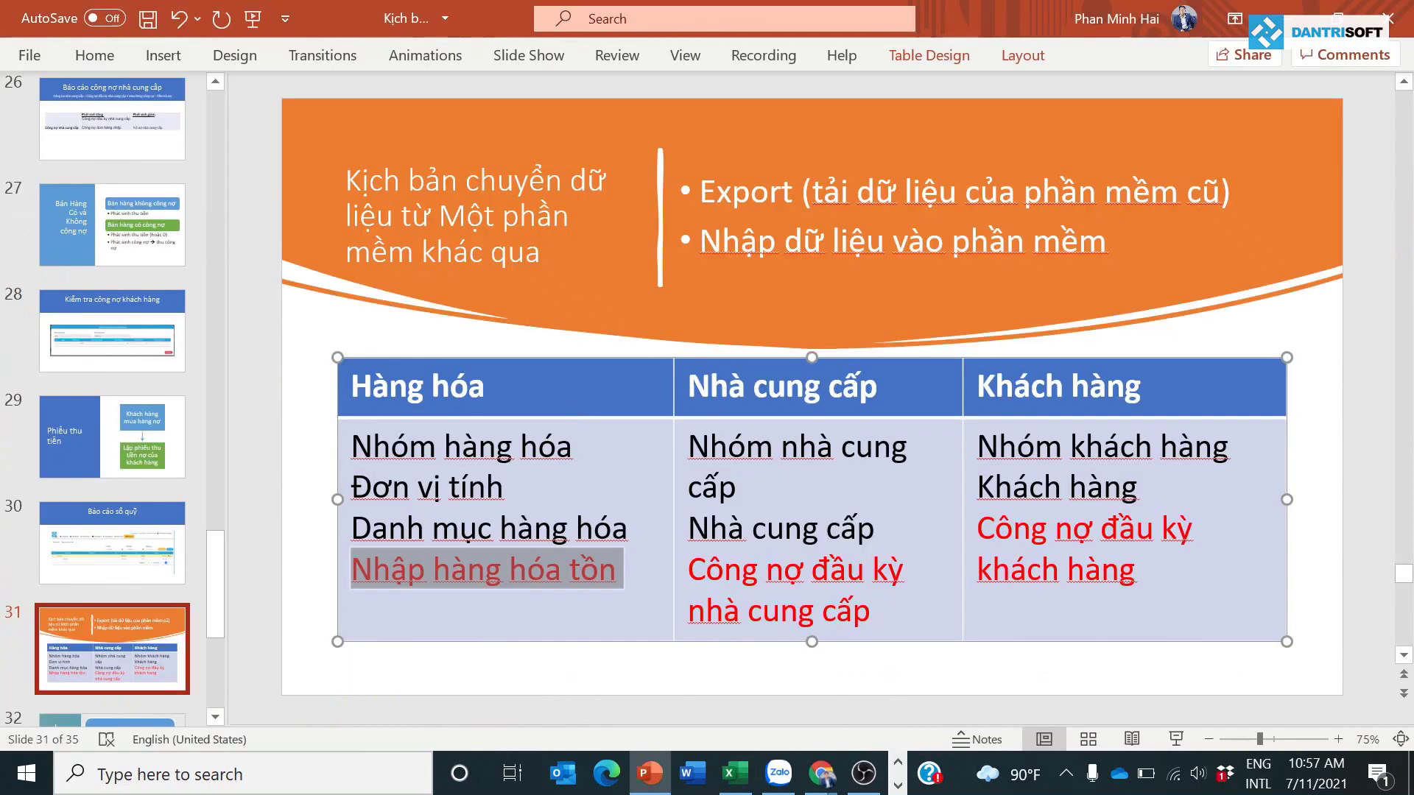
key("alt+Tab")
Switch to DanTriSoft in the browser, then download and open the Excel import template for the Nhóm hàng hóa category
key("alt+Tab")
left_click(394, 180)
left_click(426, 223)
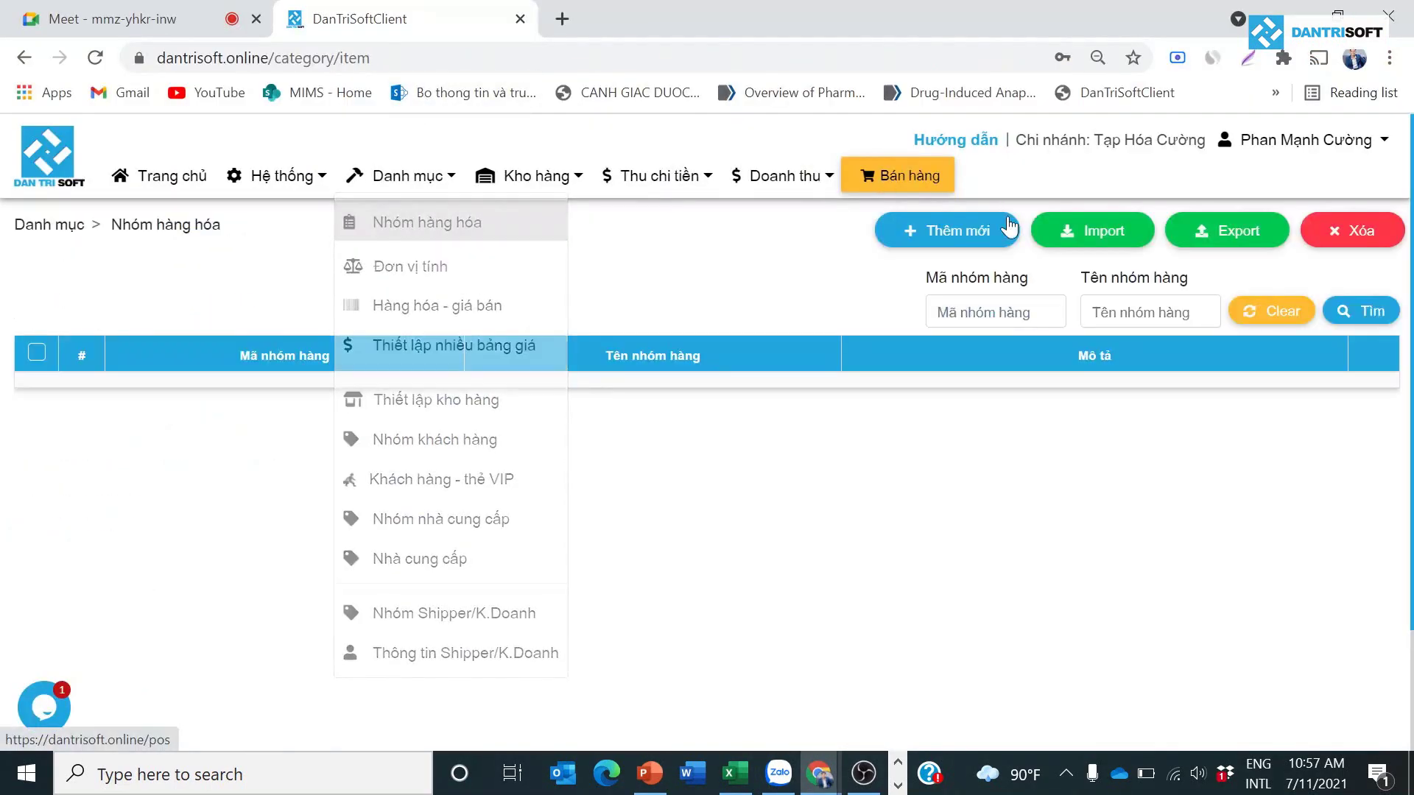
left_click(1090, 236)
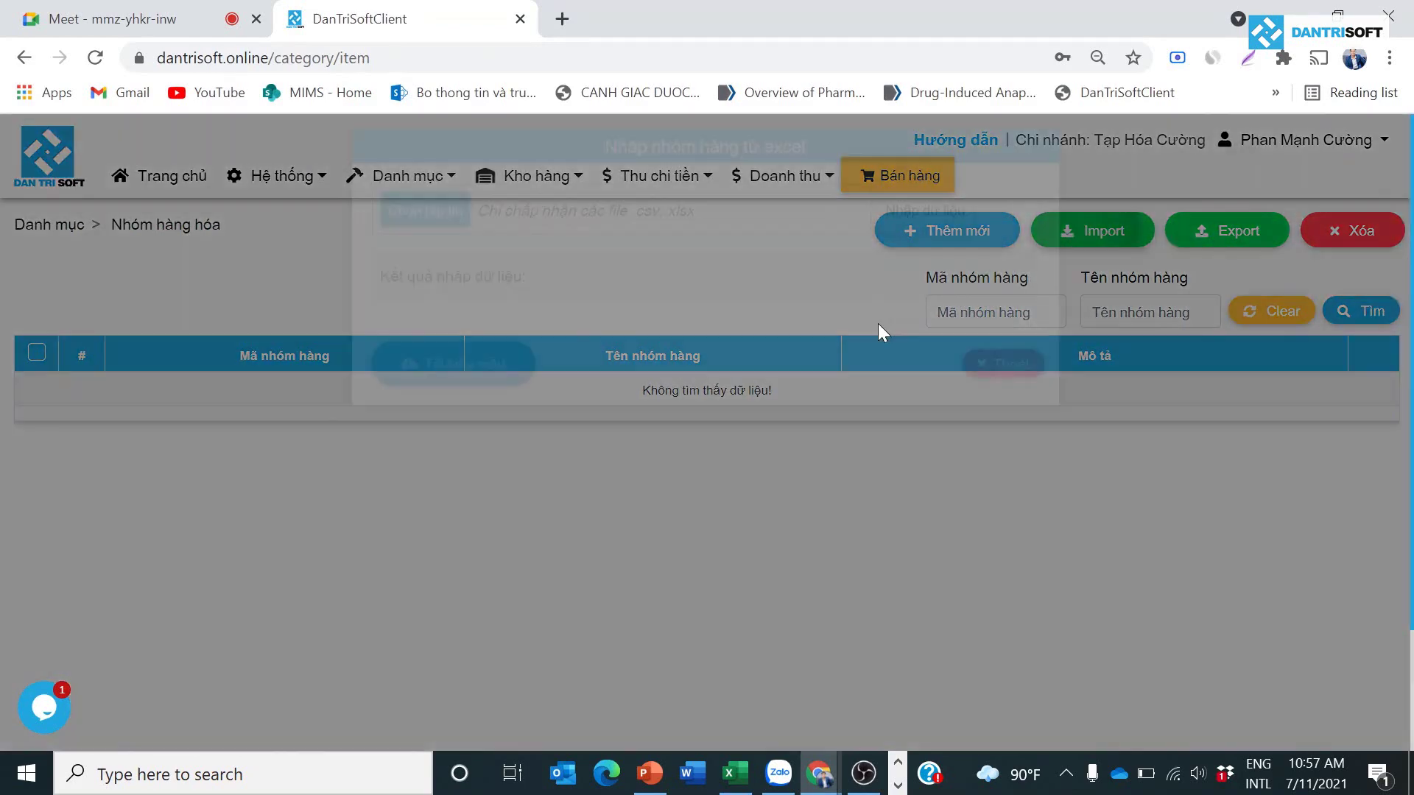
left_click(463, 377)
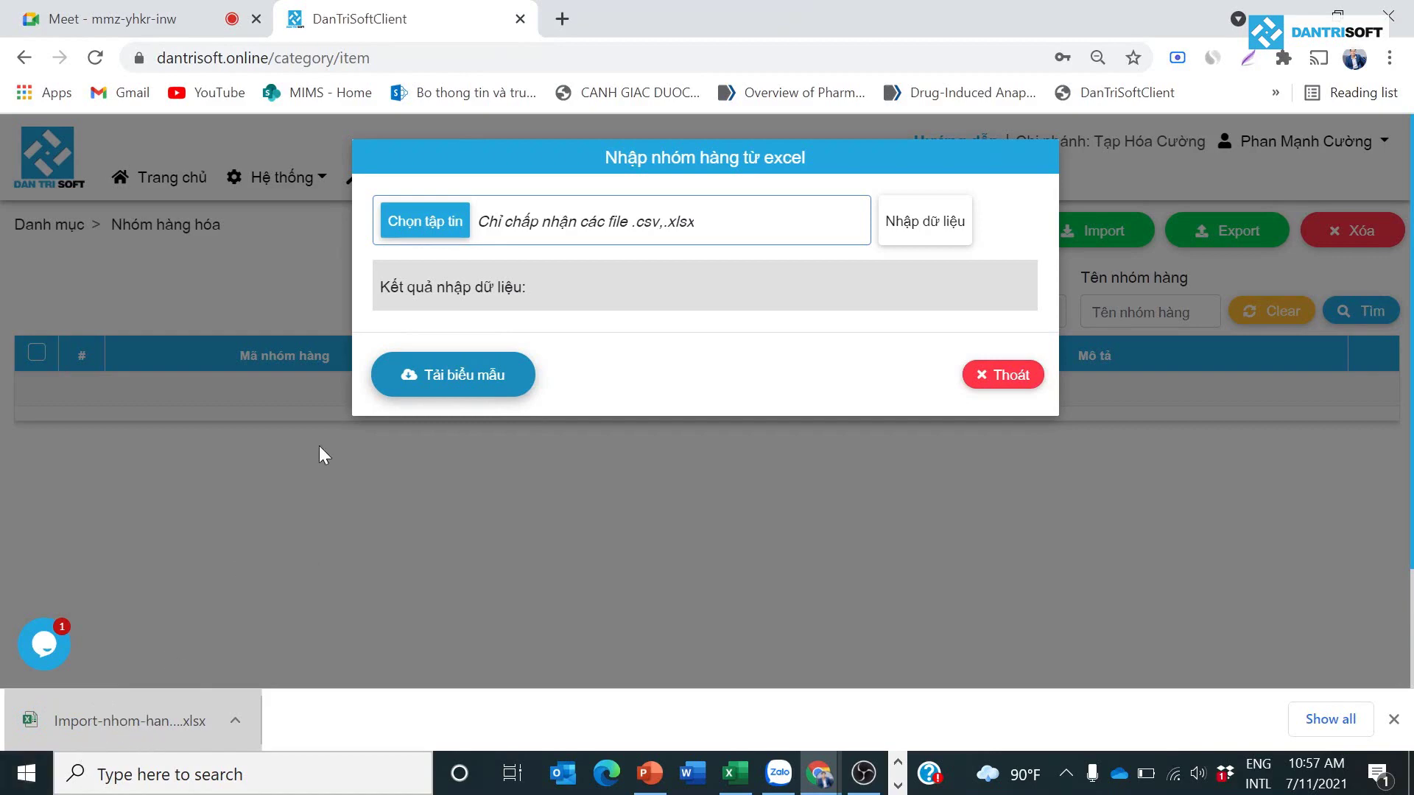
left_click(152, 719)
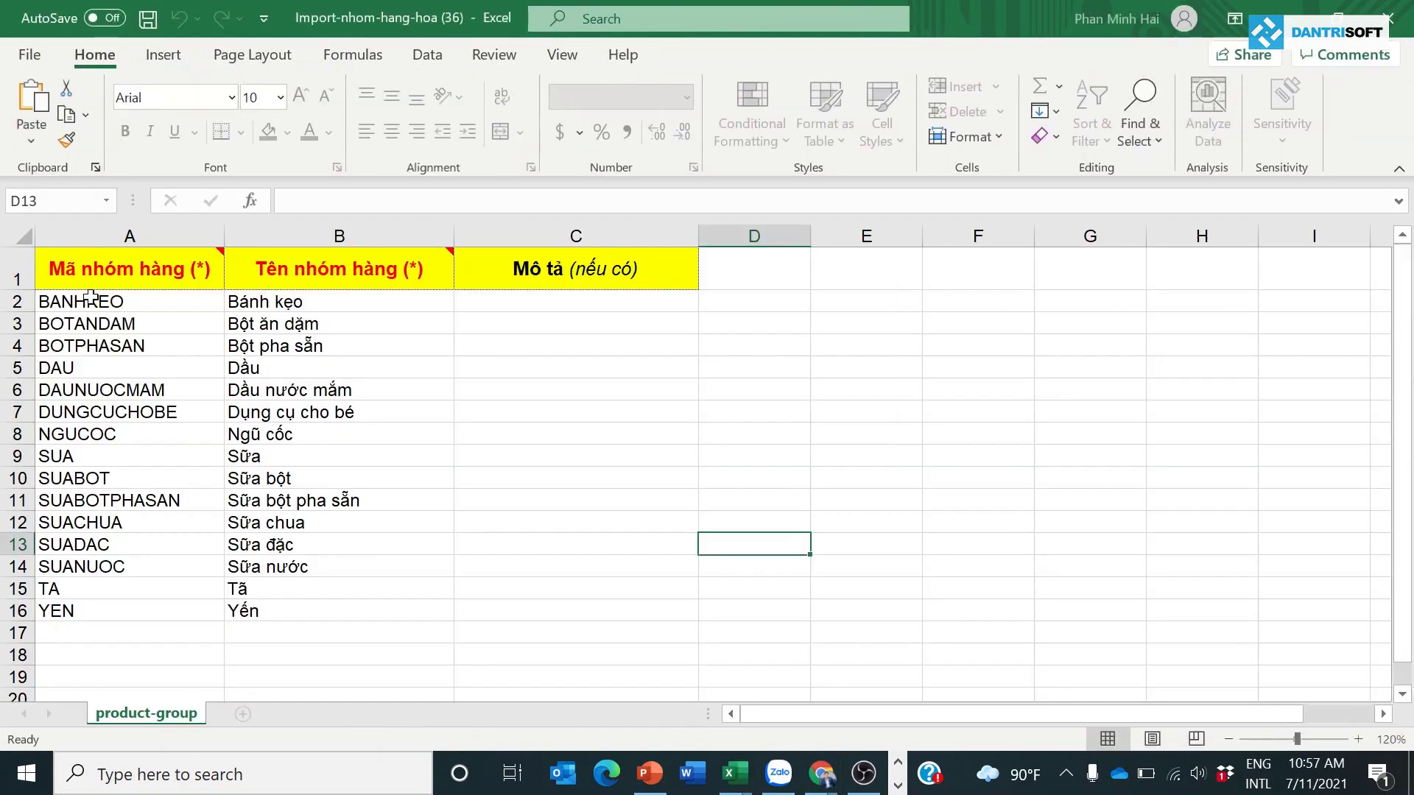
Replace the template's sample rows with the product group codes and names from A2:B12 of the Nhóm hàng hóa sheet
left_click_drag(90, 296, 339, 545)
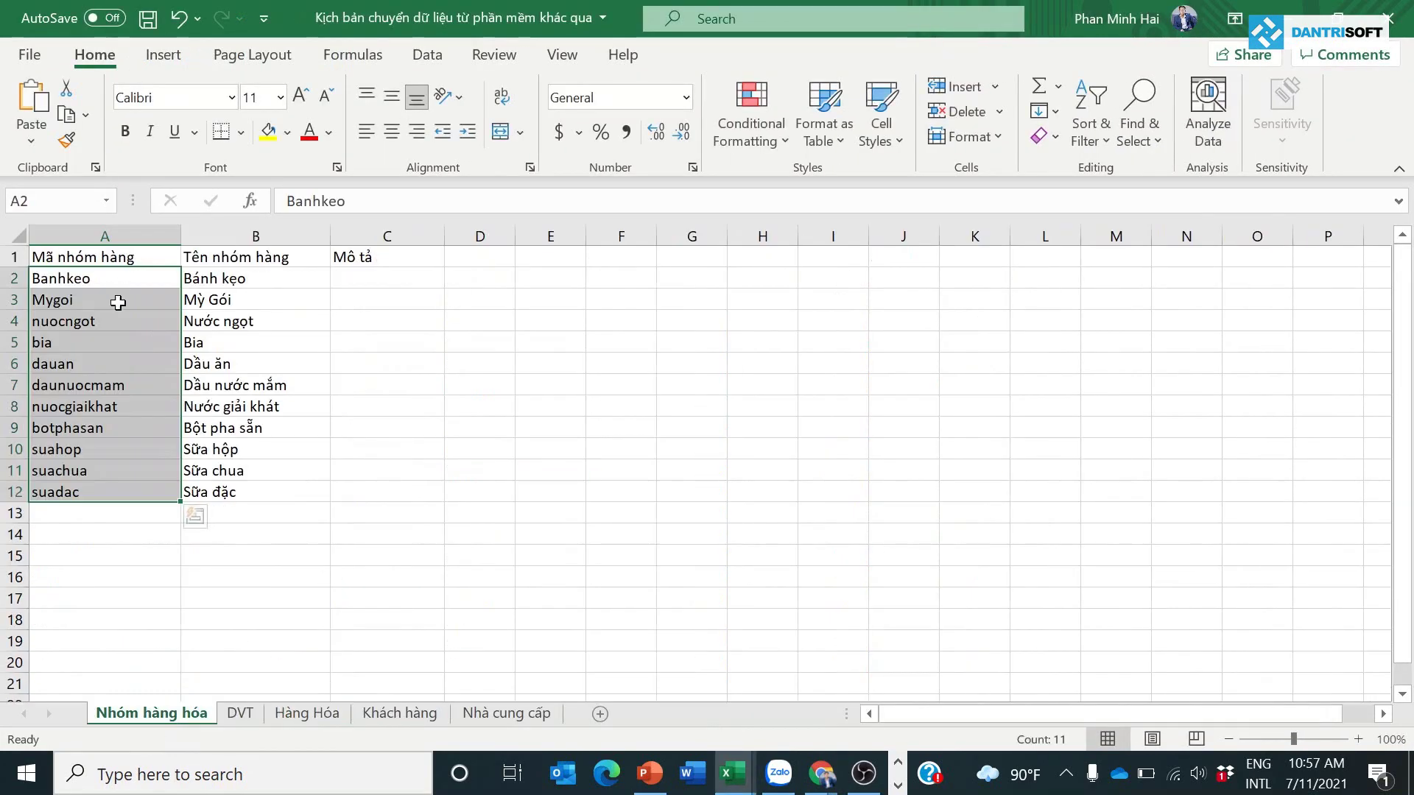
left_click(116, 283)
left_click_drag(117, 282, 235, 492)
key("ctrl+c")
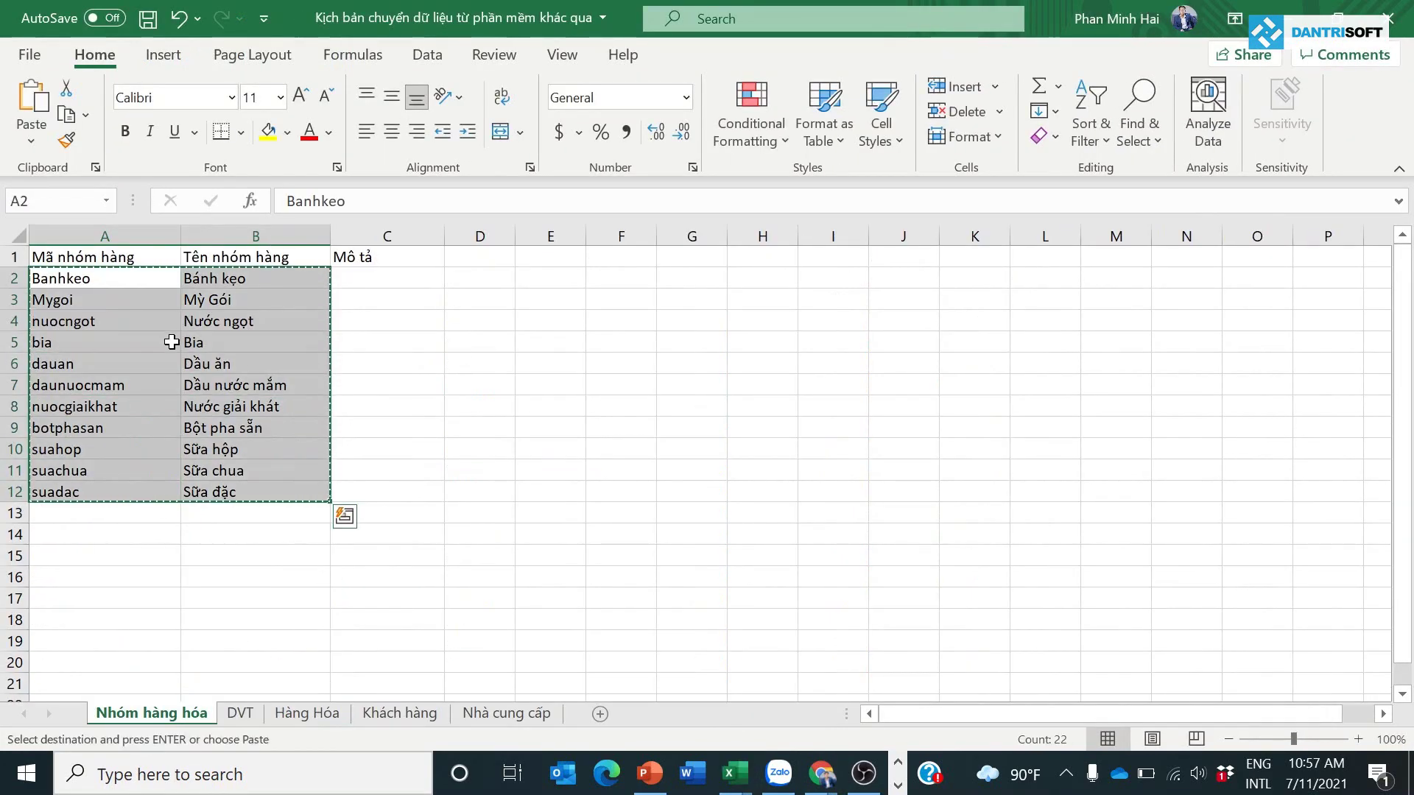
key("alt+Tab")
key("ctrl+v")
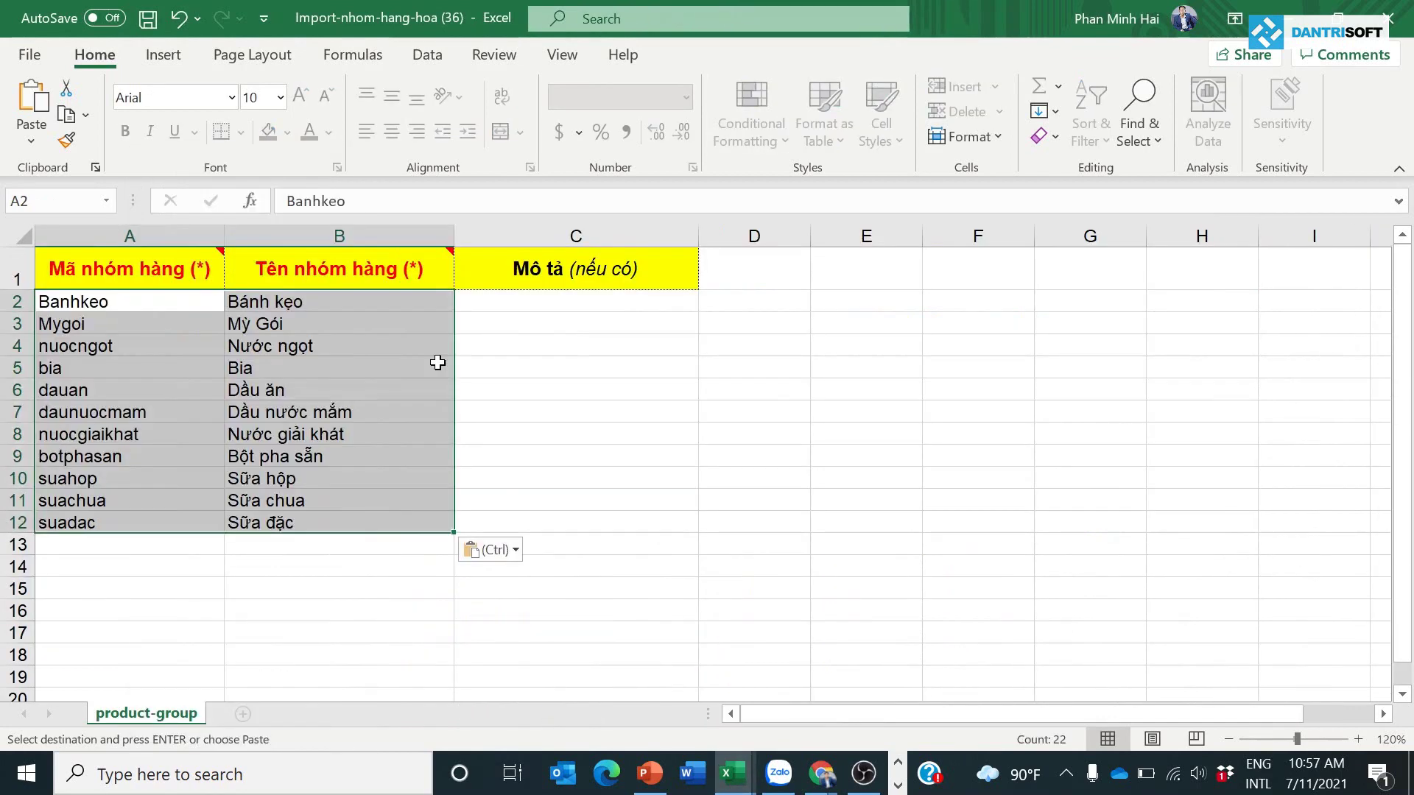
Save the filled product group template to the Desktop as "Import-nhom-hang-hoa _Chuyen"
left_click(29, 55)
left_click(71, 355)
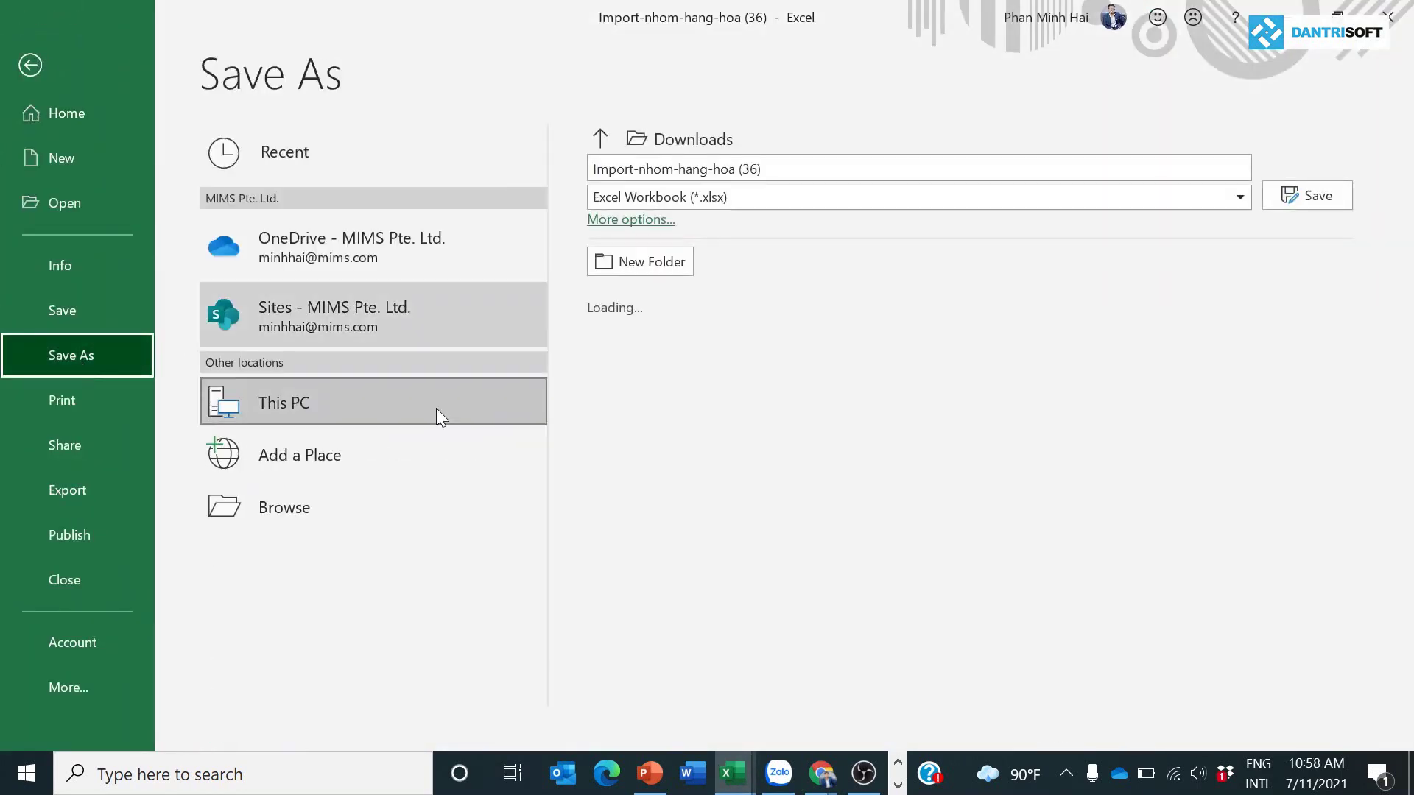
double_click(303, 411)
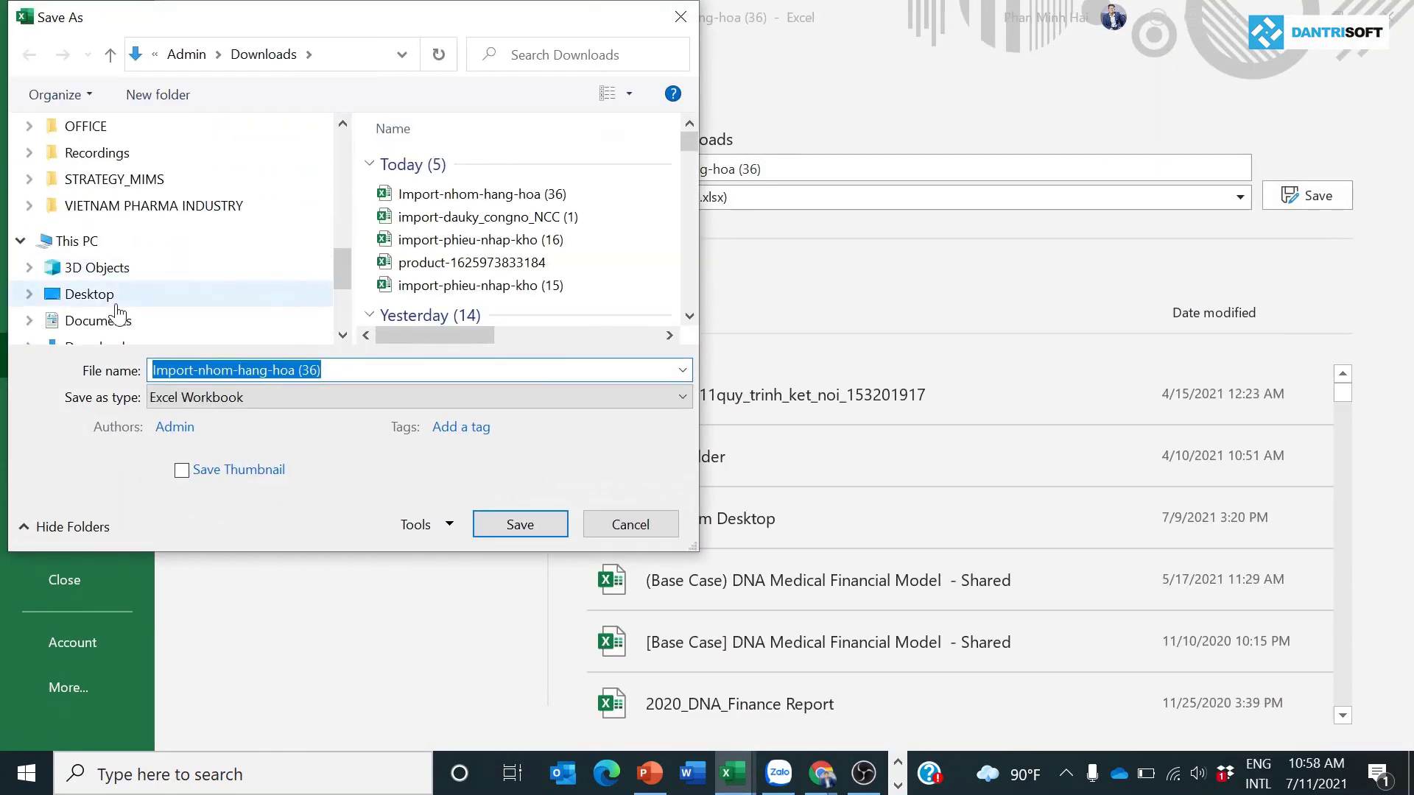
left_click(89, 294)
double_click(309, 370)
type("_Chuyen")
key("Return")
Import the product groups into DanTriSoft from the Desktop file "Import-nhom-hang-hoa _Chuyen"
key("alt+Tab")
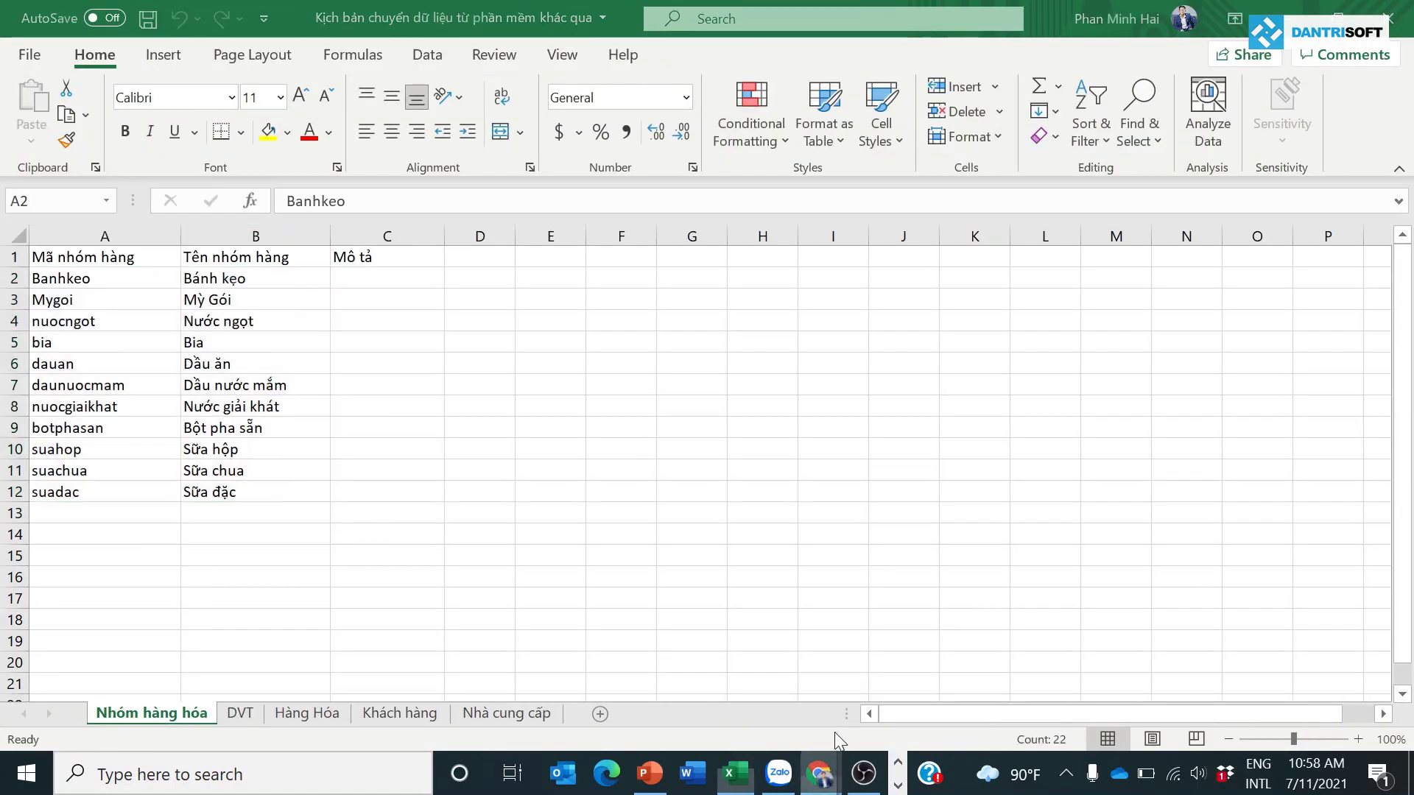
key("alt+Tab")
left_click(439, 228)
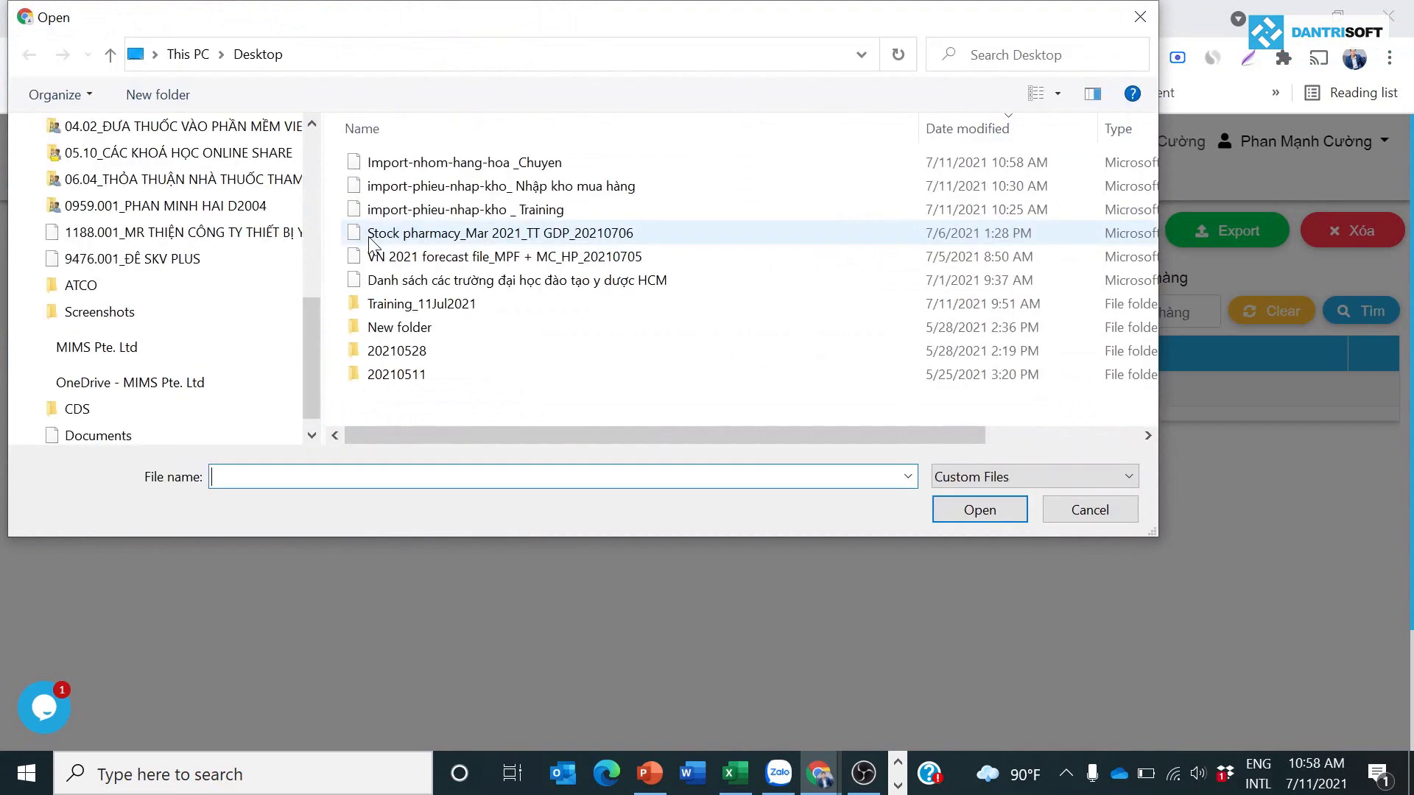
double_click(563, 162)
left_click(929, 235)
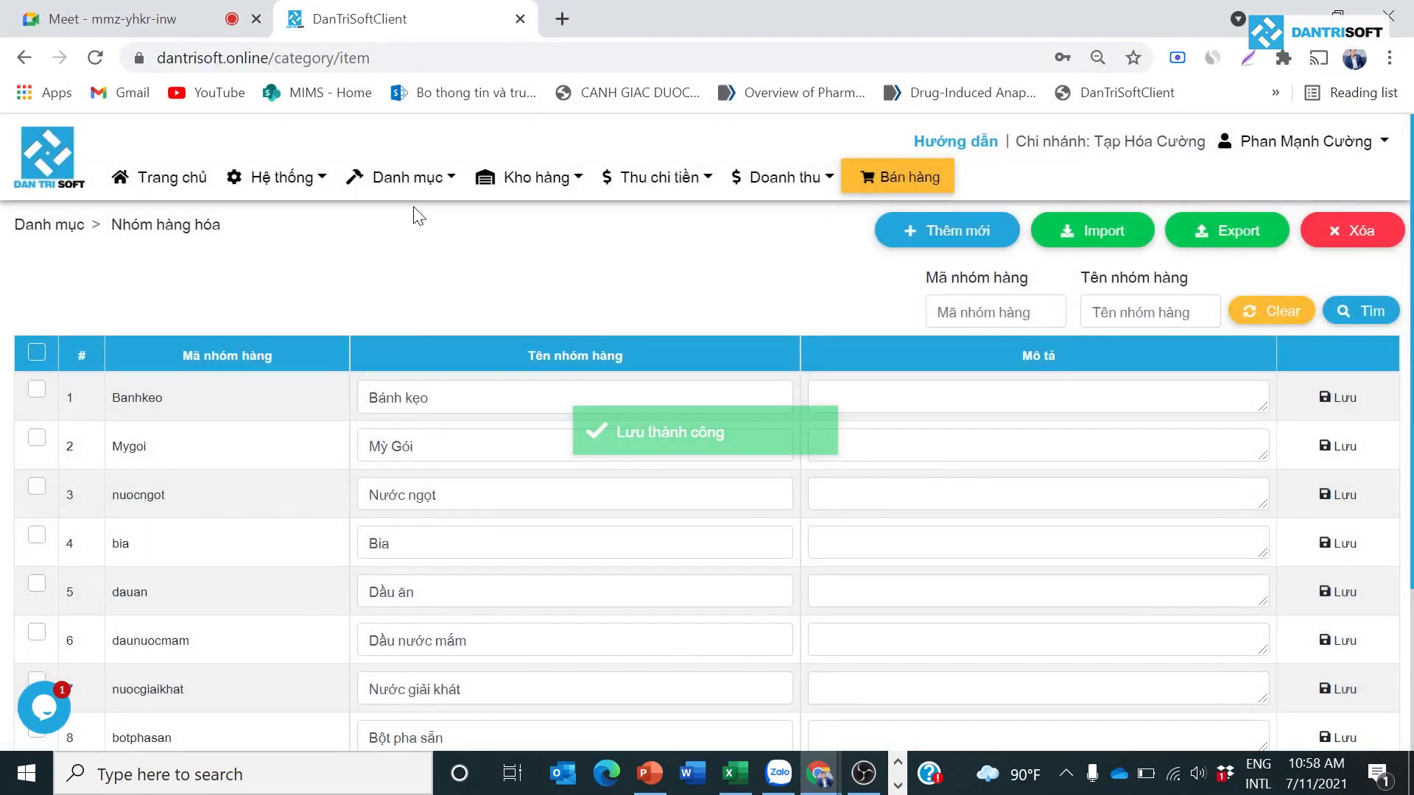
Go to the Đơn vị tính category and download and open its Excel import template
left_click(405, 177)
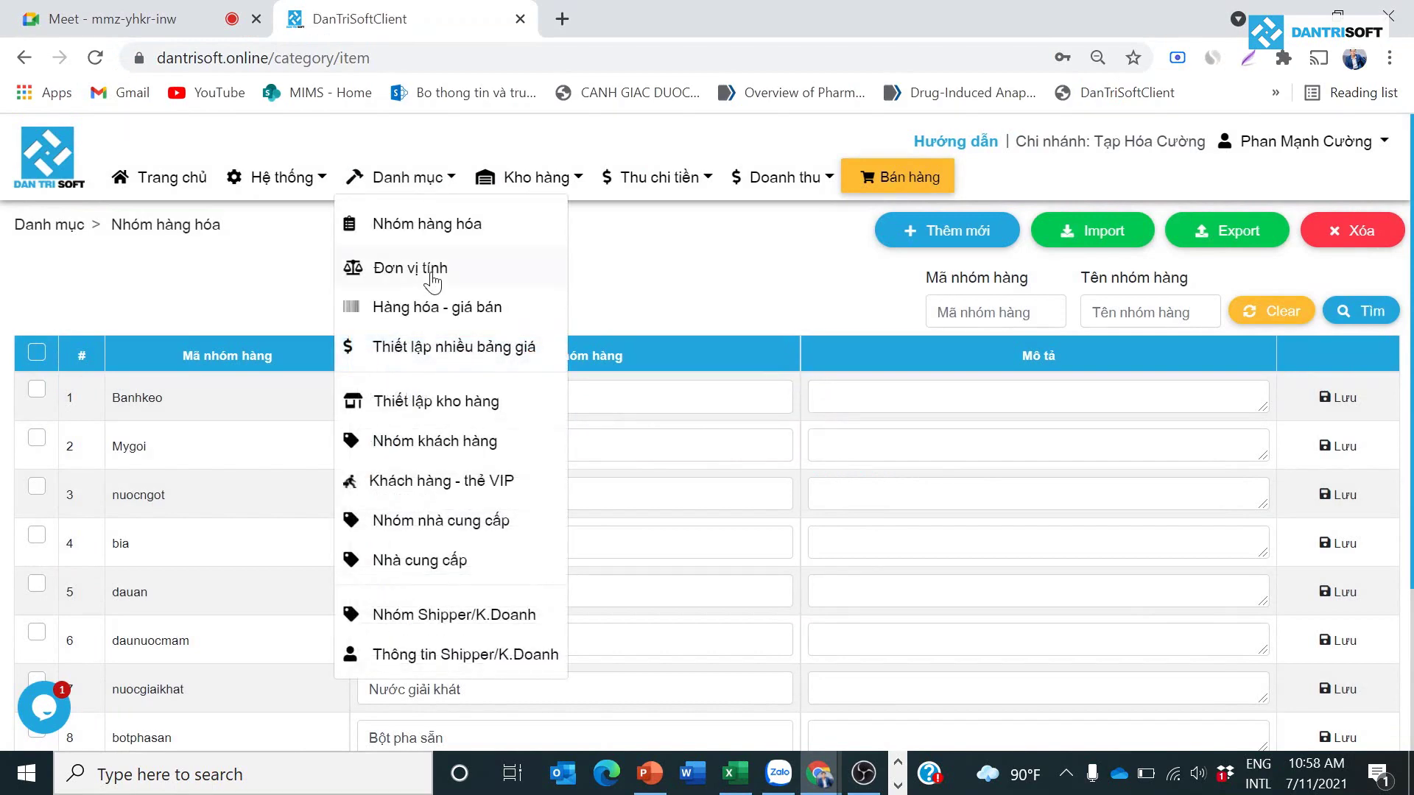
left_click(432, 273)
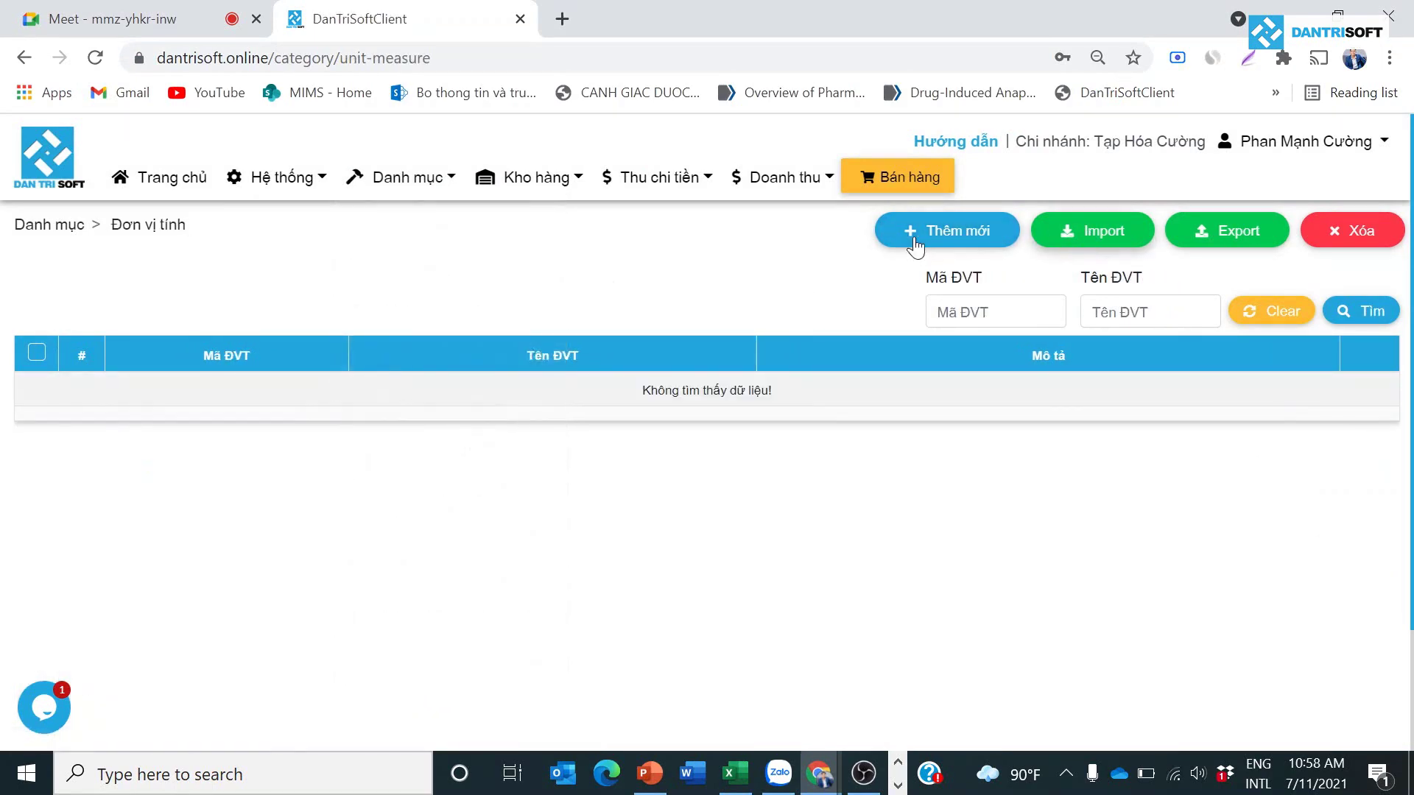
left_click(1090, 235)
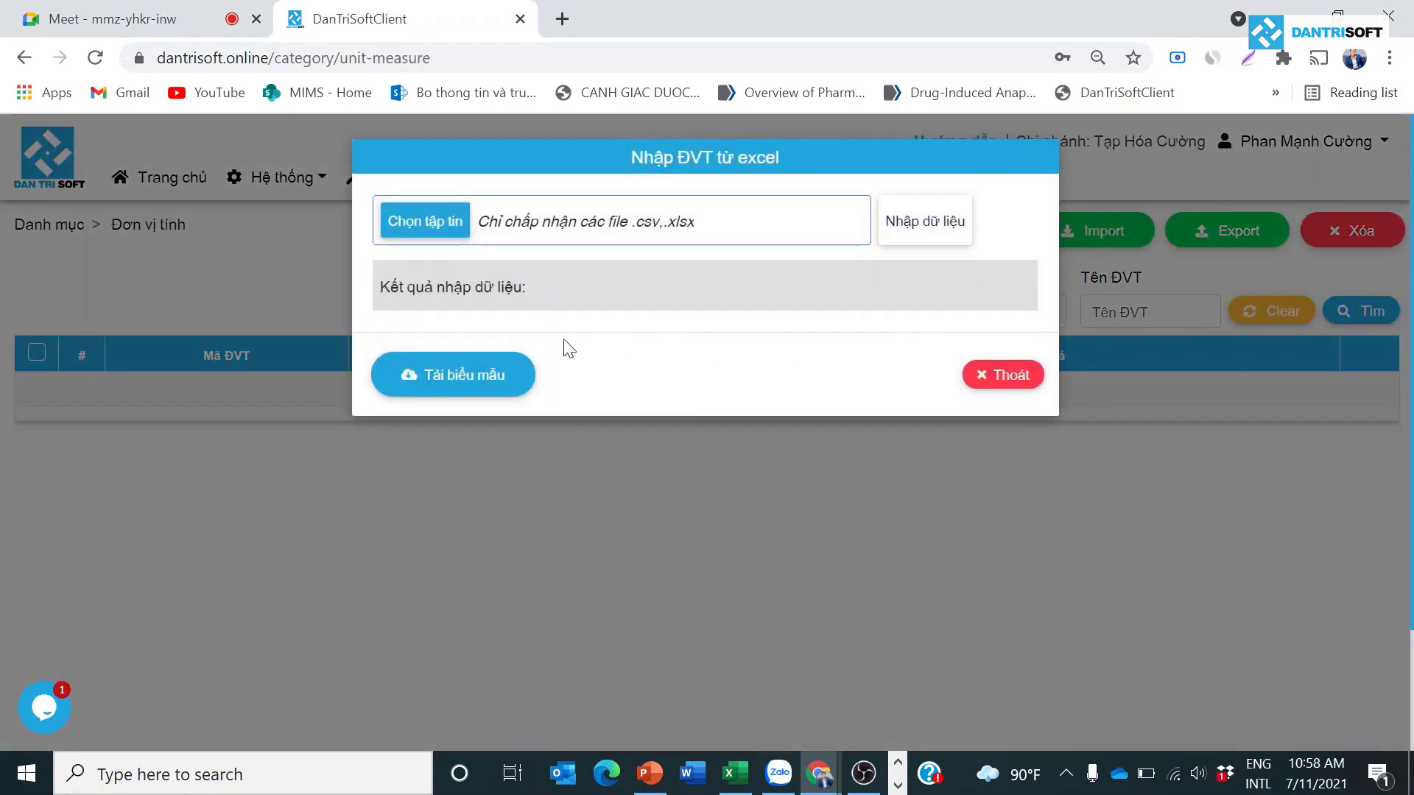
left_click(513, 373)
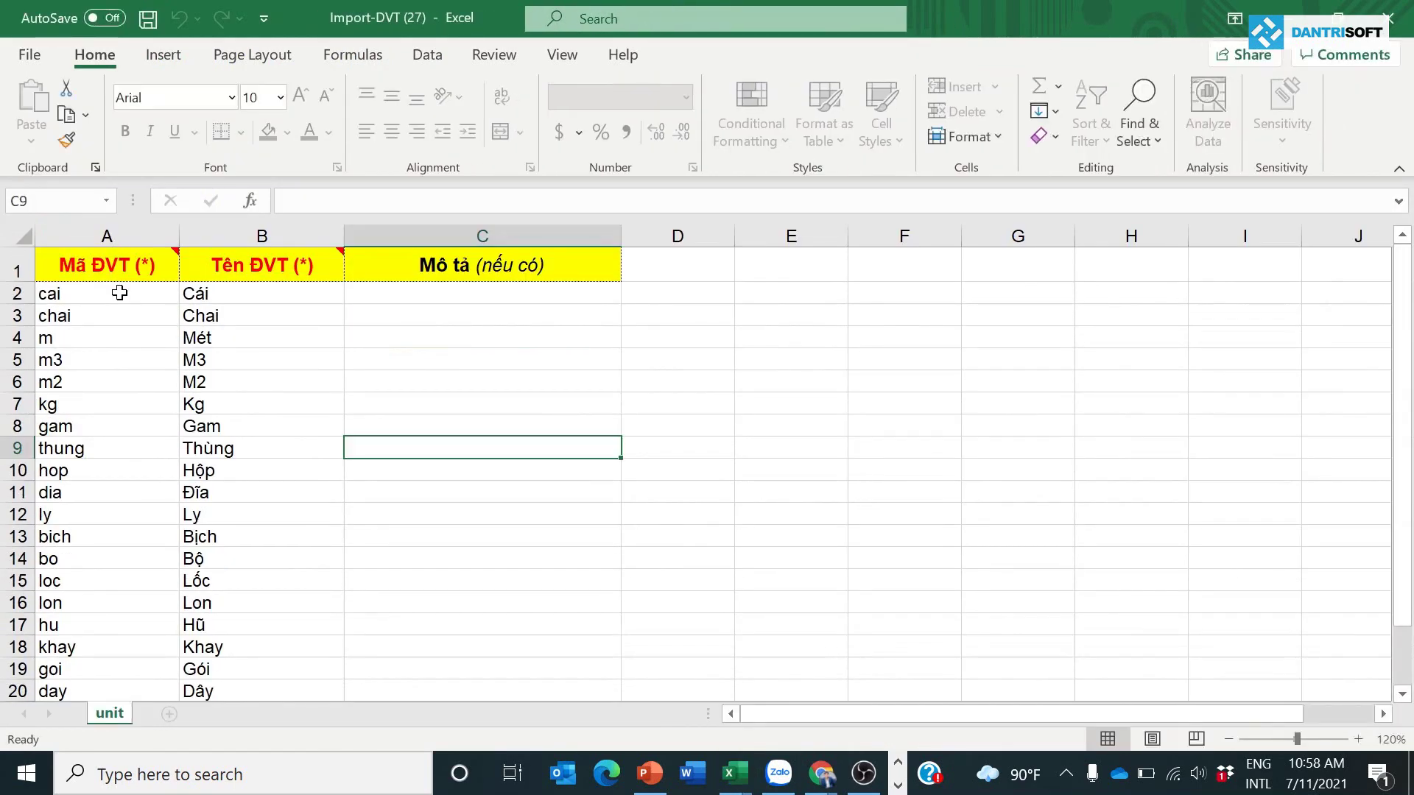
Clear all sample unit codes and names below the header row of the DVT import template
left_click(120, 292)
left_click_drag(111, 294, 261, 667)
scroll(498, 454, "up", 1)
key("Delete")
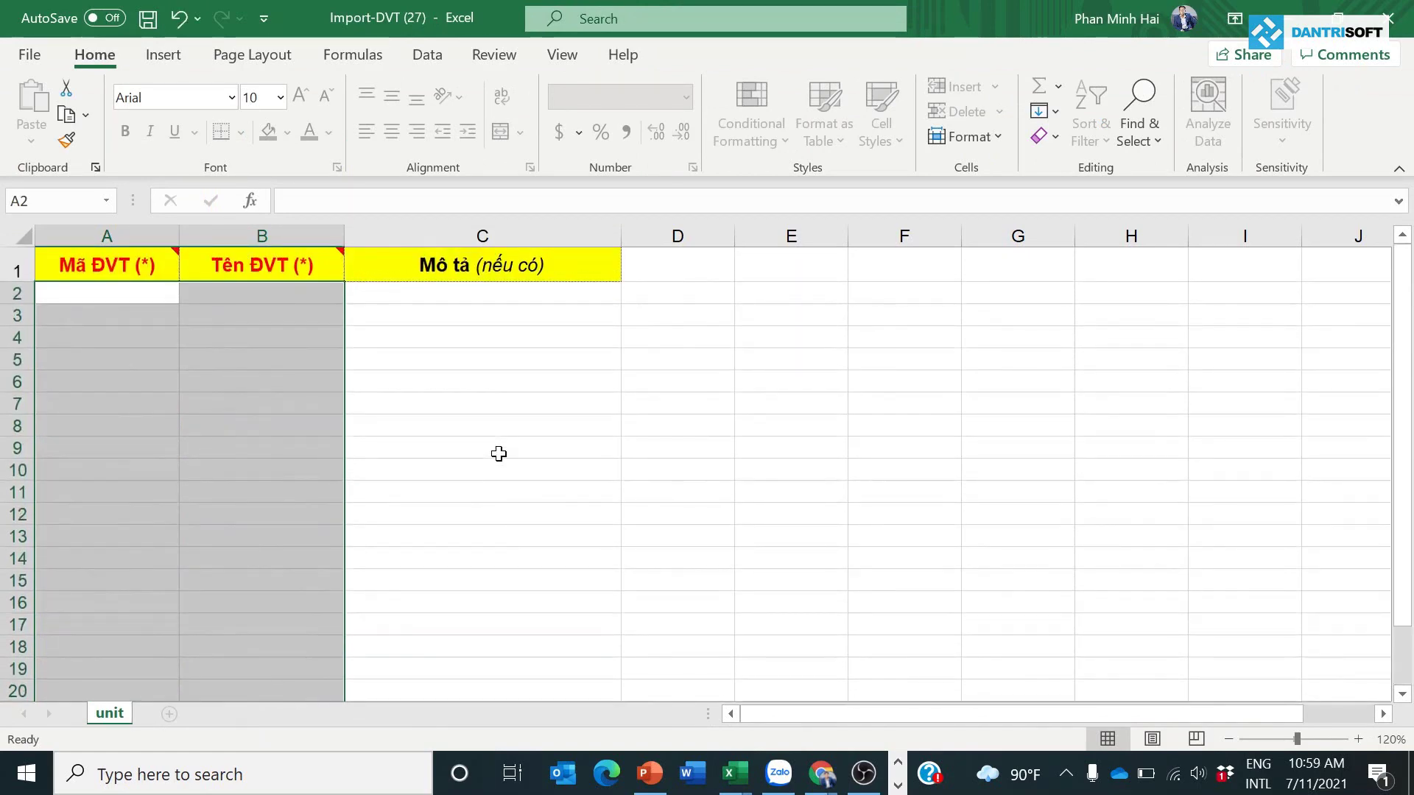
Copy all unit codes and names from the source workbook's DVT sheet into the DVT import template from cell A2, as values only
key("alt+Tab")
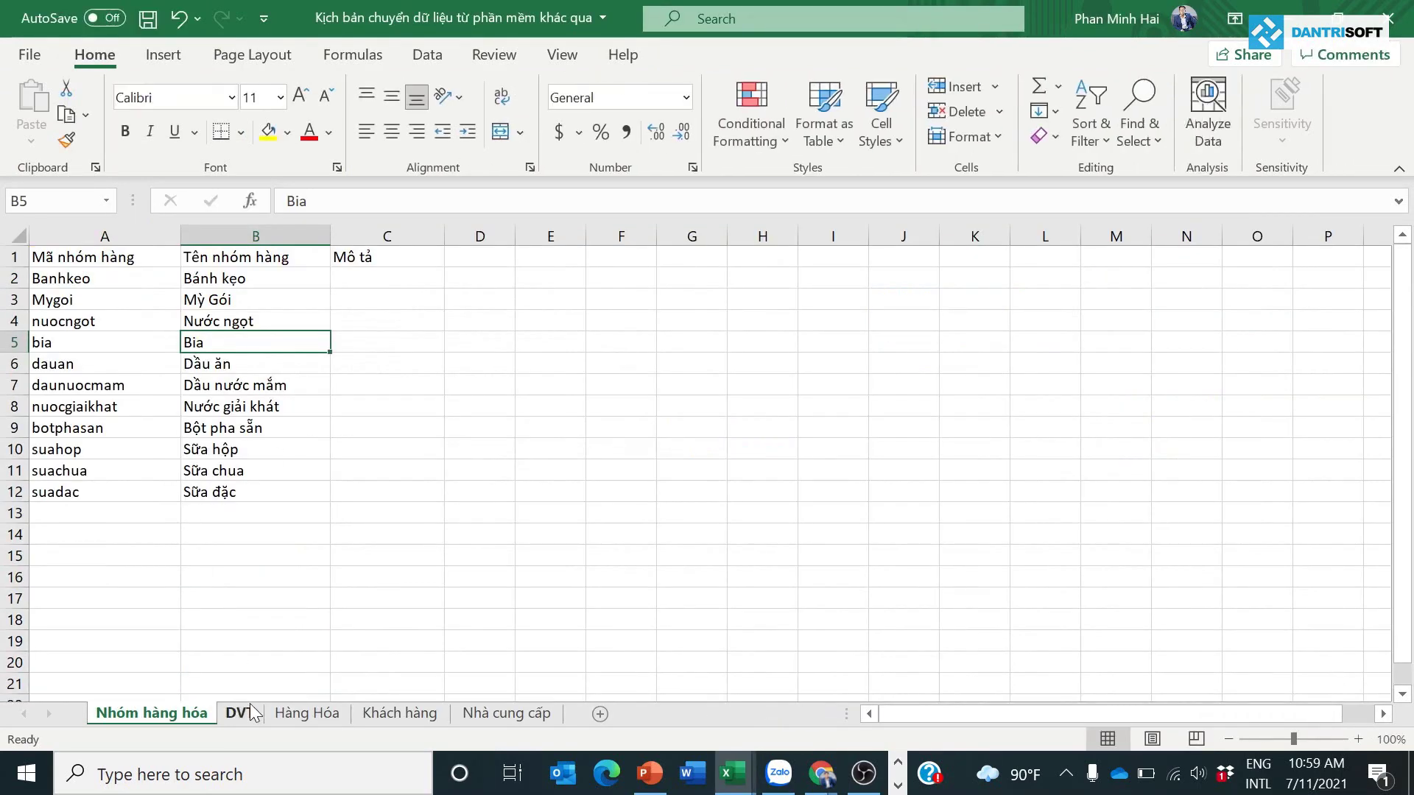
left_click(251, 712)
left_click_drag(54, 284, 110, 489)
key("ctrl+c")
key("alt+Tab")
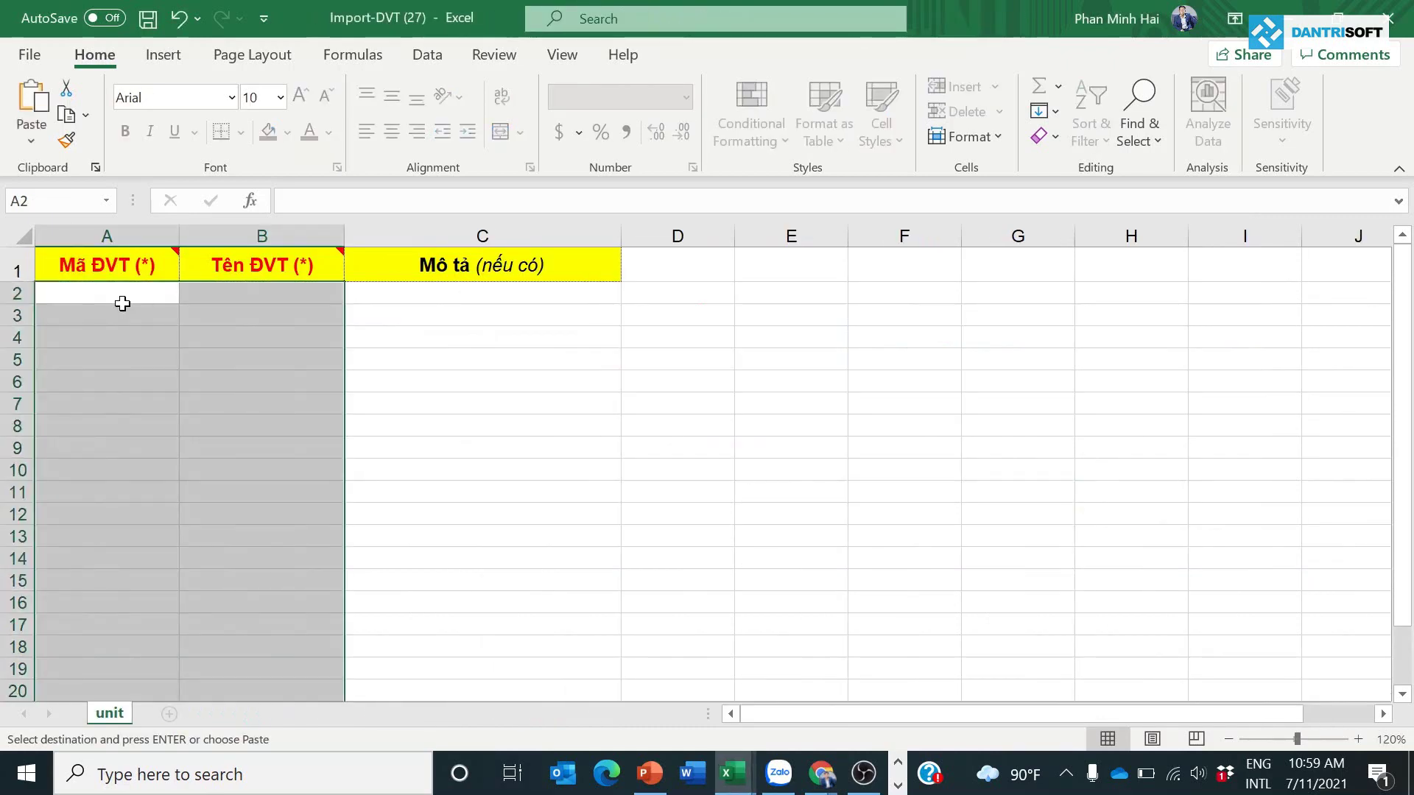
left_click(122, 294)
right_click(122, 293)
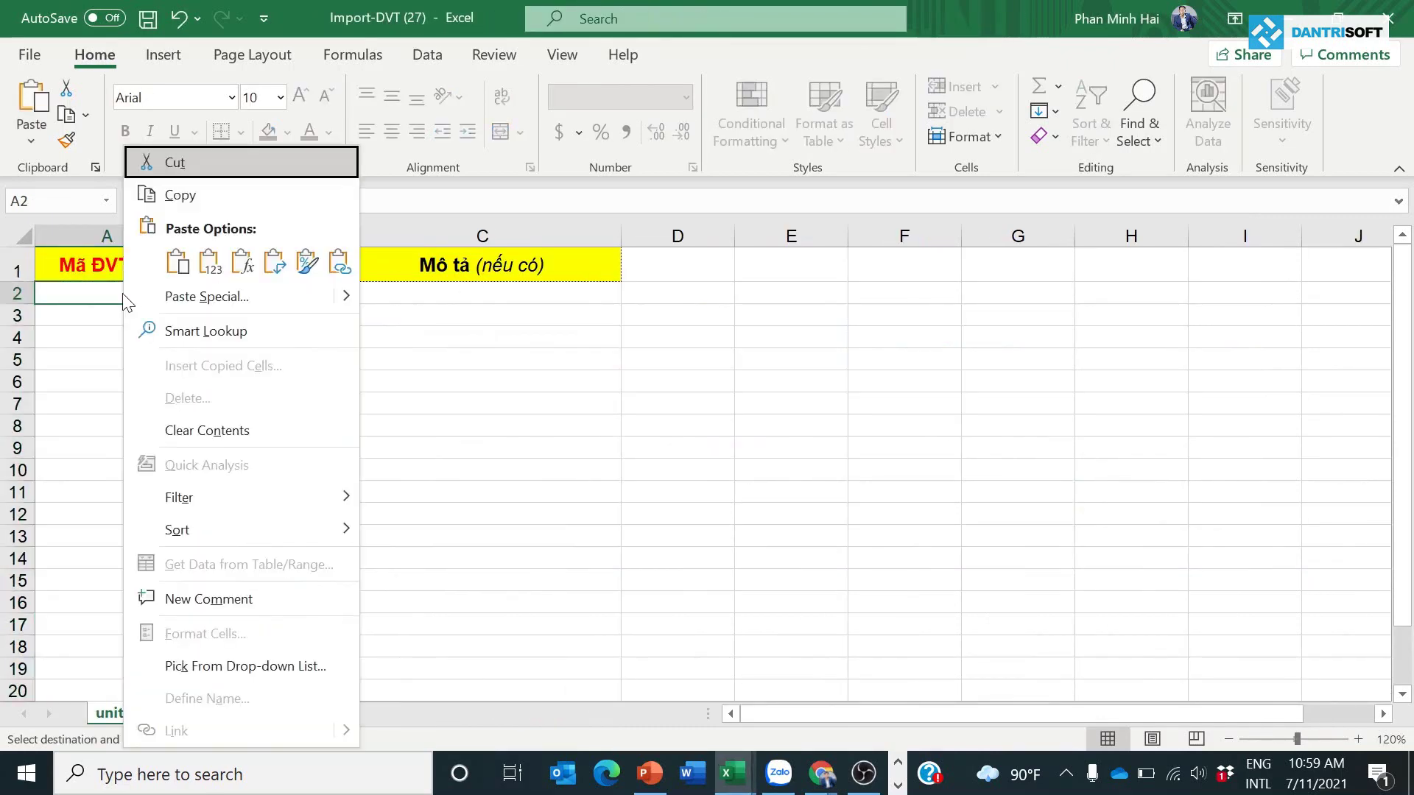
left_click(209, 261)
left_click_drag(109, 288, 86, 519)
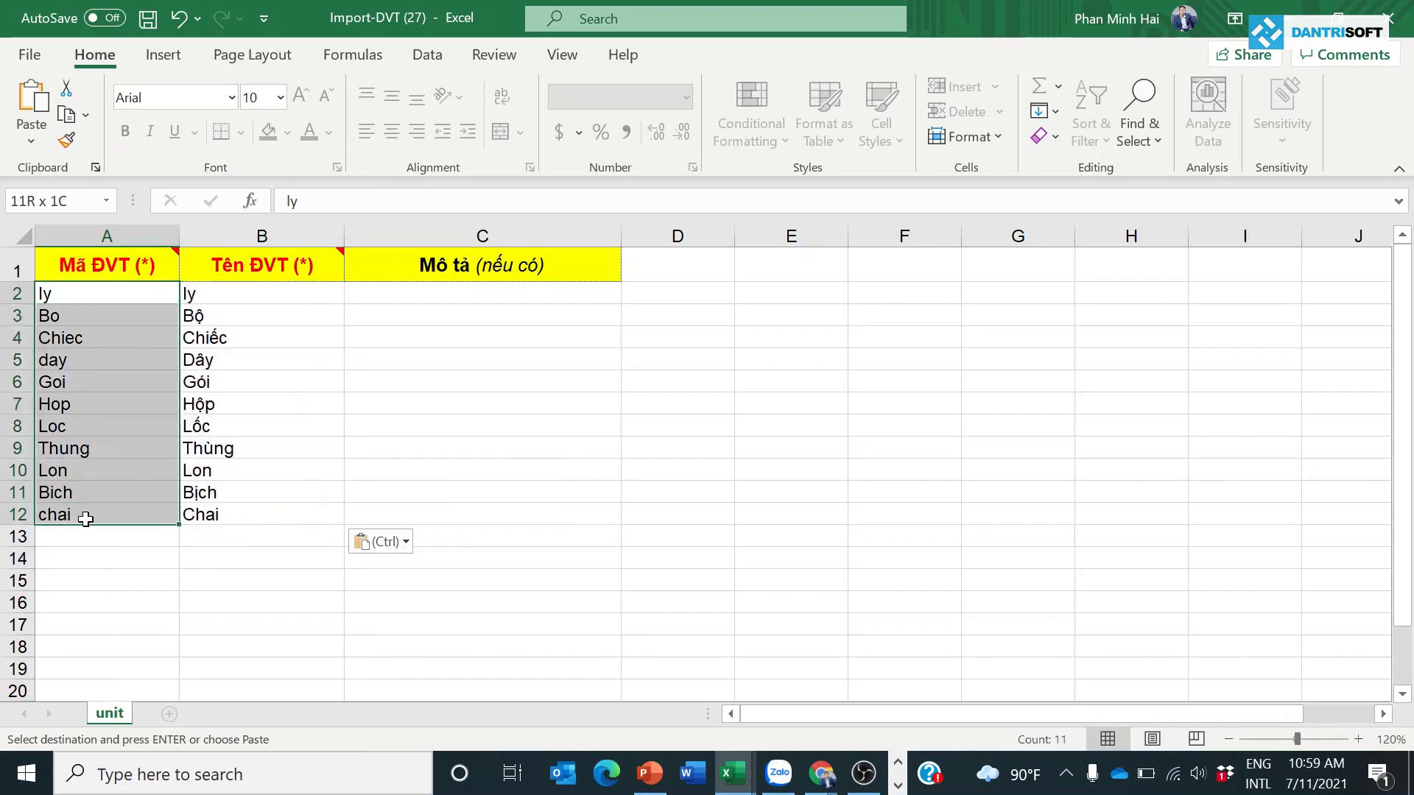
left_click(287, 319)
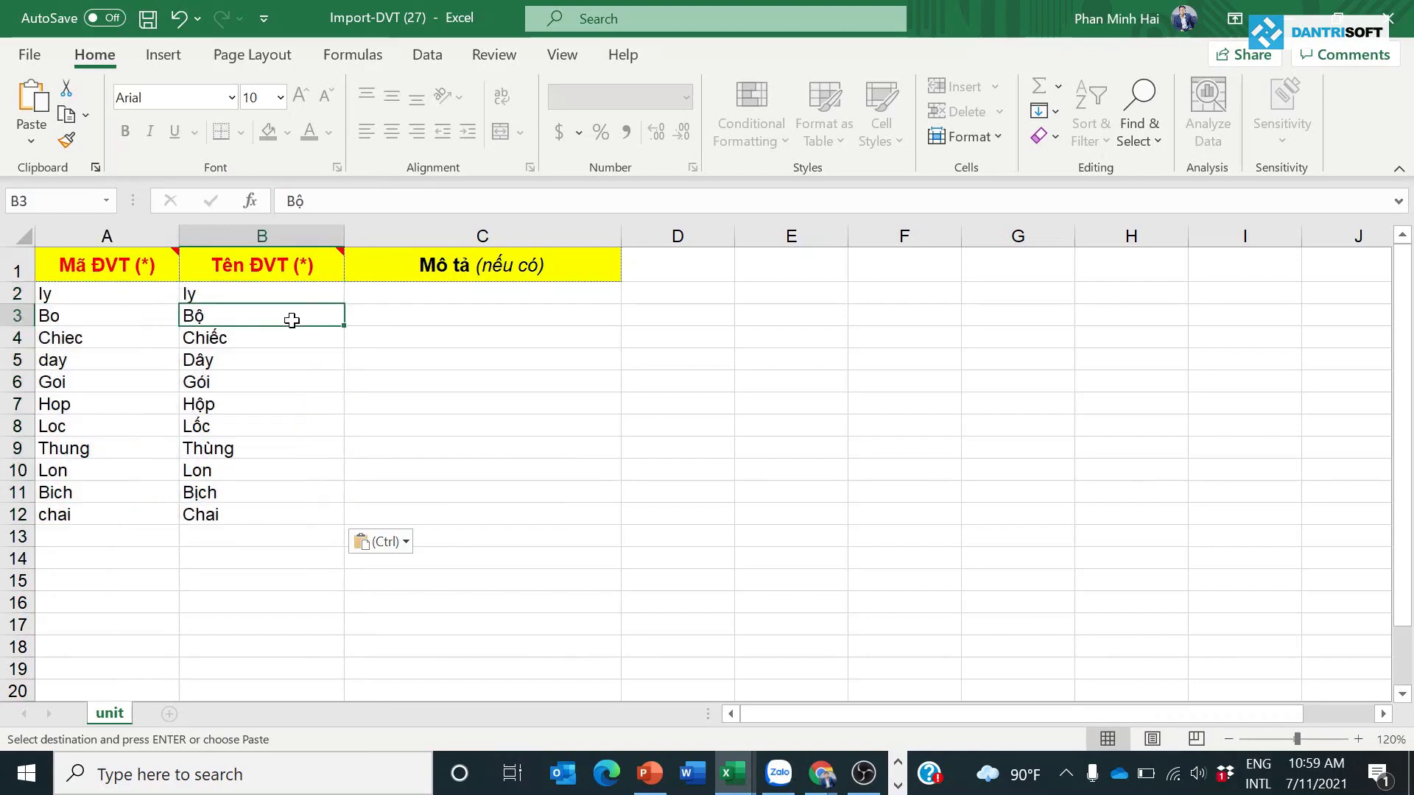
Save the filled unit template to the Desktop as "Import-DVT - Chuyen"
left_click(149, 22)
left_click(275, 402)
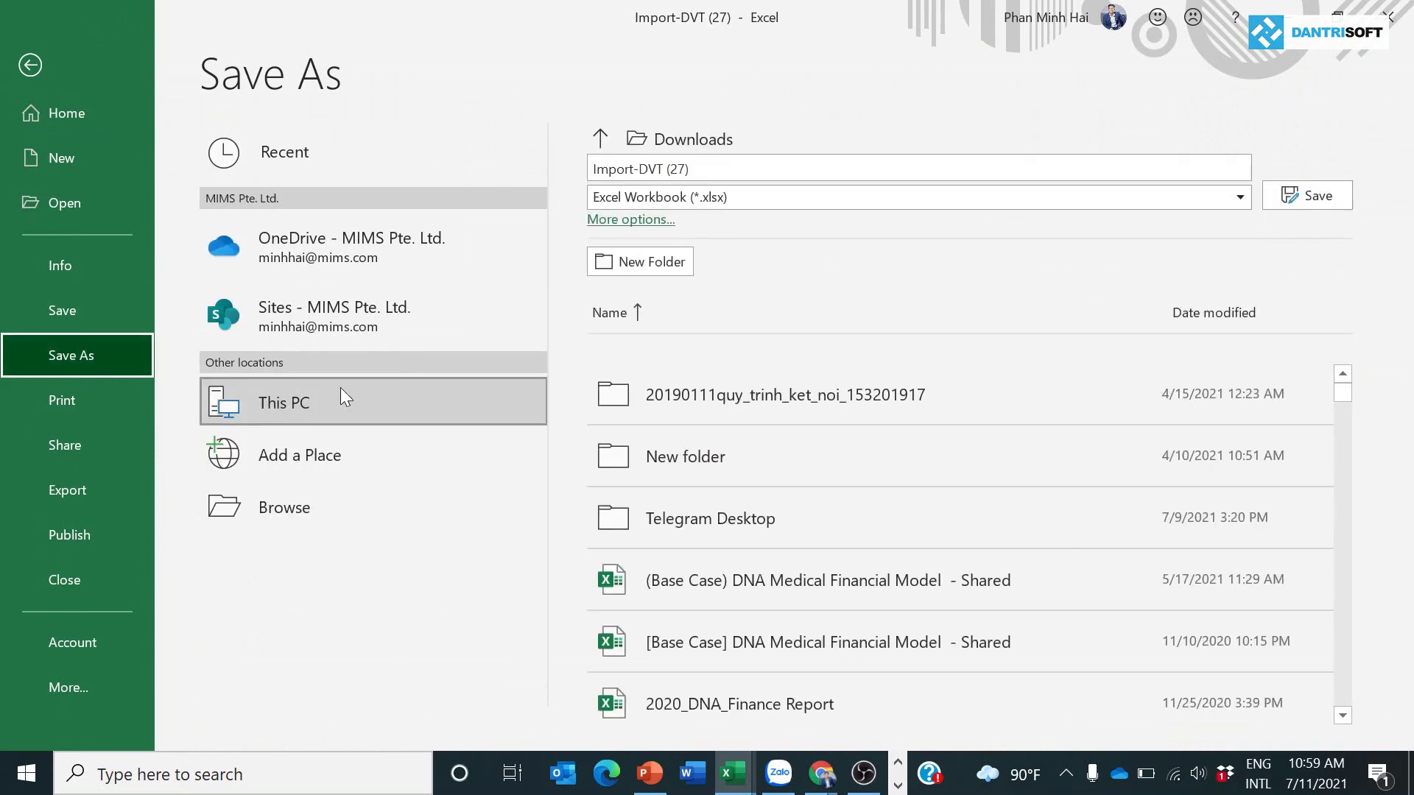
left_click(351, 400)
left_click(293, 397)
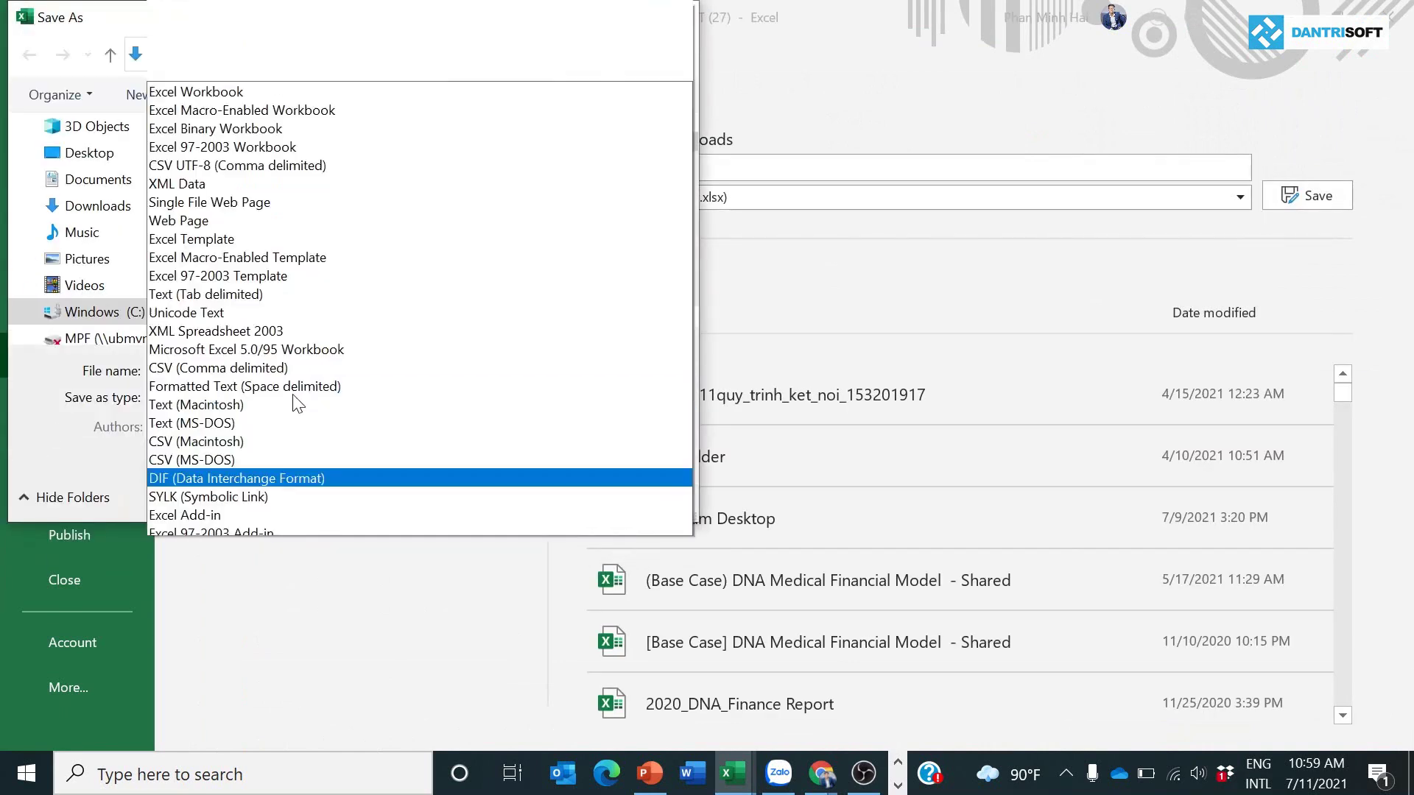
left_click(196, 445)
left_click(89, 152)
left_click(346, 371)
key("BackSpace")
key("BackSpace")
key("BackSpace")
key("BackSpace")
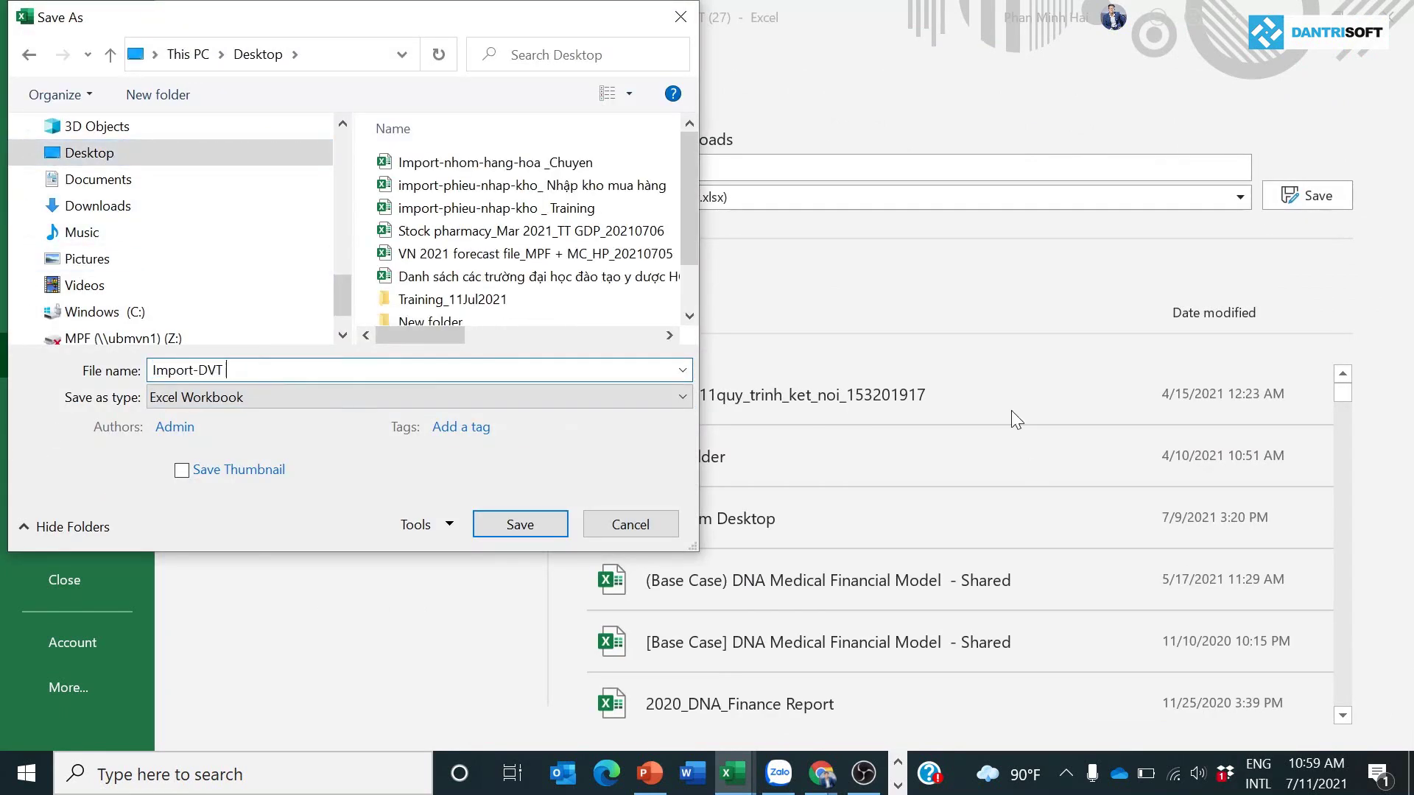
left_click(520, 524)
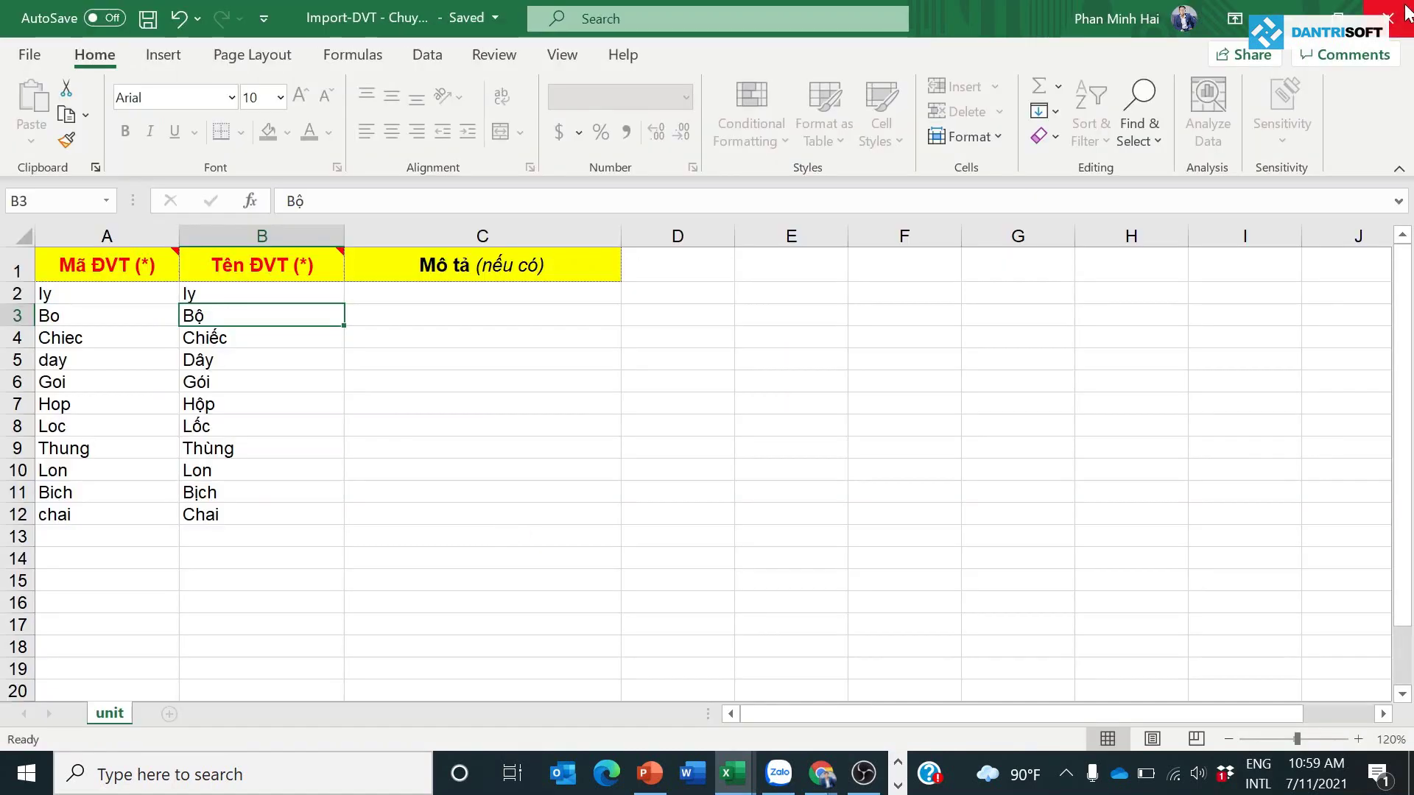
Import the units into DanTriSoft from the Desktop file "Import-DVT - Chuyen"
mouse_move(820, 773)
left_click(584, 679)
left_click(430, 230)
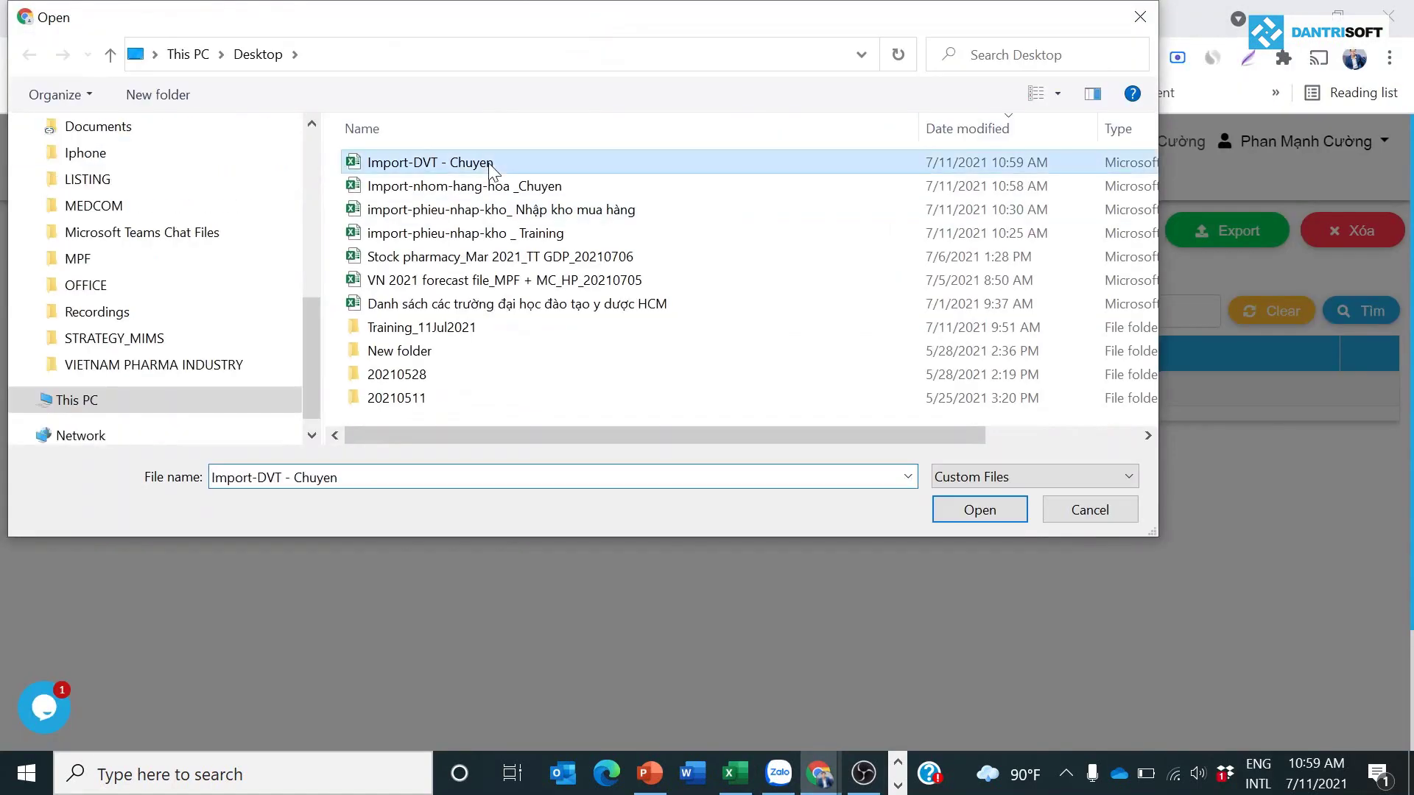
double_click(489, 162)
left_click(950, 221)
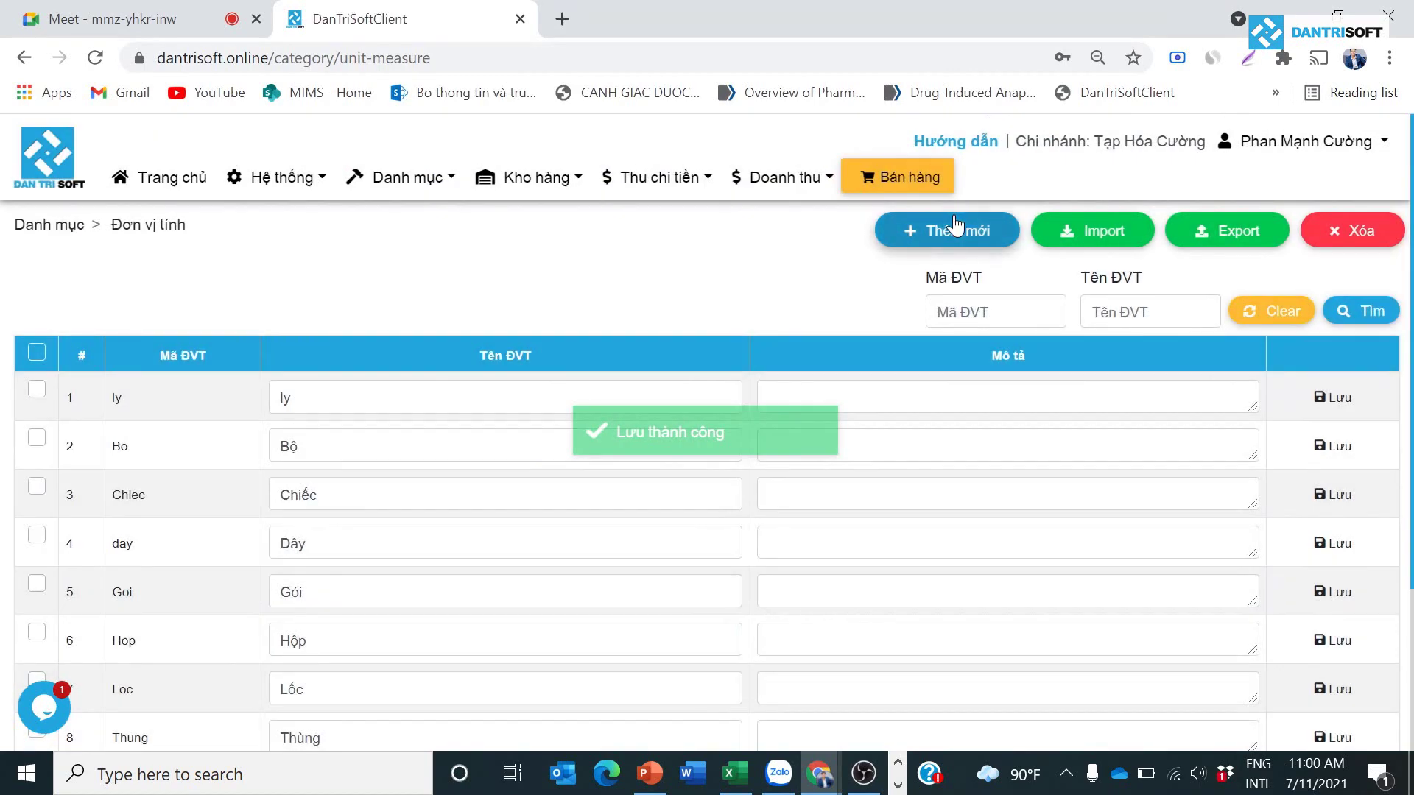
Go to the Danh mục hàng hoá category, download its Excel import template and open it for editing
left_click(412, 190)
left_click(467, 312)
left_click(1105, 230)
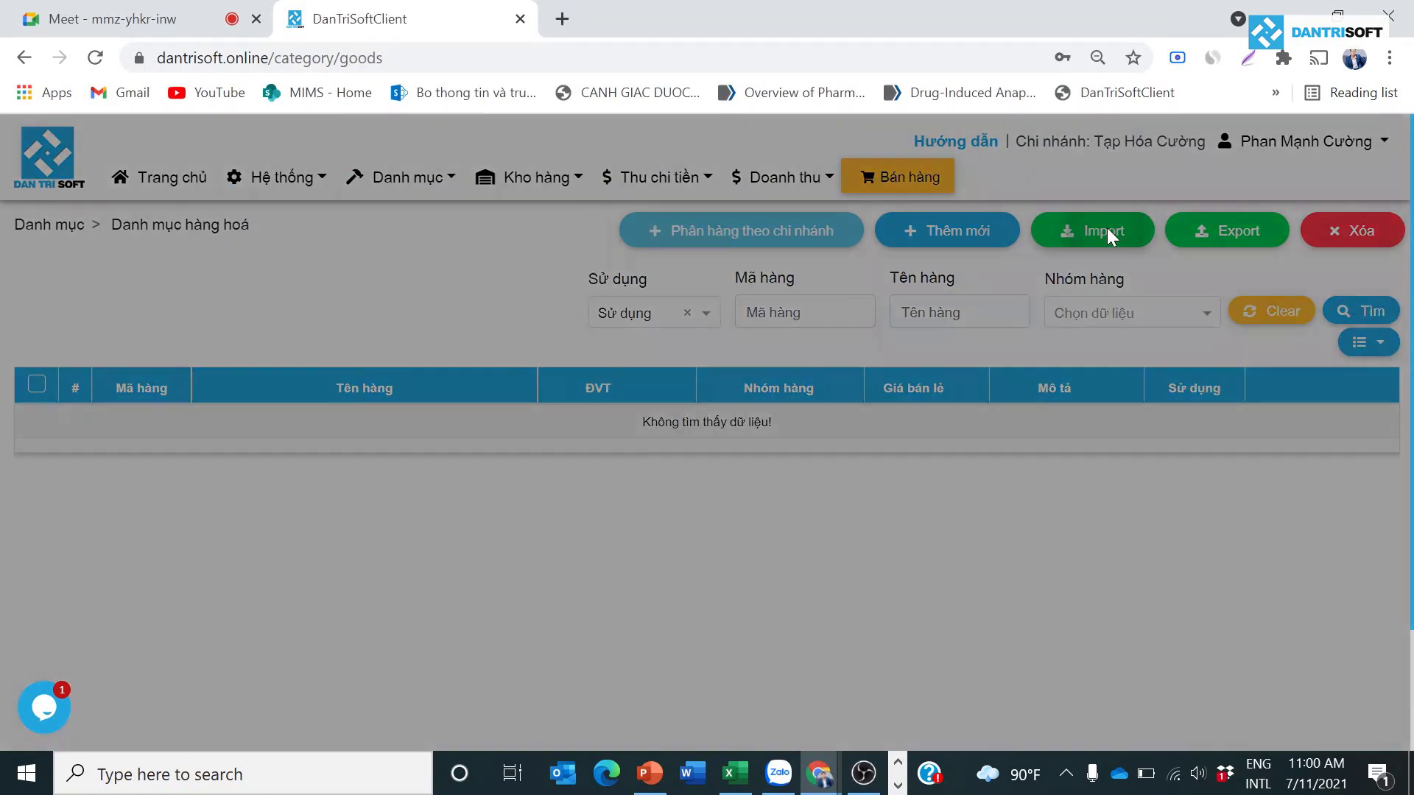
left_click(460, 364)
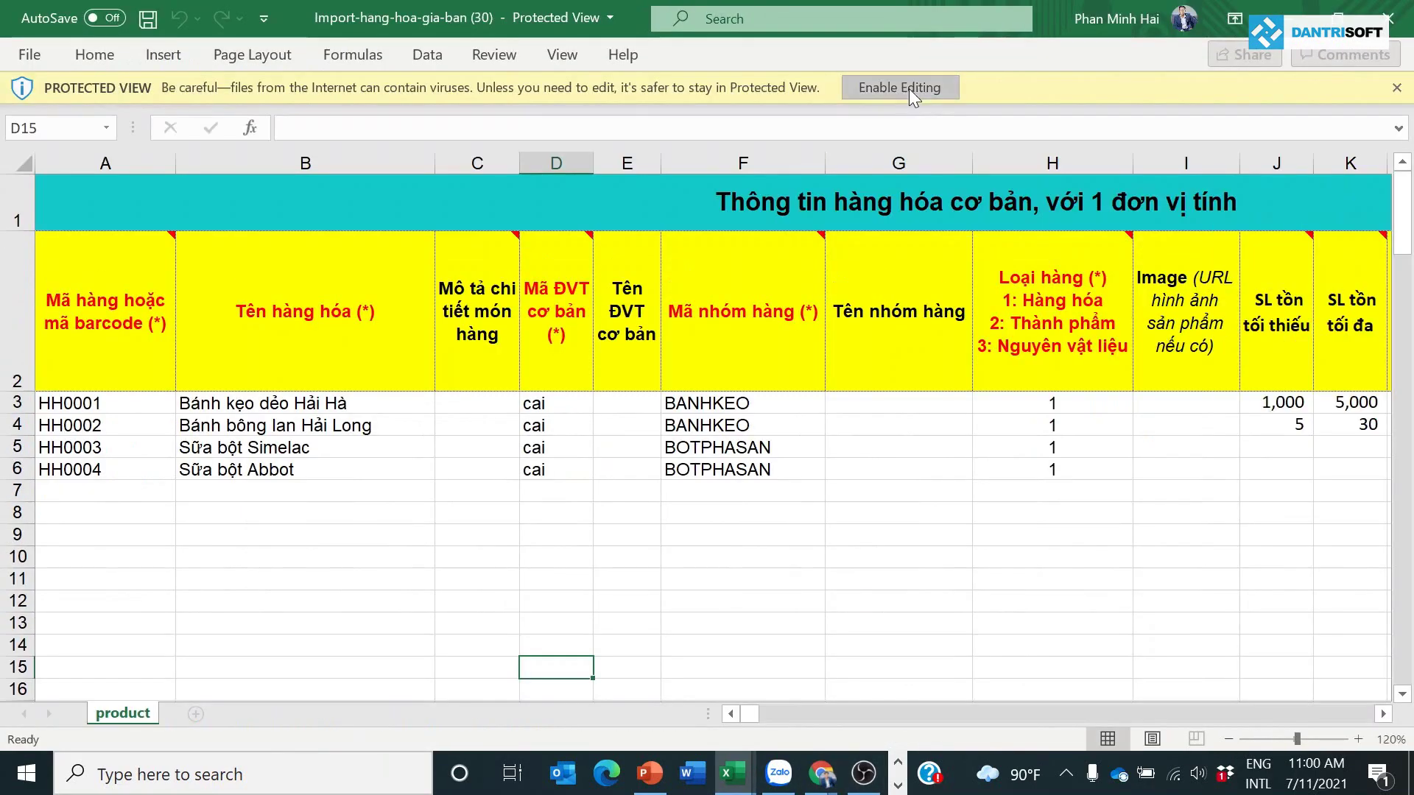
left_click(900, 88)
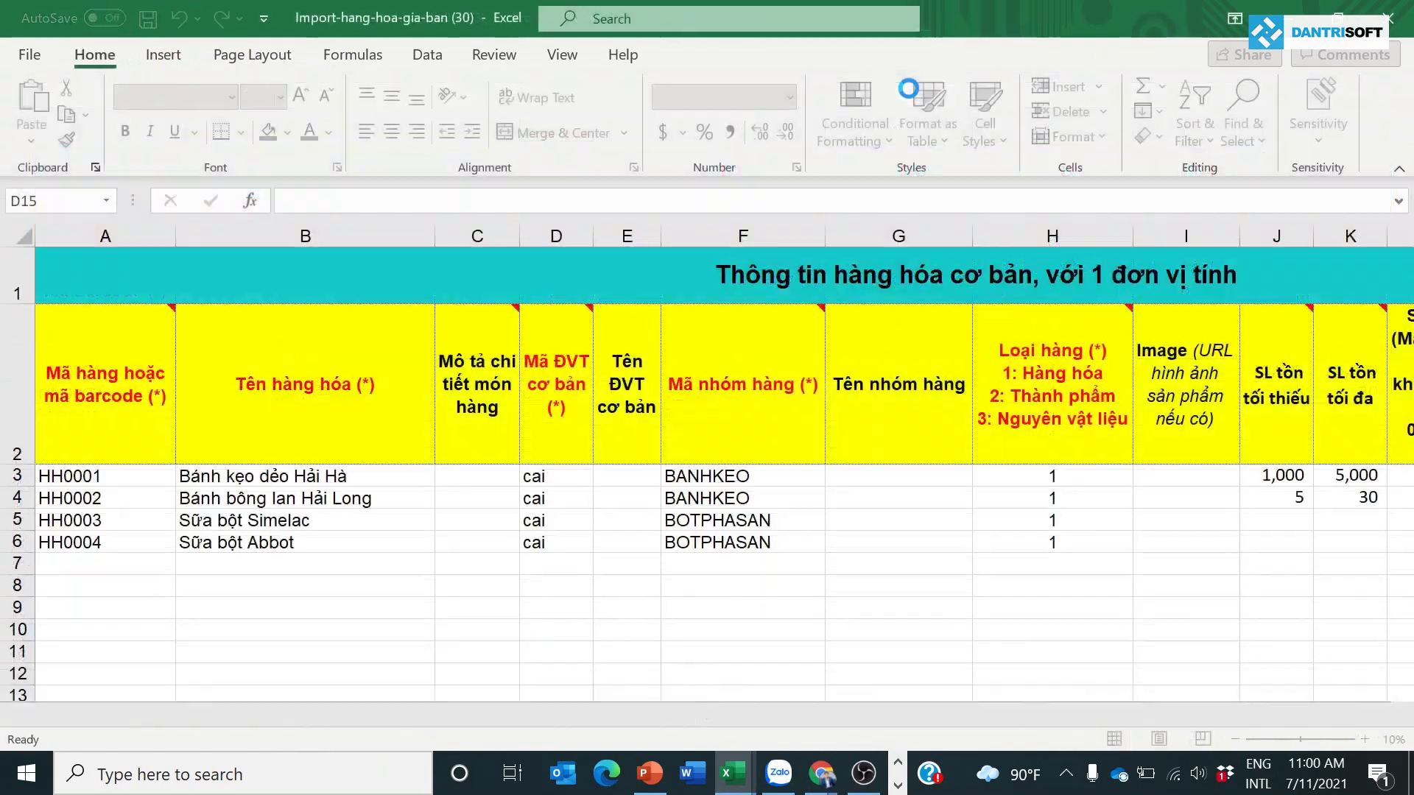
Clear the goods template's sample rows and copy all product names from the Hàng Hóa sheet into the Tên hàng hóa column from B3
left_click_drag(81, 483, 876, 630)
key("alt+Tab")
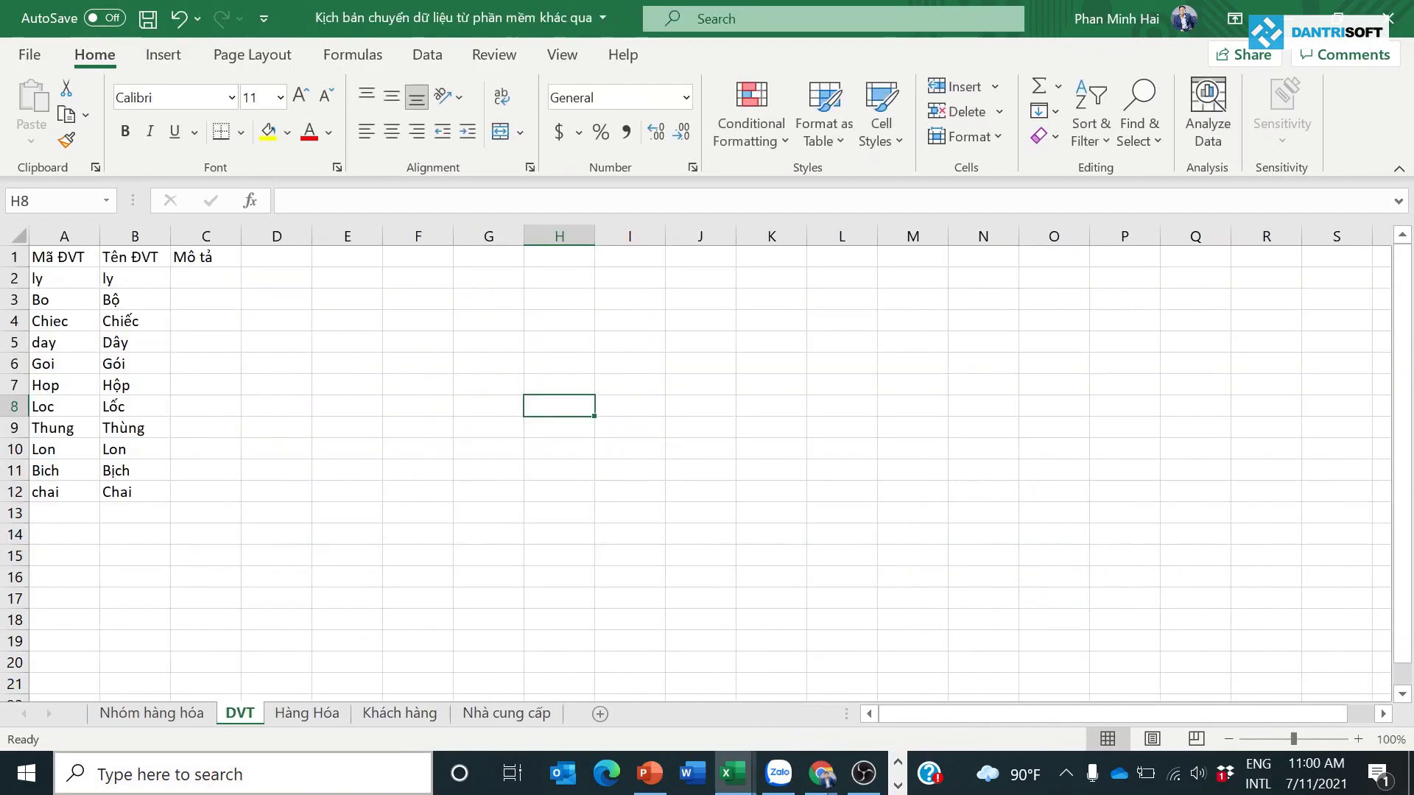
left_click(307, 713)
left_click_drag(94, 331, 95, 387)
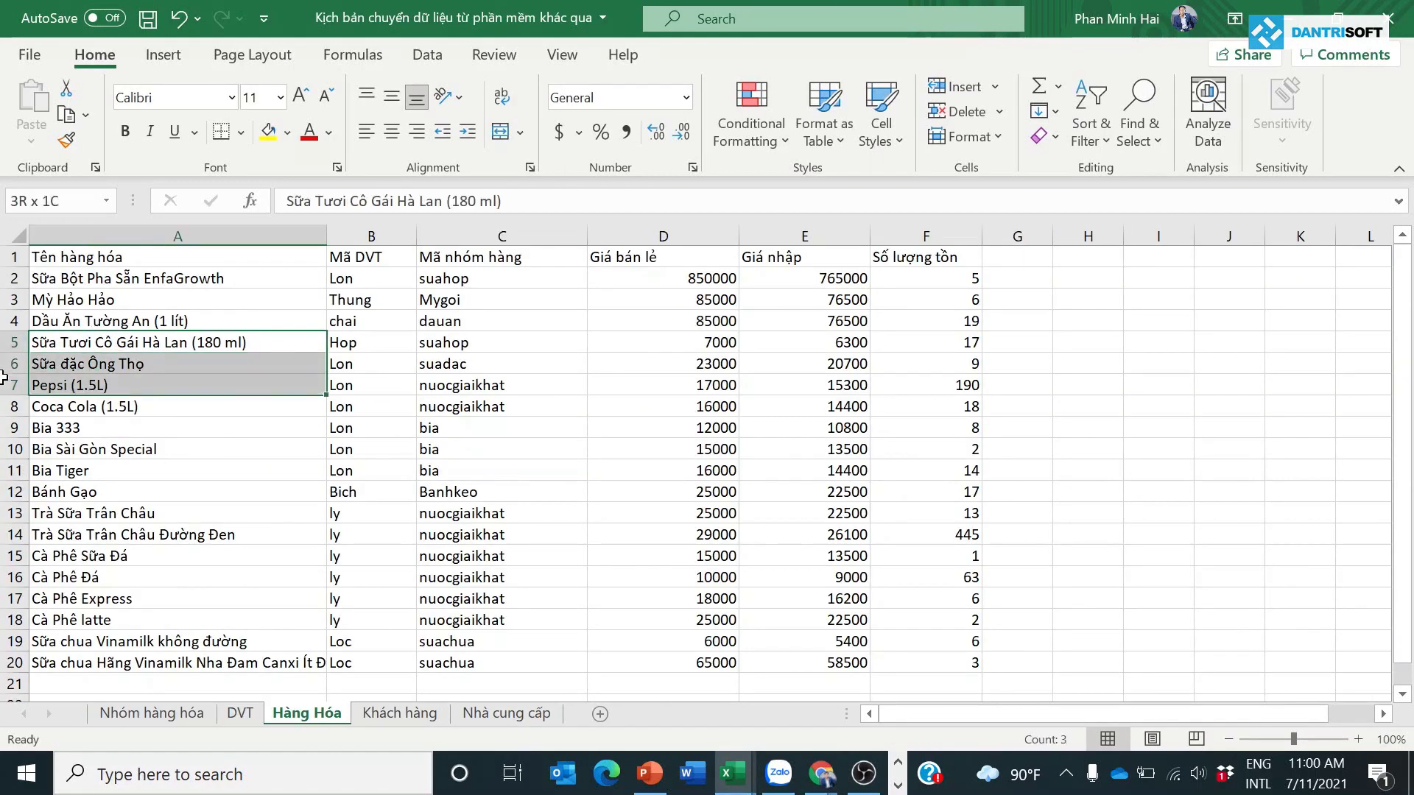
left_click_drag(88, 279, 144, 659)
key("ctrl+c")
key("alt+Tab")
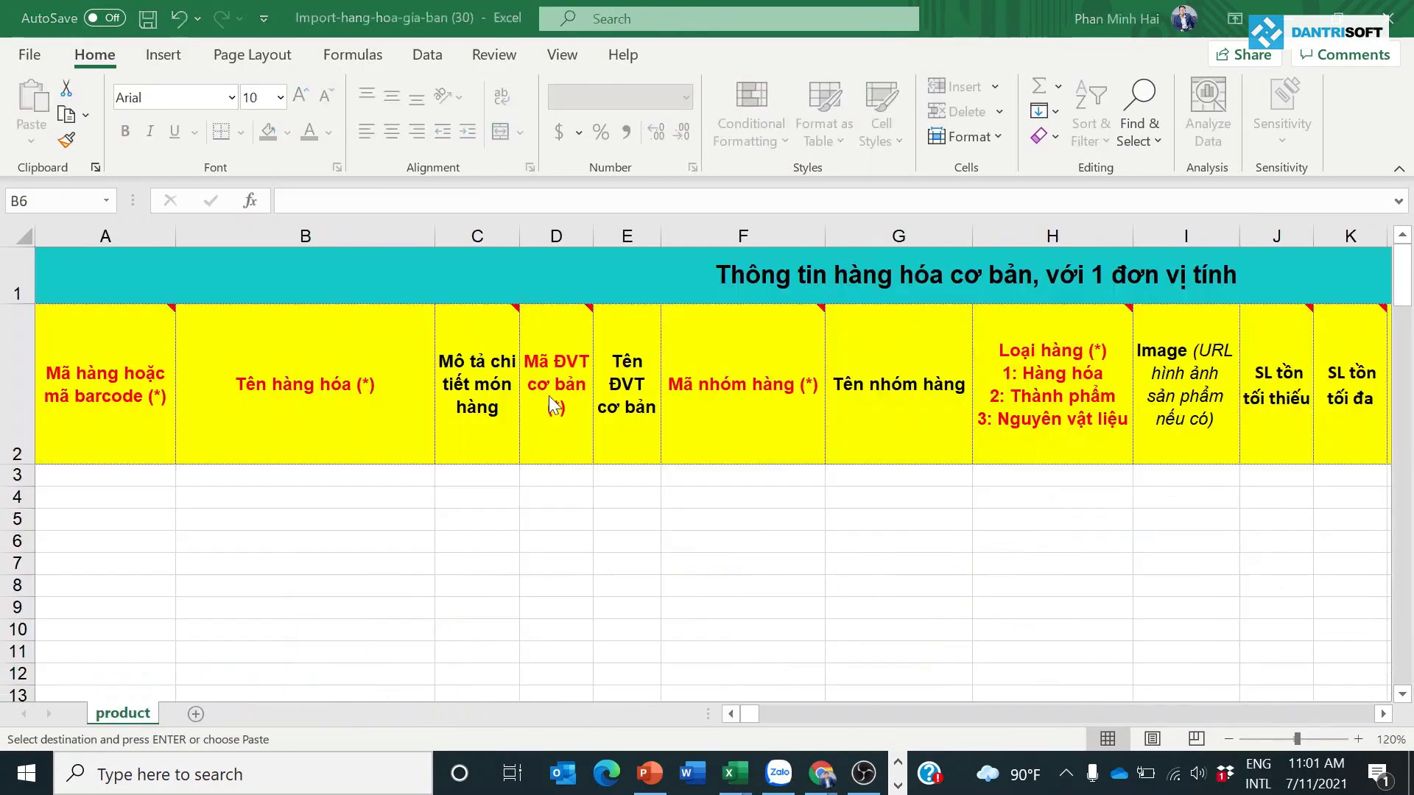
Fill the product code column with sequential codes starting at HH-1 in A3, down to the last listed product
type("HH-1")
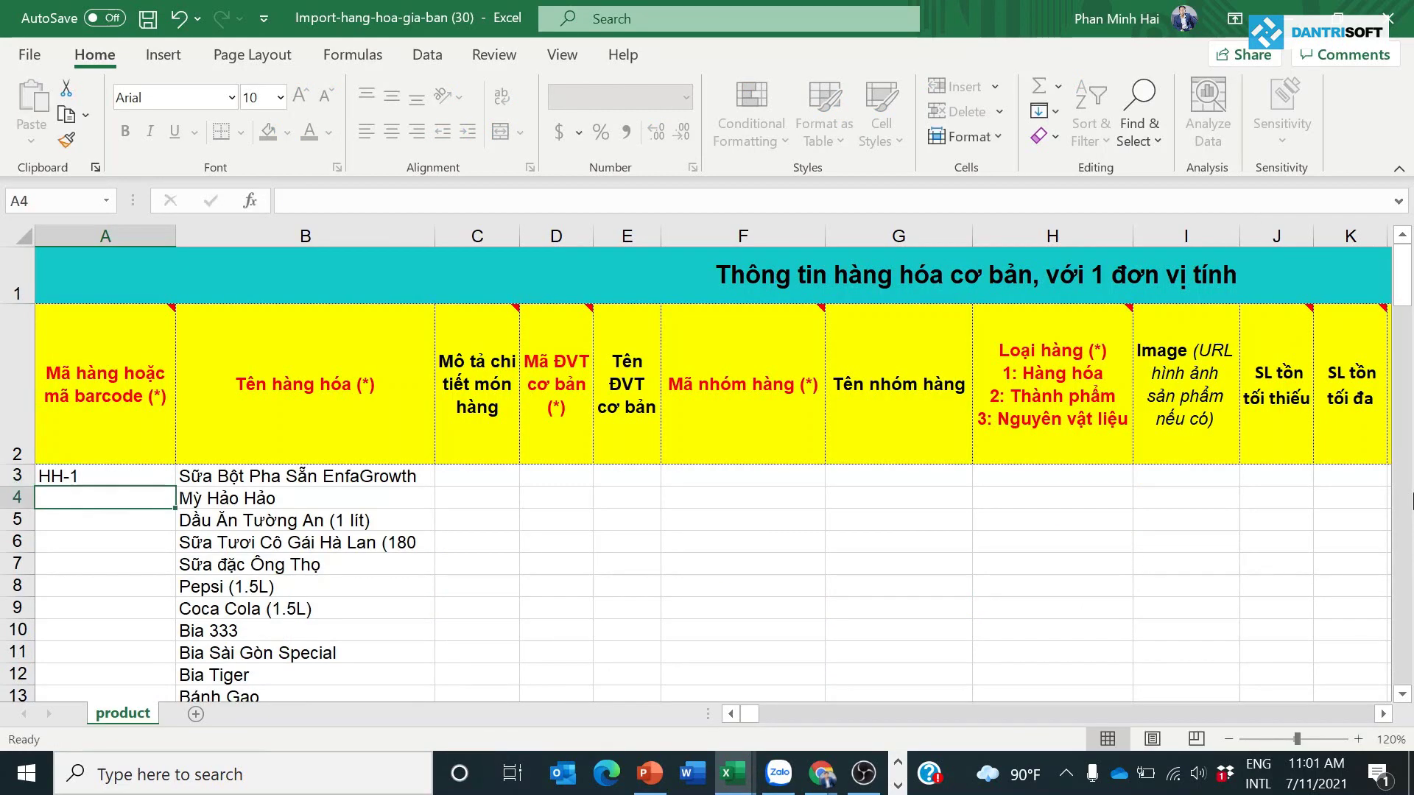
left_click_drag(175, 486, 134, 666)
scroll(461, 472, "up", 1)
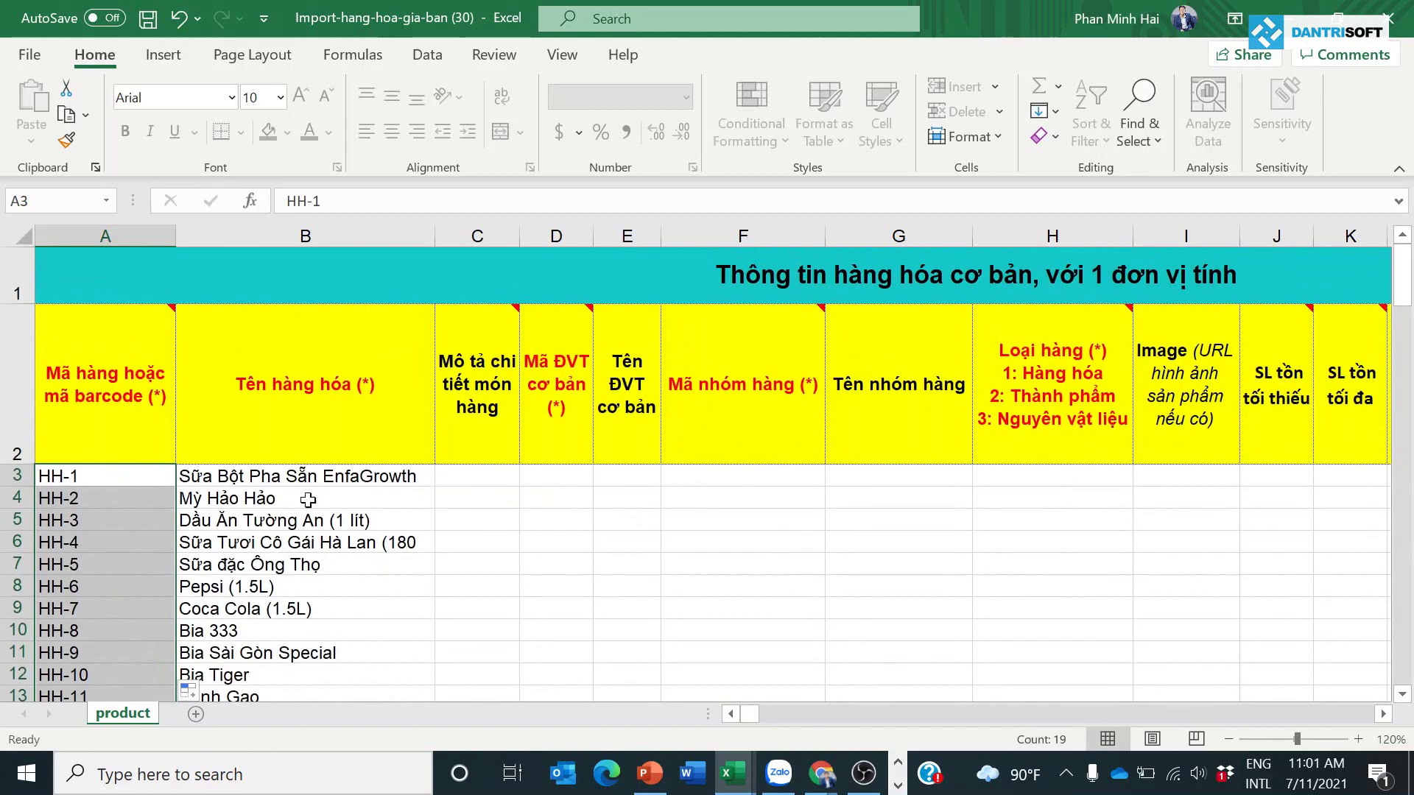
Copy the Mã DVT values from the Hàng Hóa sheet into the template's Mã ĐVT cơ bản column from D3
key("alt+Tab")
key("ctrl+shift+Down")
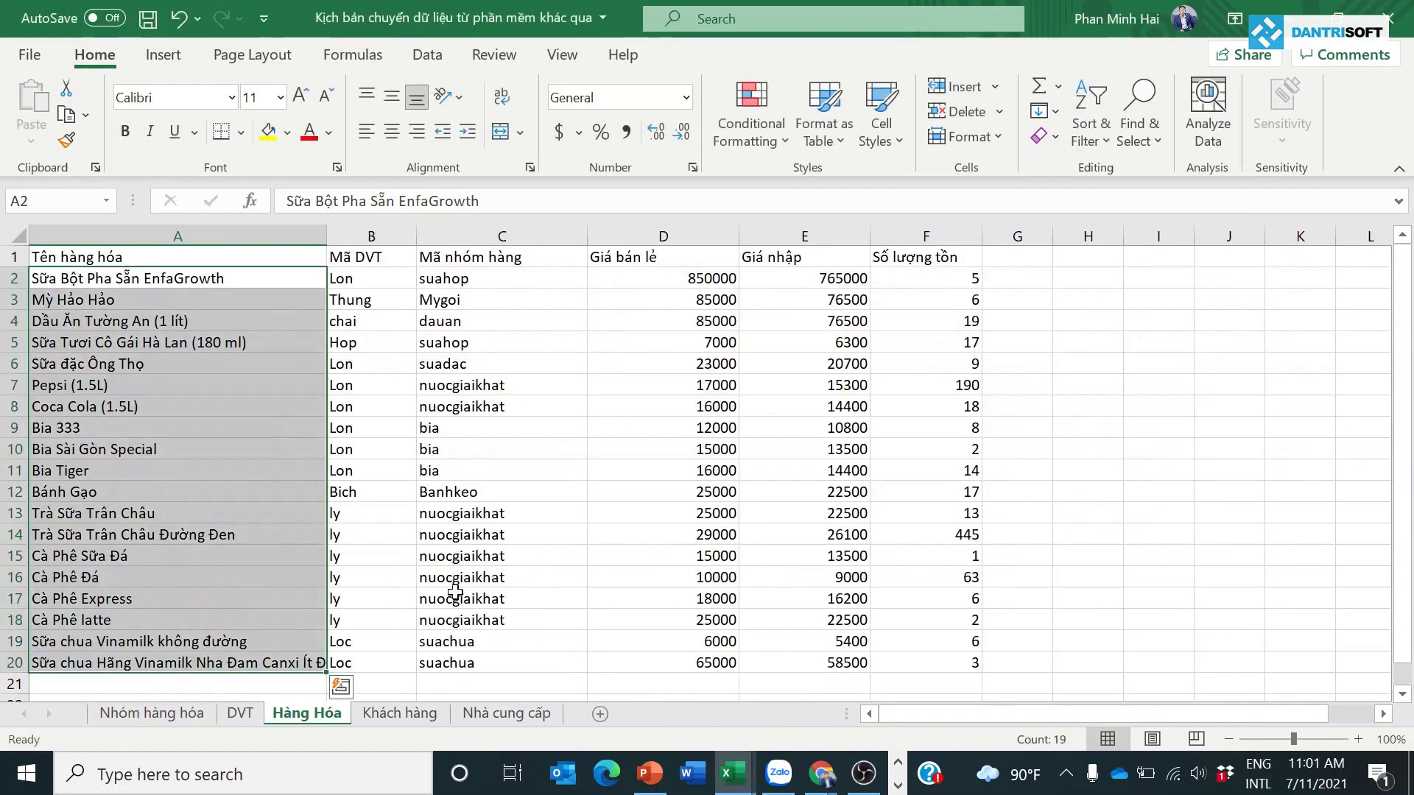
left_click_drag(357, 278, 363, 662)
key("ctrl+c")
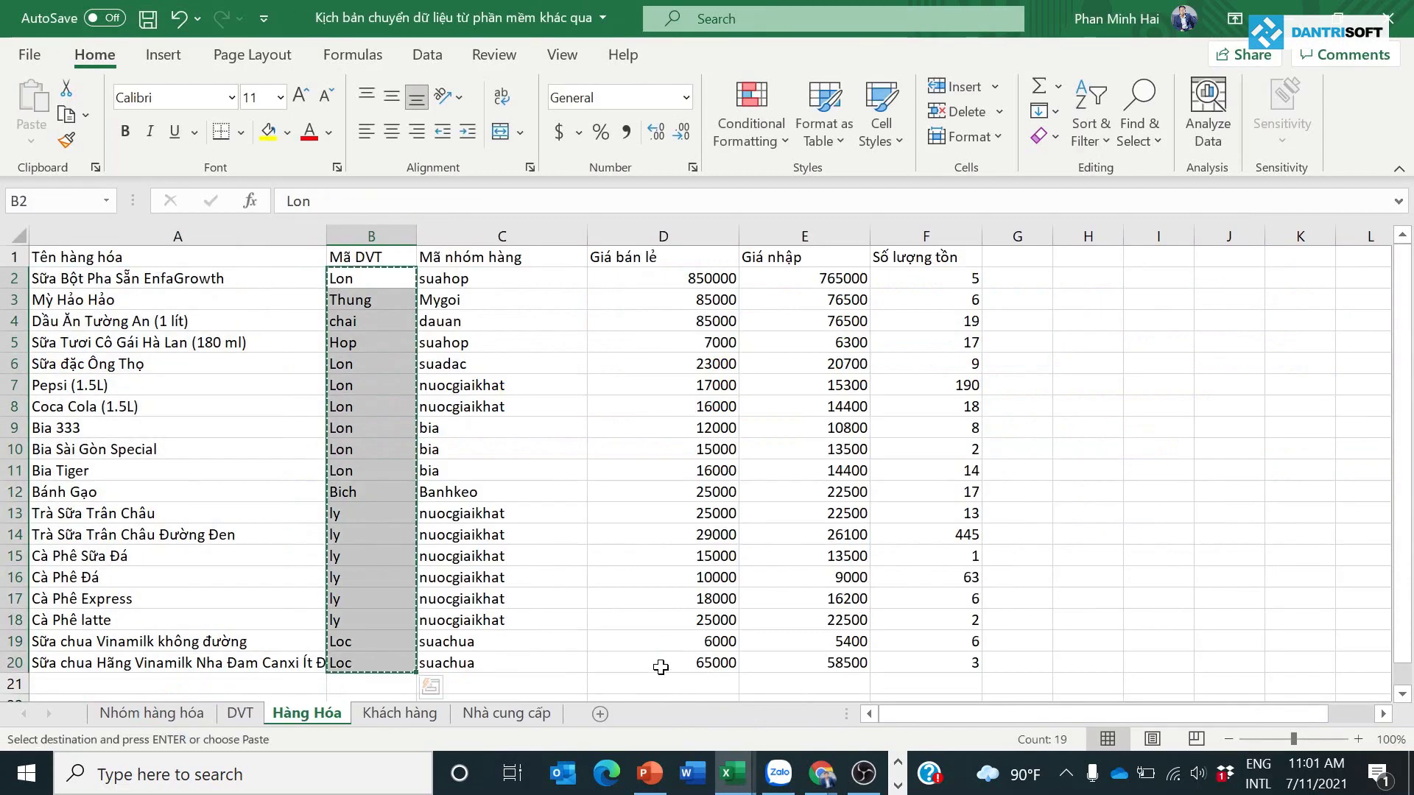
key("alt+Tab")
left_click(557, 475)
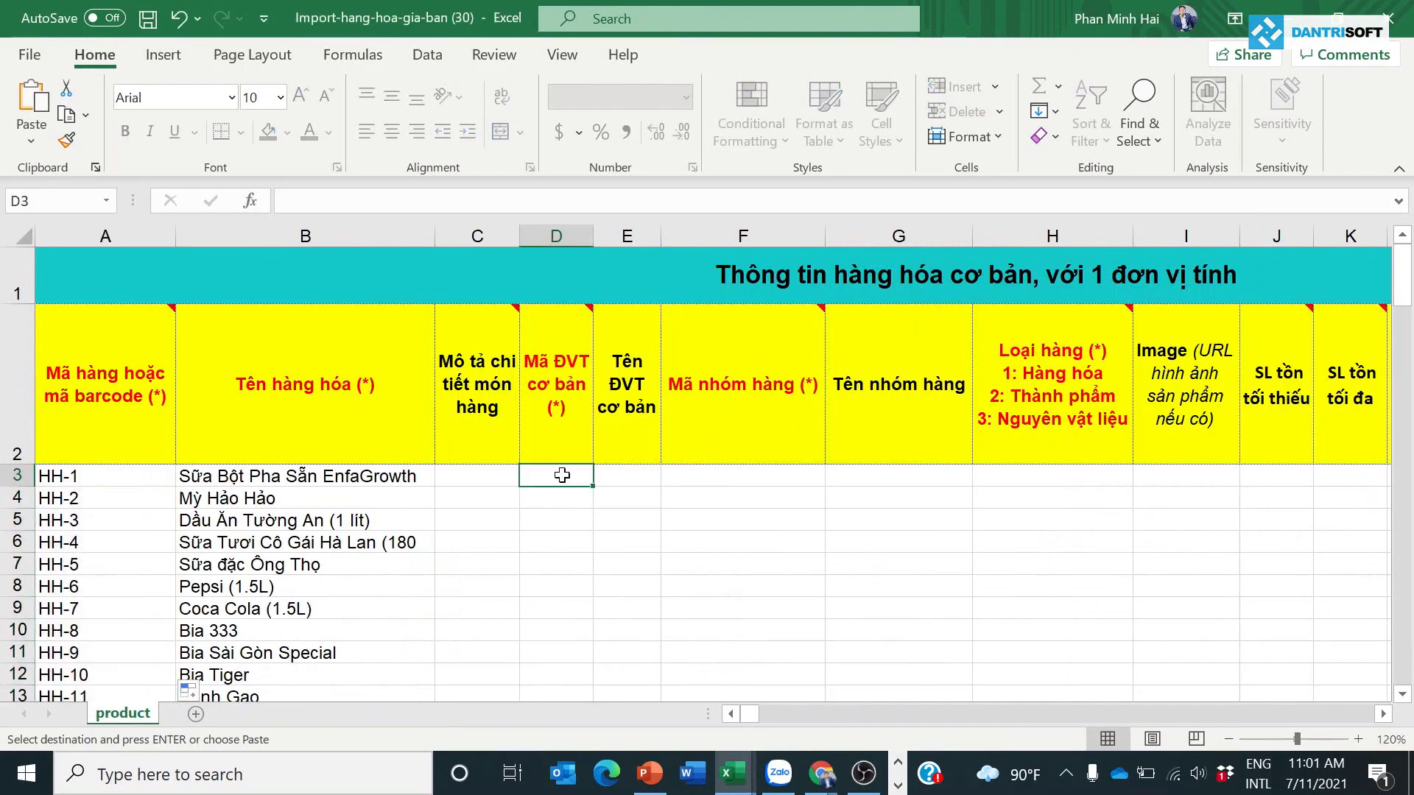
key("ctrl+v")
Copy the Mã nhóm hàng codes from the Hàng Hóa sheet into the template's product group code column from F3, as values only
key("alt+Tab")
key("ctrl+c")
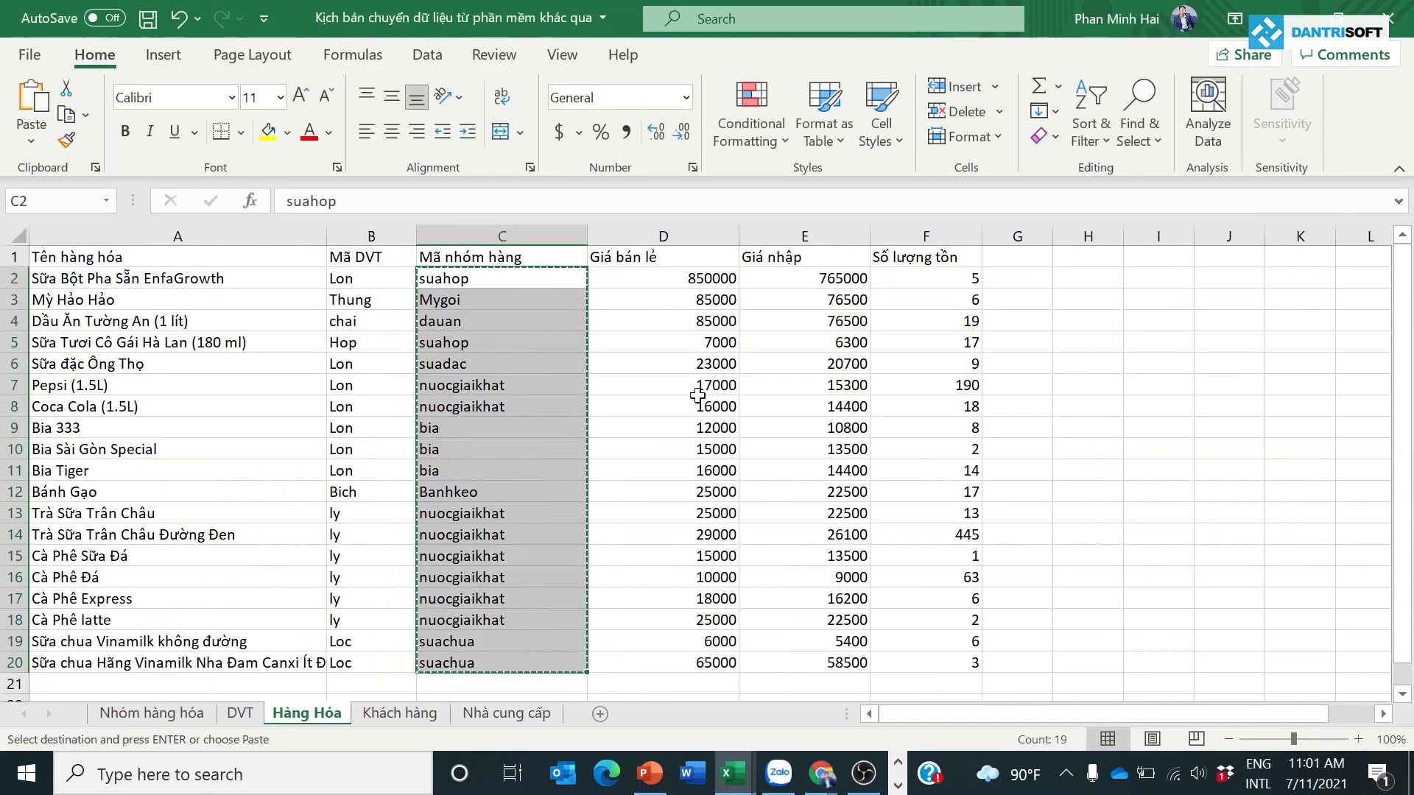
key("alt+Tab")
right_click(716, 477)
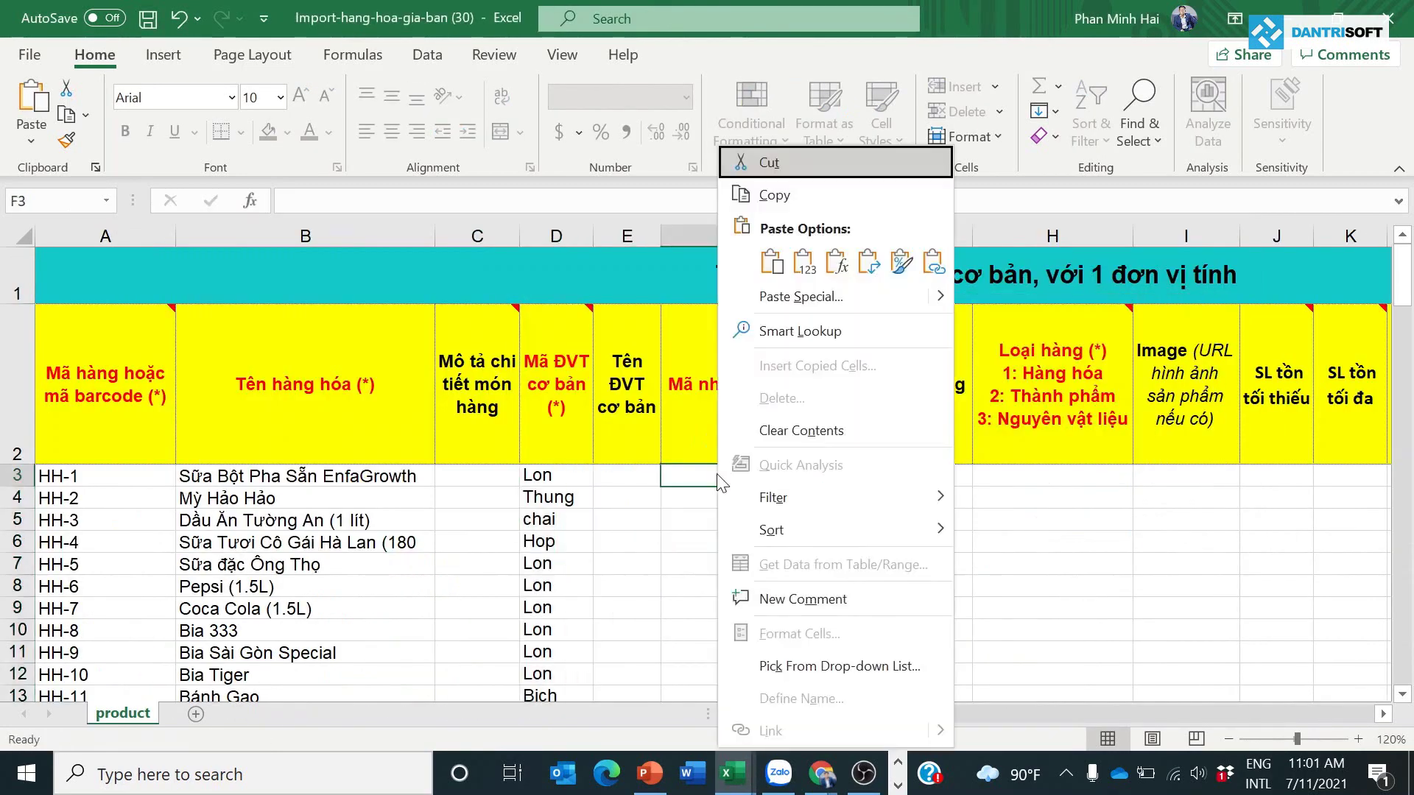
left_click(804, 259)
Set Loại hàng to 1 for every product, filling the column down from H3
left_click(950, 477)
left_click(1081, 479)
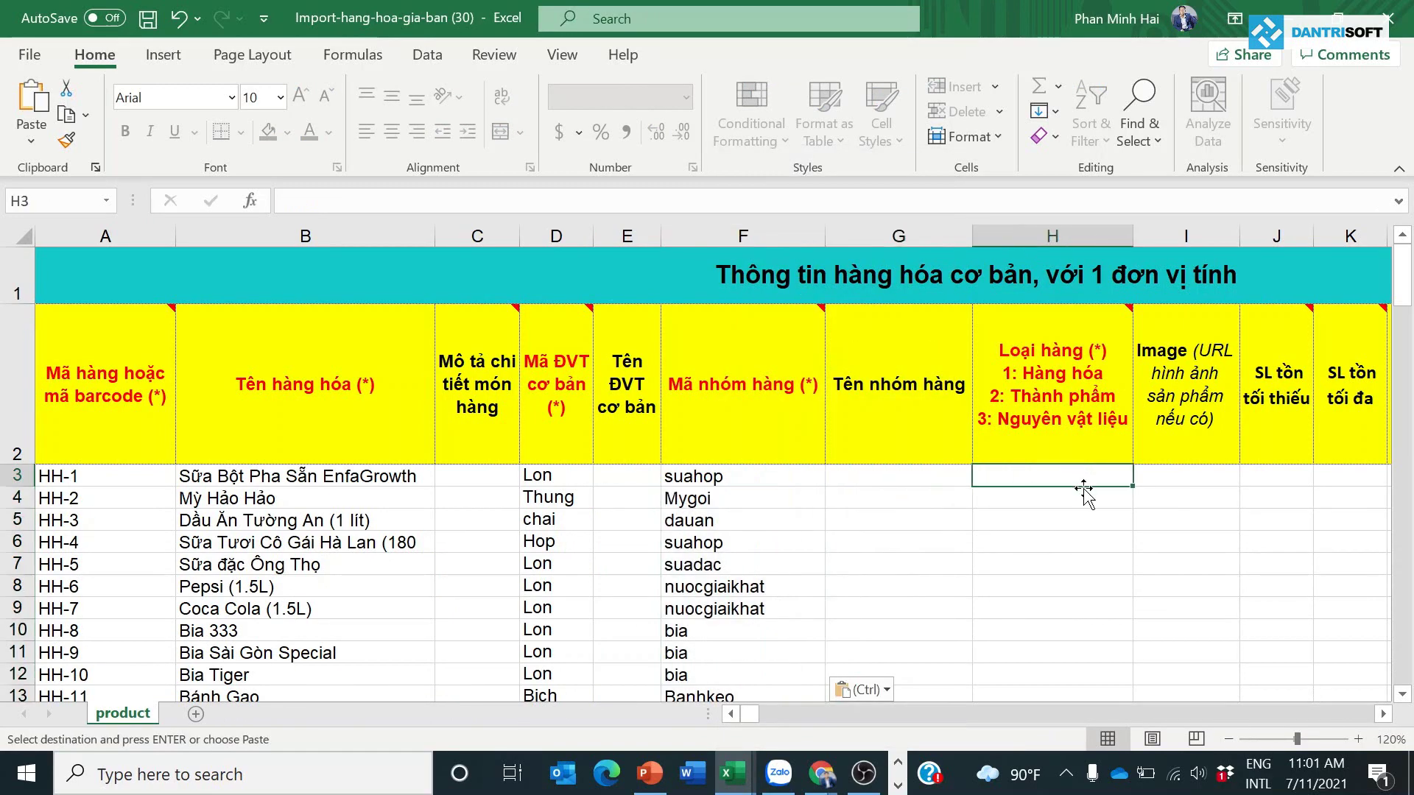
type("1")
key("Return")
left_click(1111, 514)
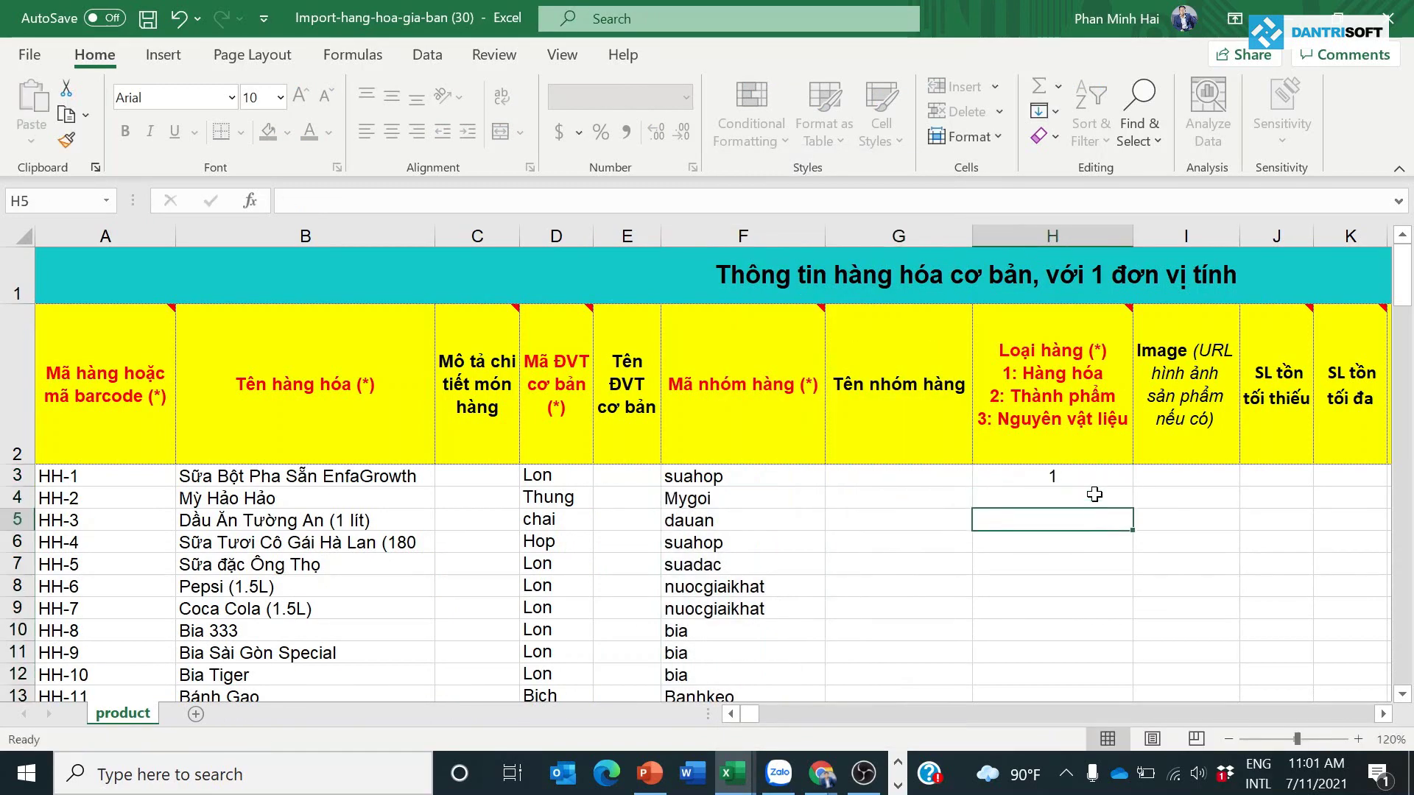
double_click(1134, 490)
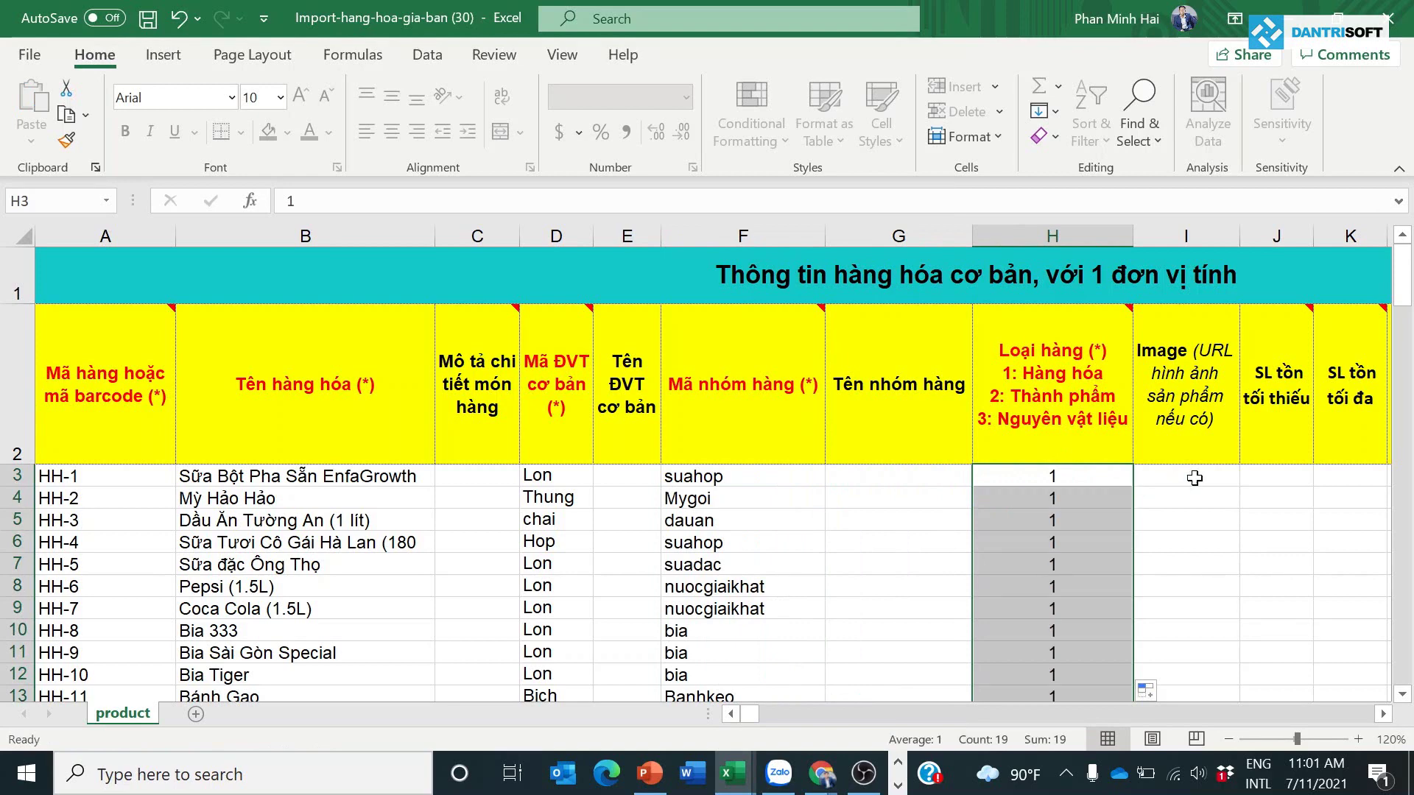
Copy the Giá bán lẻ prices from the Hàng Hóa sheet into the template's retail price column from O3
left_click(1193, 476)
key("Right")
key("Right")
key("Right")
key("Right")
key("Right")
key("Right")
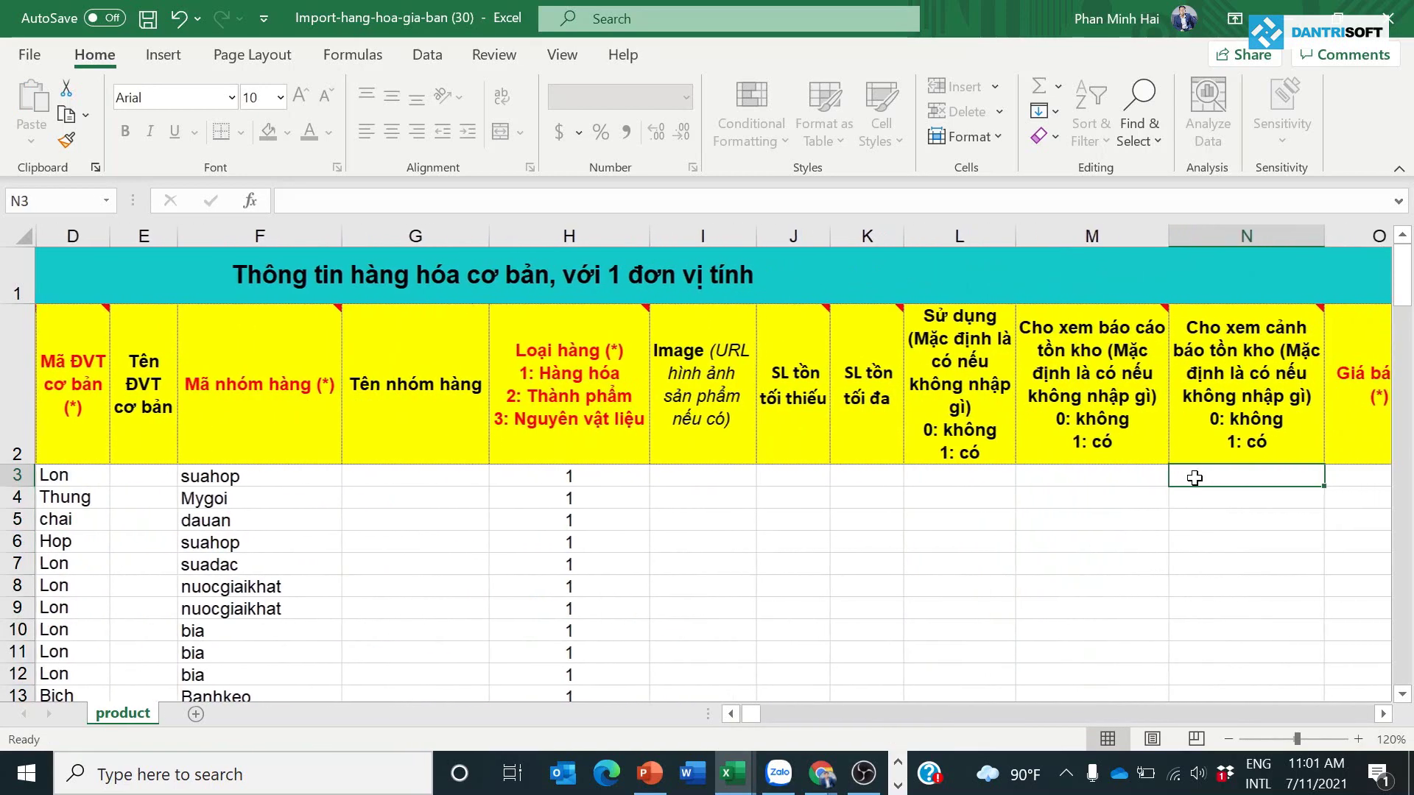
key("alt+Tab")
key("ctrl+shift+Down")
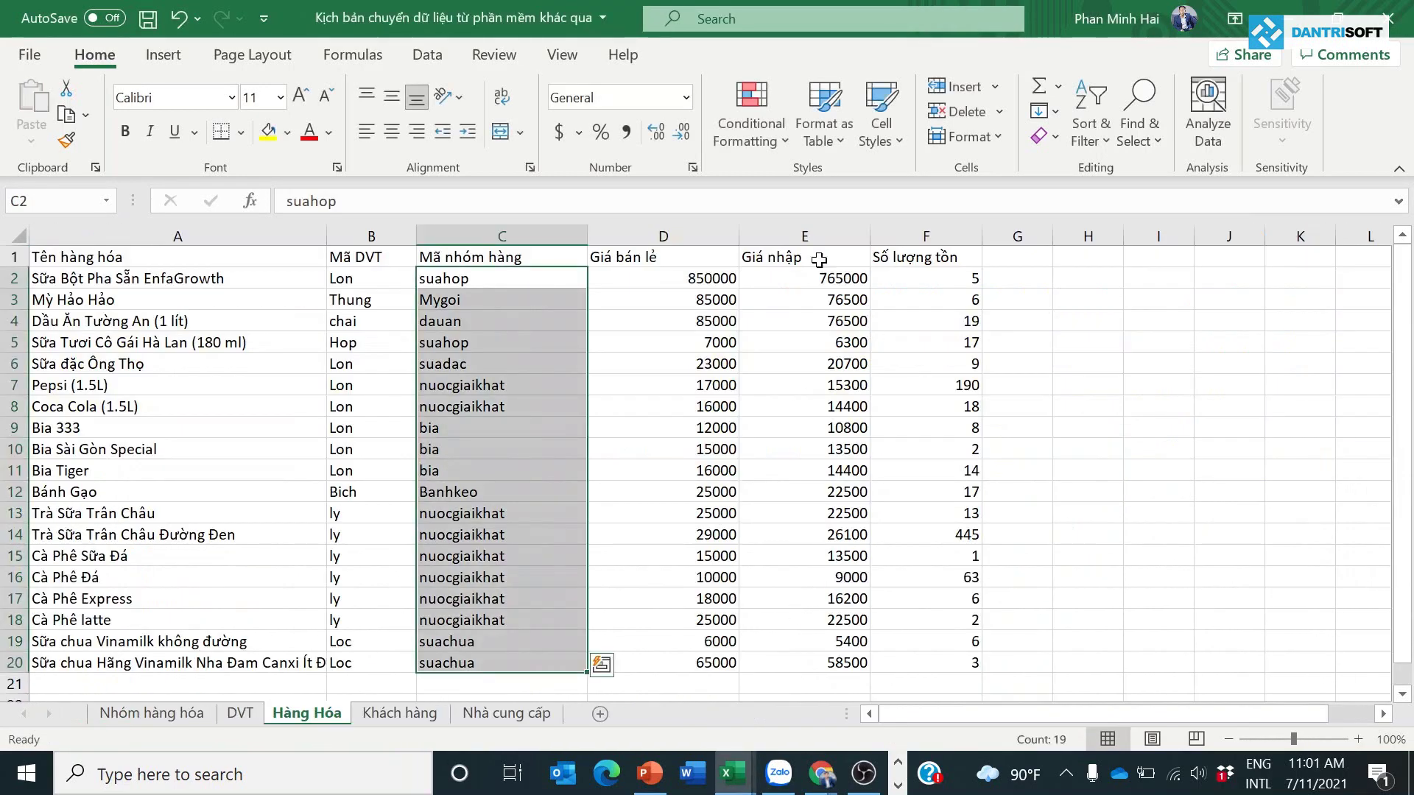
left_click_drag(715, 284, 705, 680)
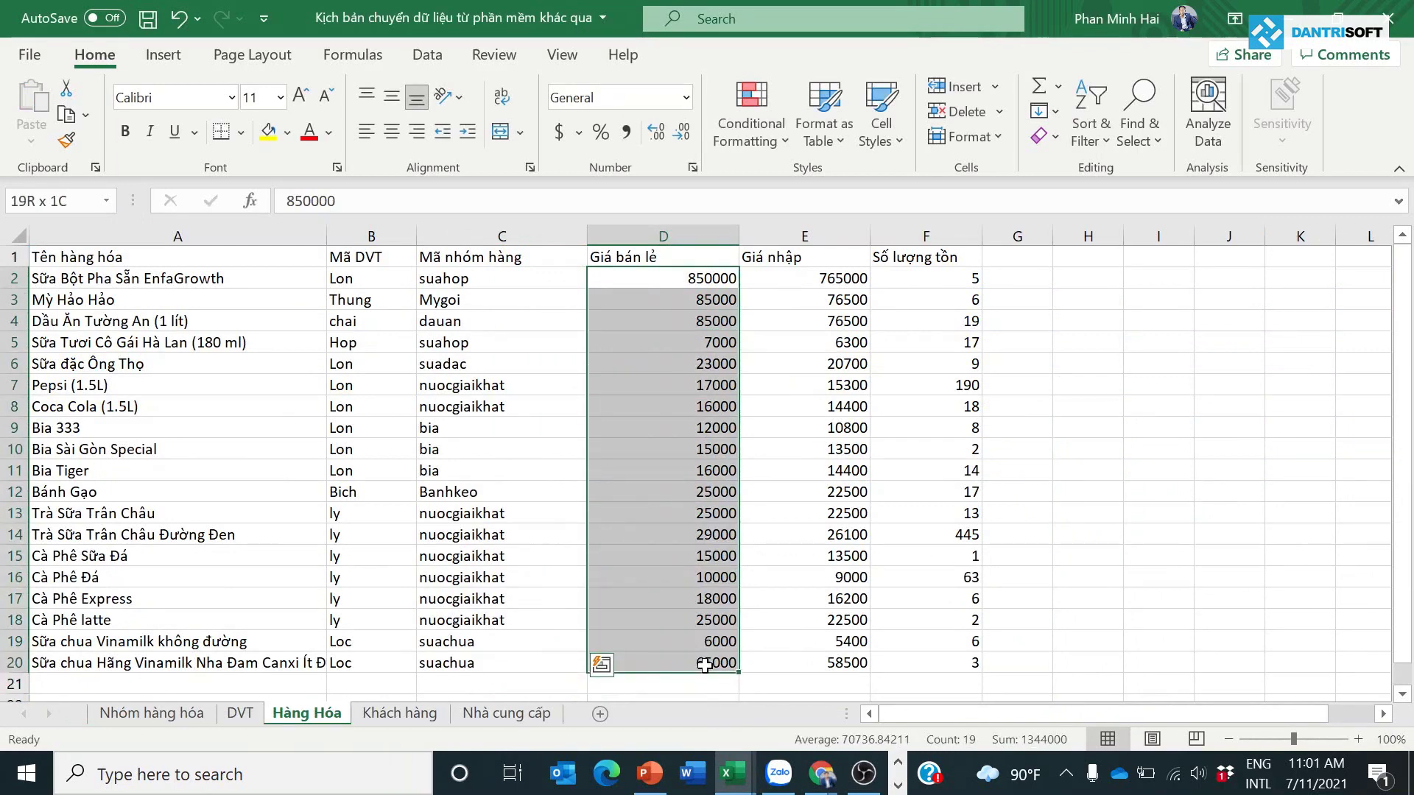
key("ctrl+c")
key("alt+Tab")
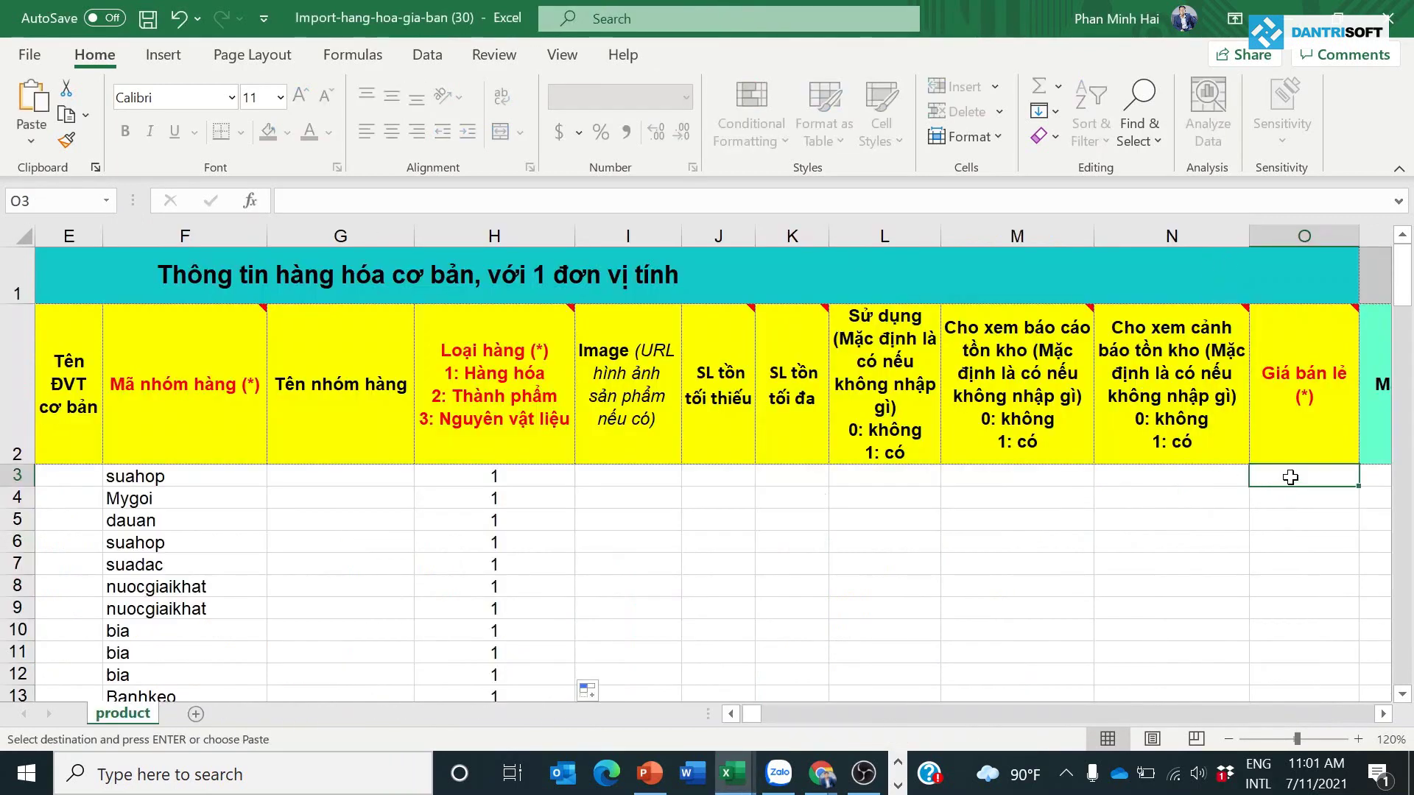
right_click(1290, 477)
left_click(1016, 498)
scroll(691, 448, "right", 5)
left_click(691, 448)
left_click_drag(788, 442, 869, 414)
left_click(883, 542)
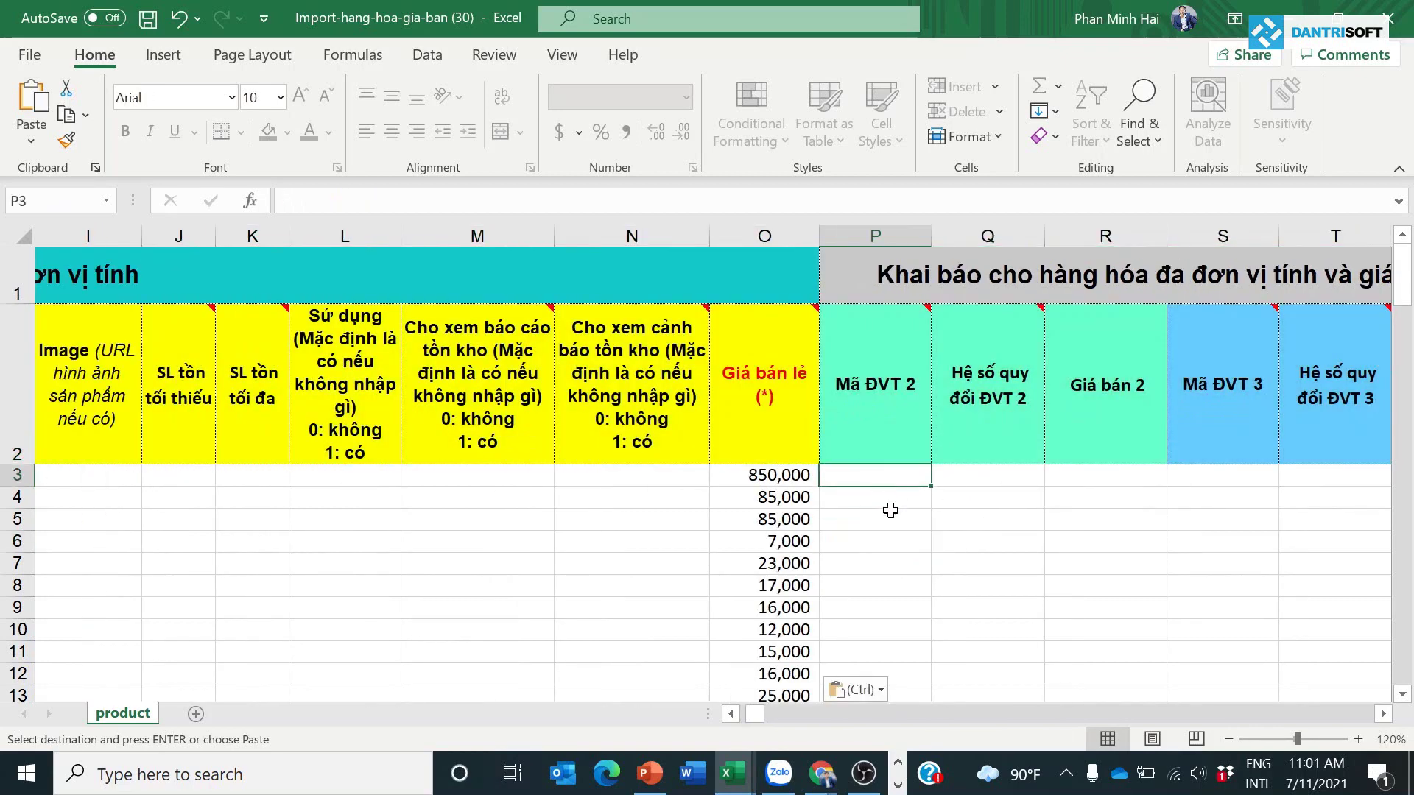
Save the filled goods template and import Import-hang-hoa-gia-ban (30) into the goods catalogue in the browser
left_click_drag(890, 510, 13, 479)
left_click(295, 498)
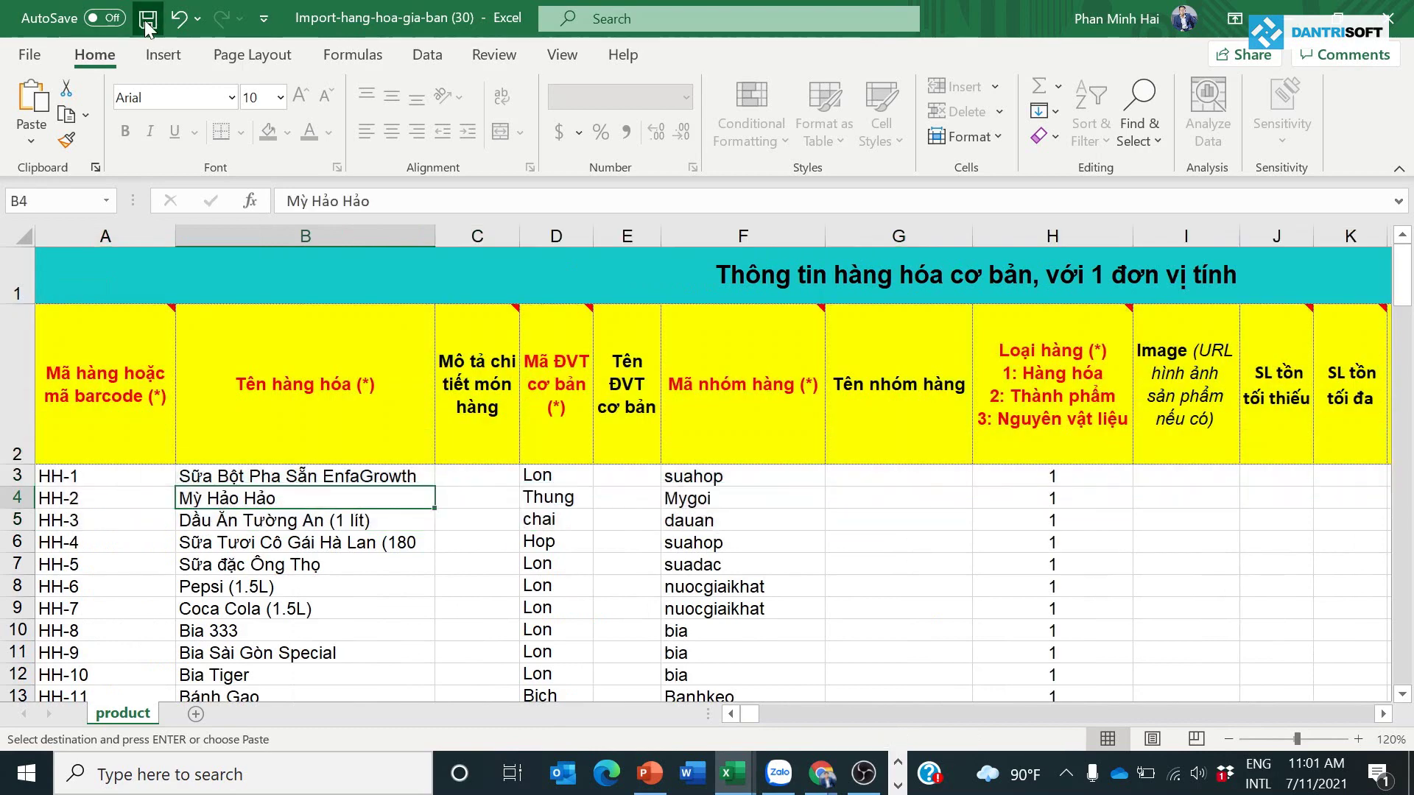
key("alt+Tab")
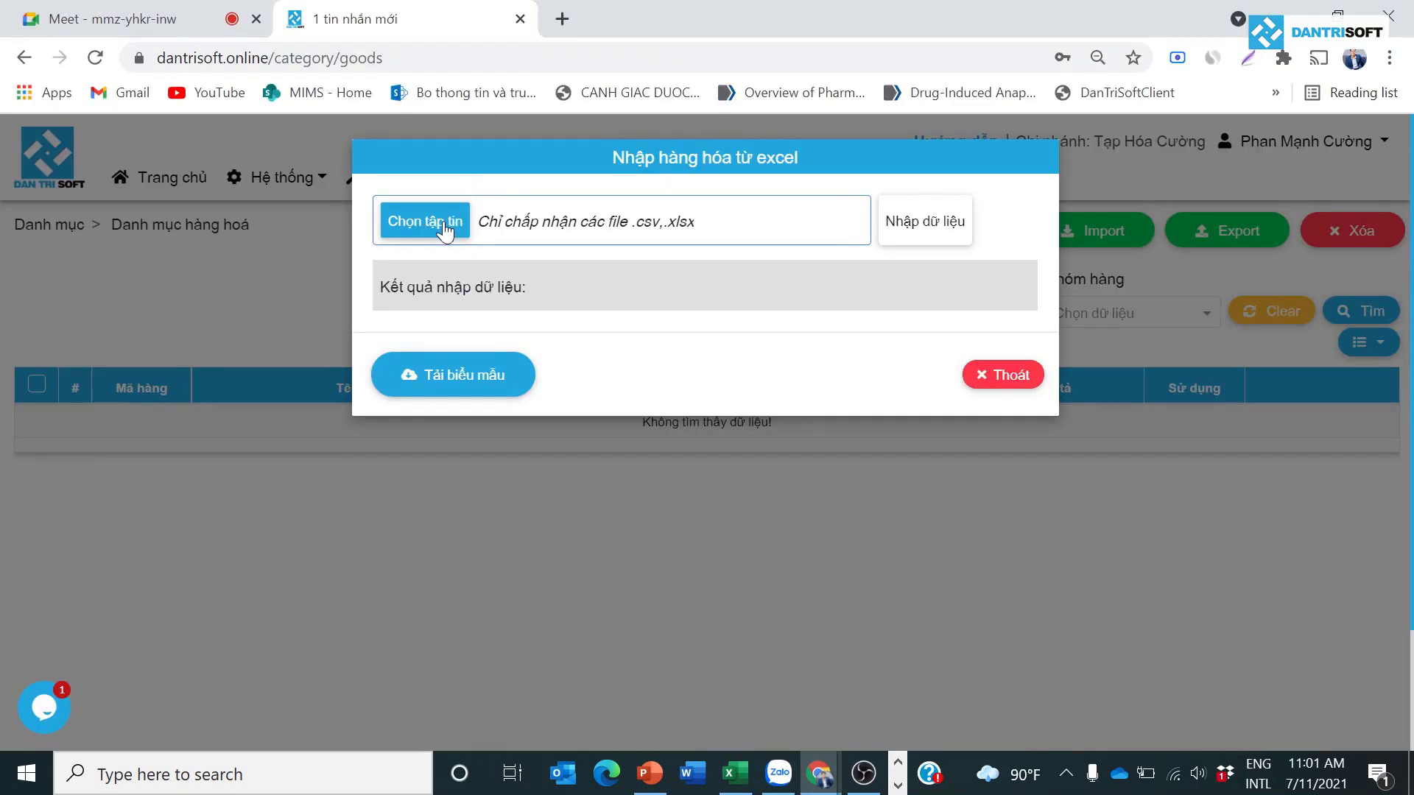
left_click(443, 224)
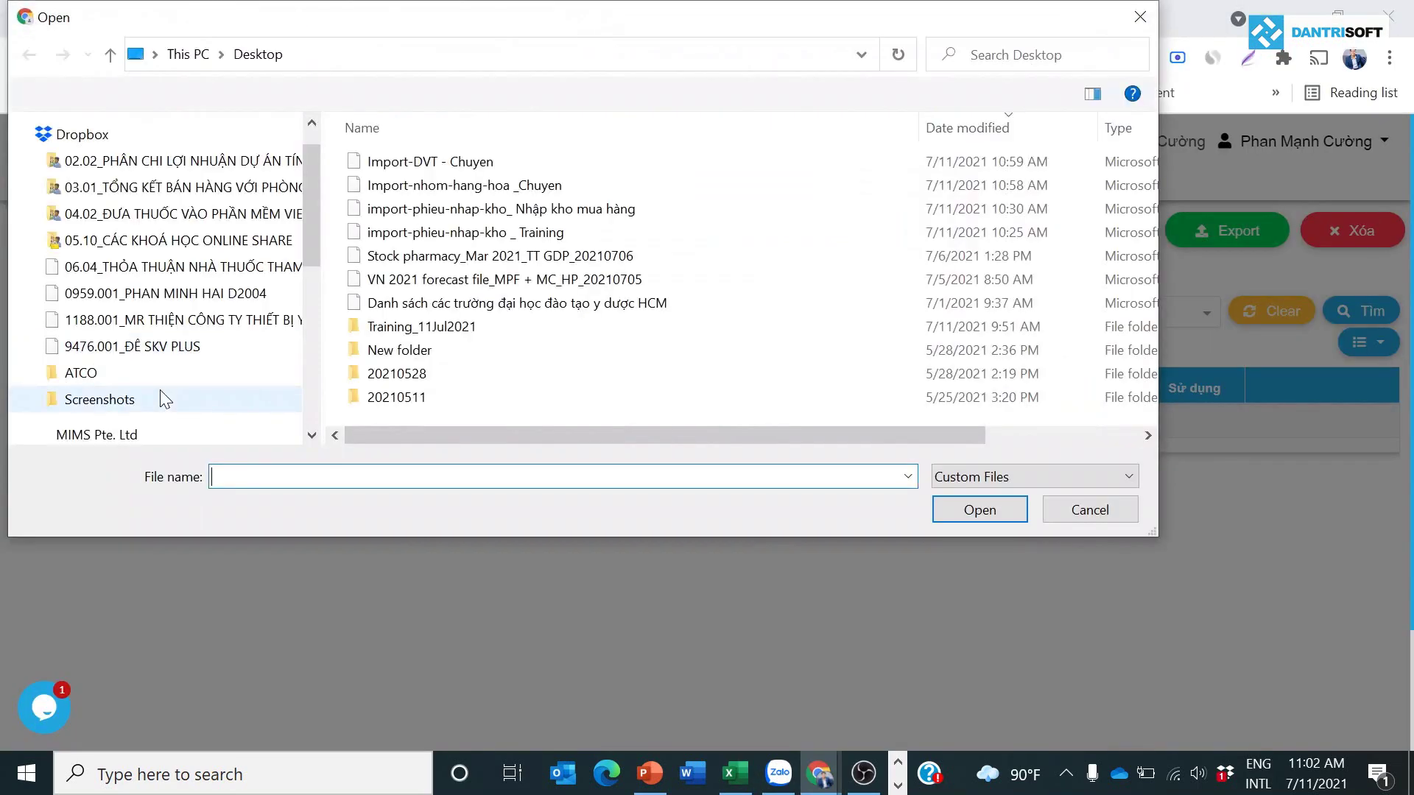
left_click(111, 270)
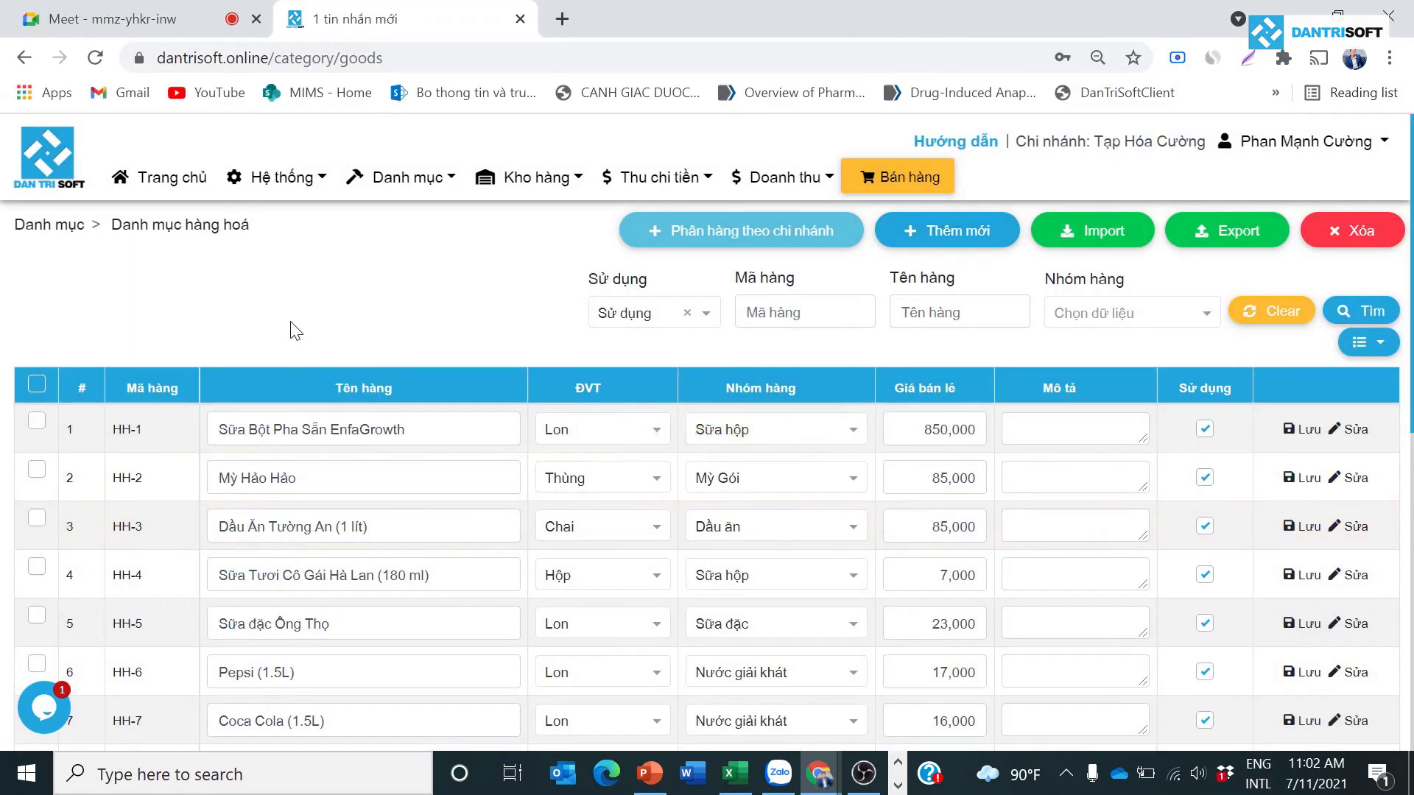
Switch to the PowerPoint slide on data migration and review the Hàng hóa list down to Nhập hàng hóa tồn
left_click(737, 775)
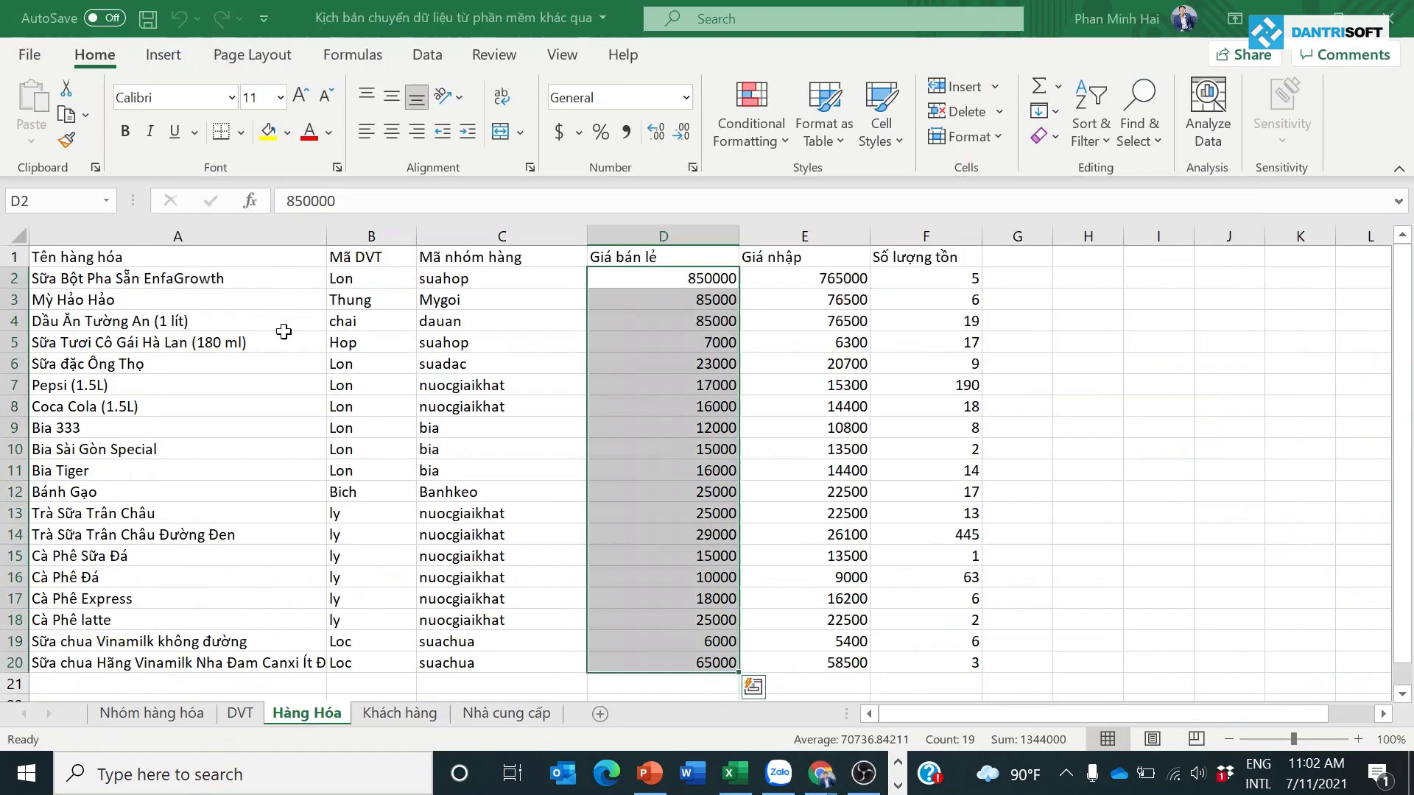
left_click(649, 775)
left_click_drag(390, 444, 616, 571)
left_click(616, 570)
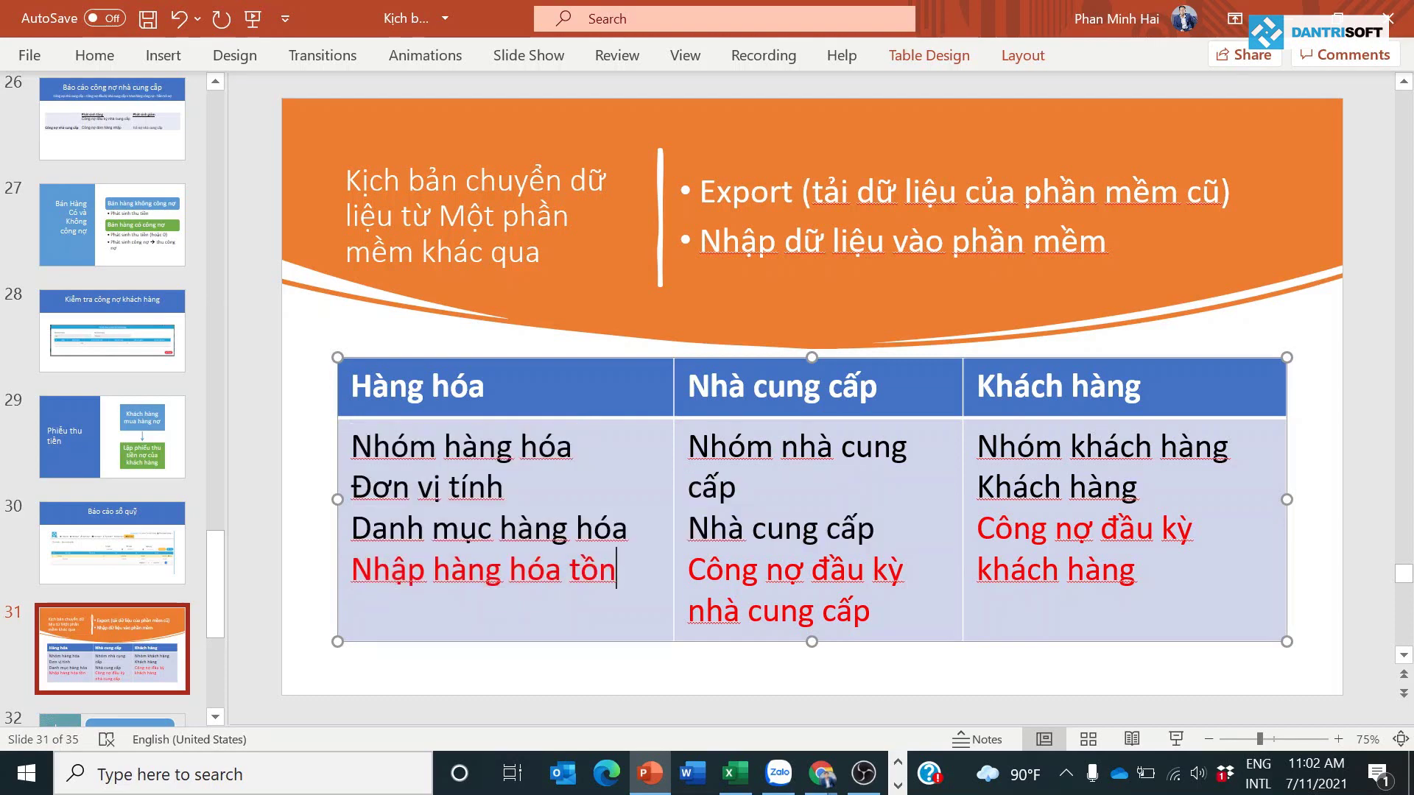
Return to DanTriSoft, open Phiếu nhập kho and download the Excel template for importing goods receipts
key("alt+Tab")
key("alt+Tab")
left_click(556, 184)
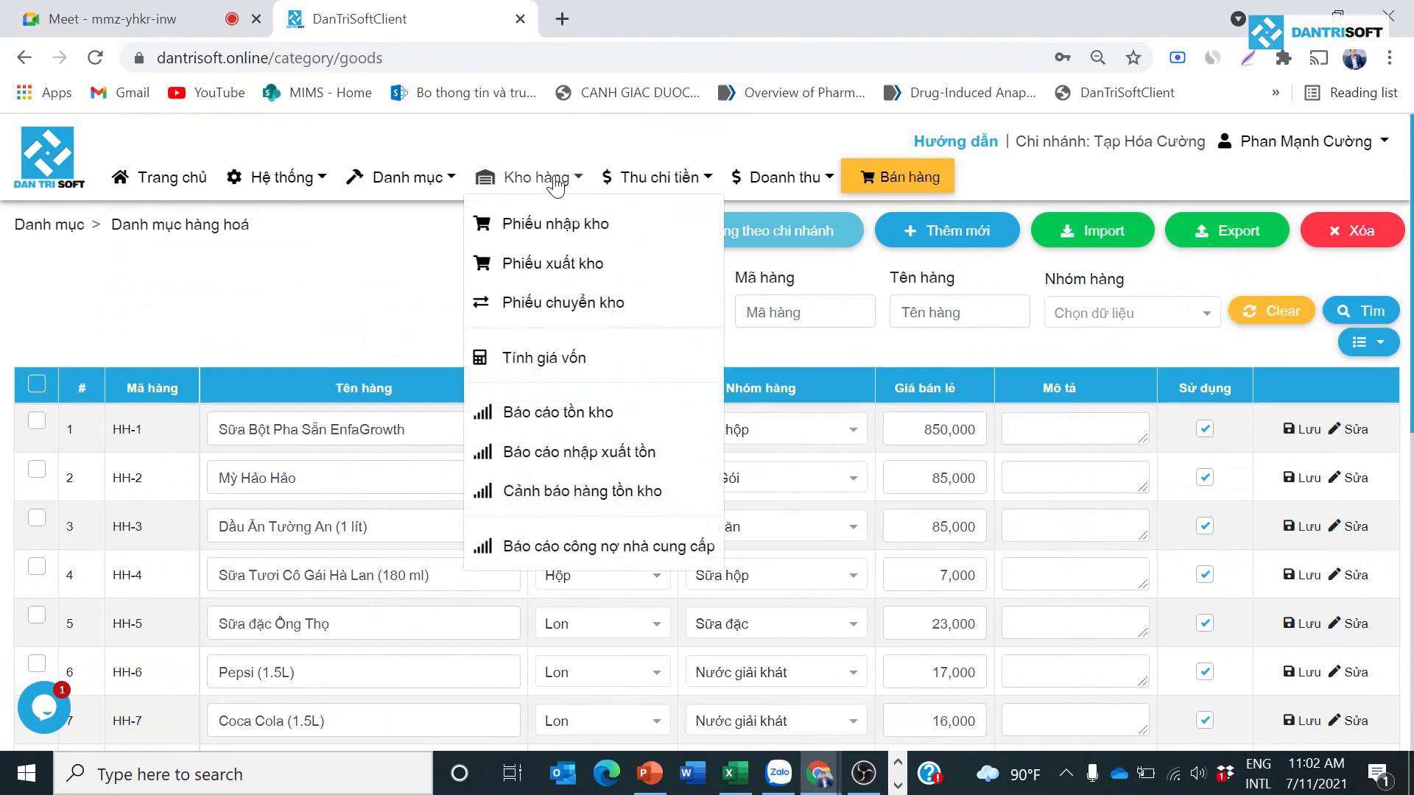
left_click(551, 224)
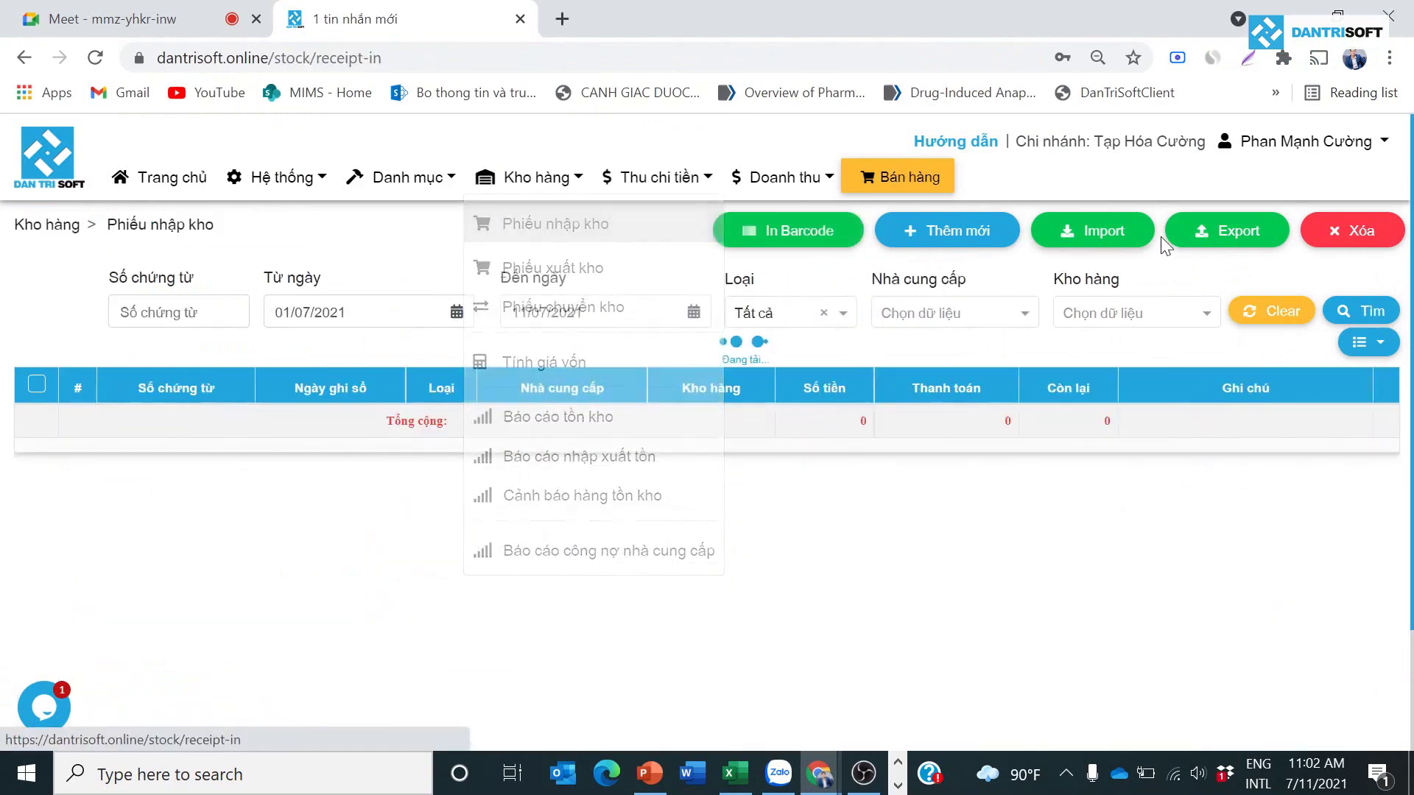
left_click(1096, 237)
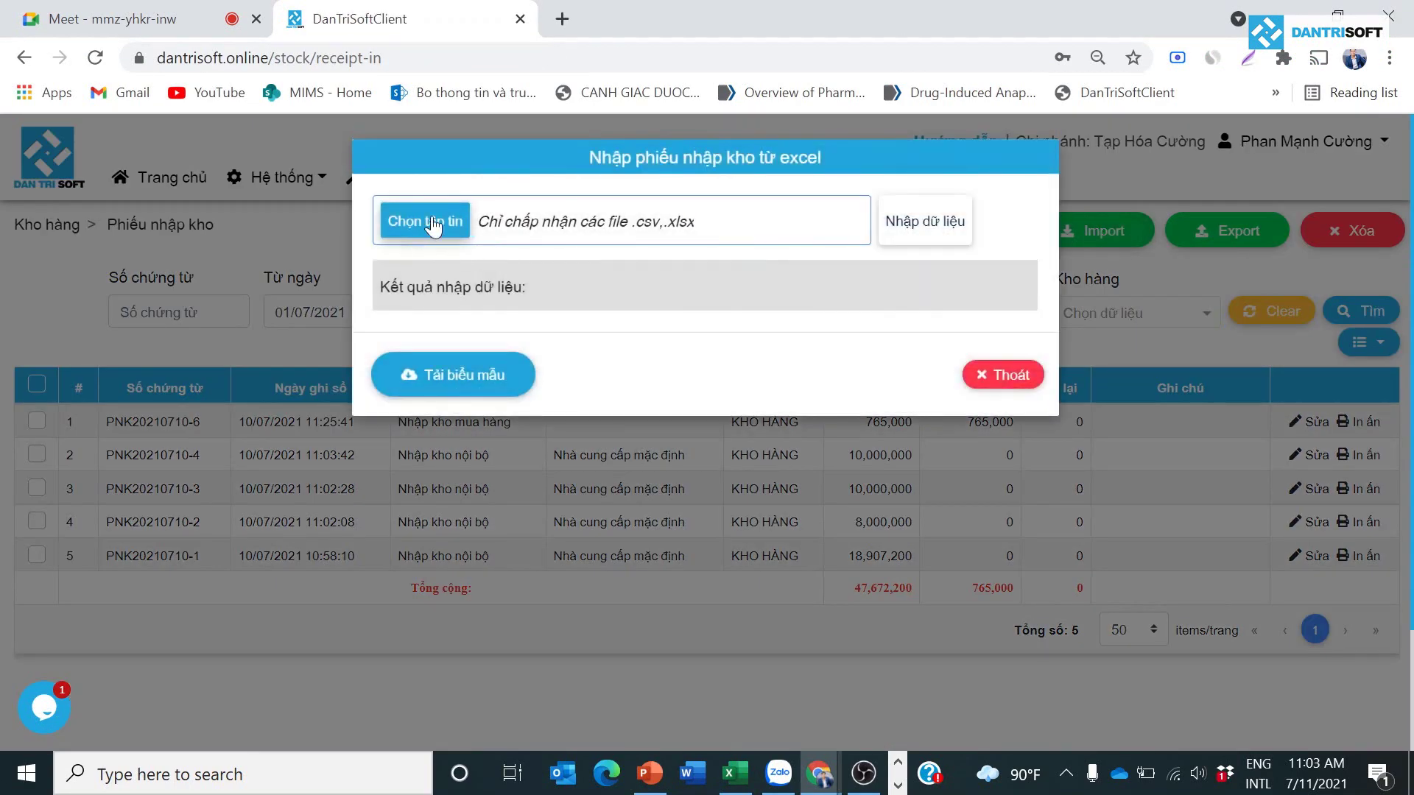
left_click(480, 385)
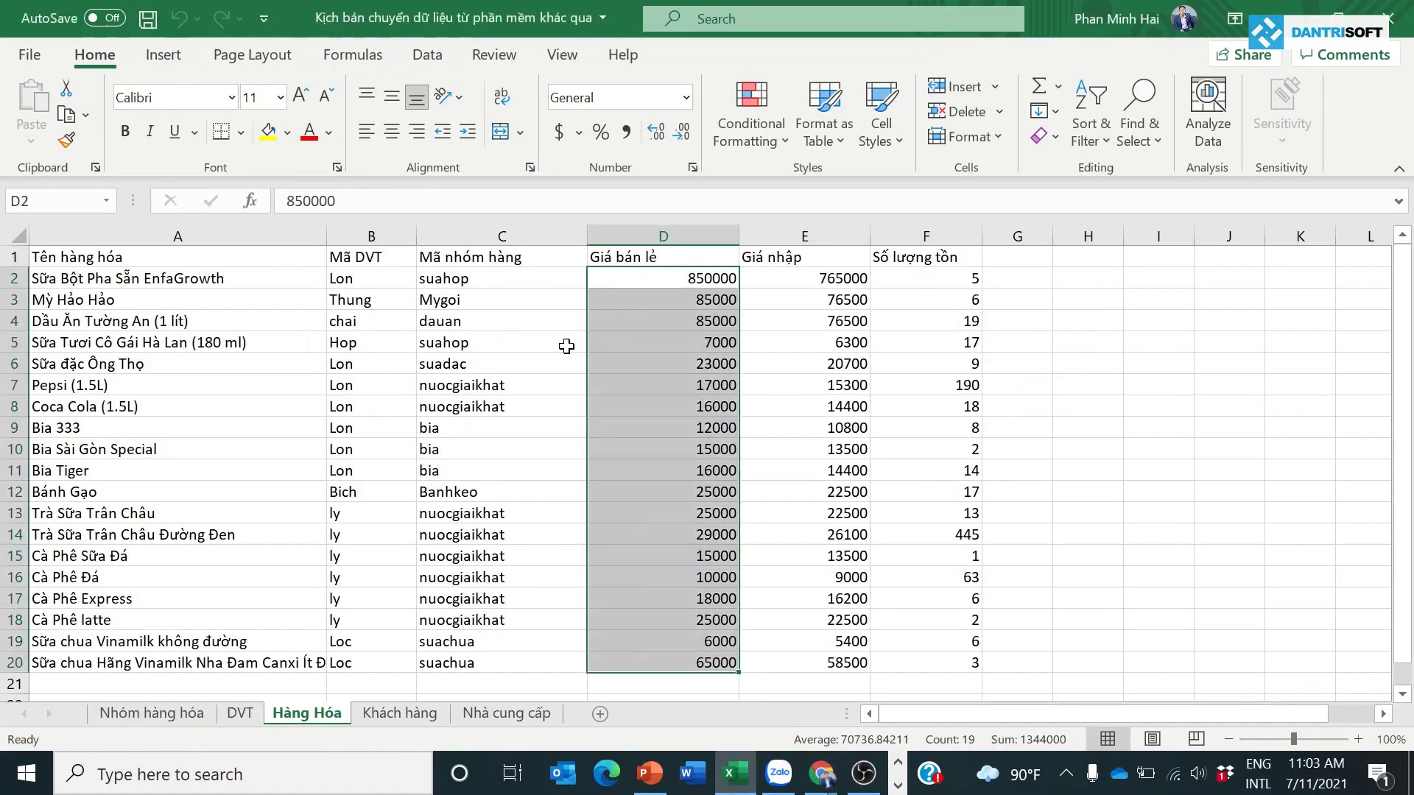
Open the downloaded goods receipt template, enter KBH as the Mã kho hàng in E6, and clear the sample goods rows
left_click(531, 357)
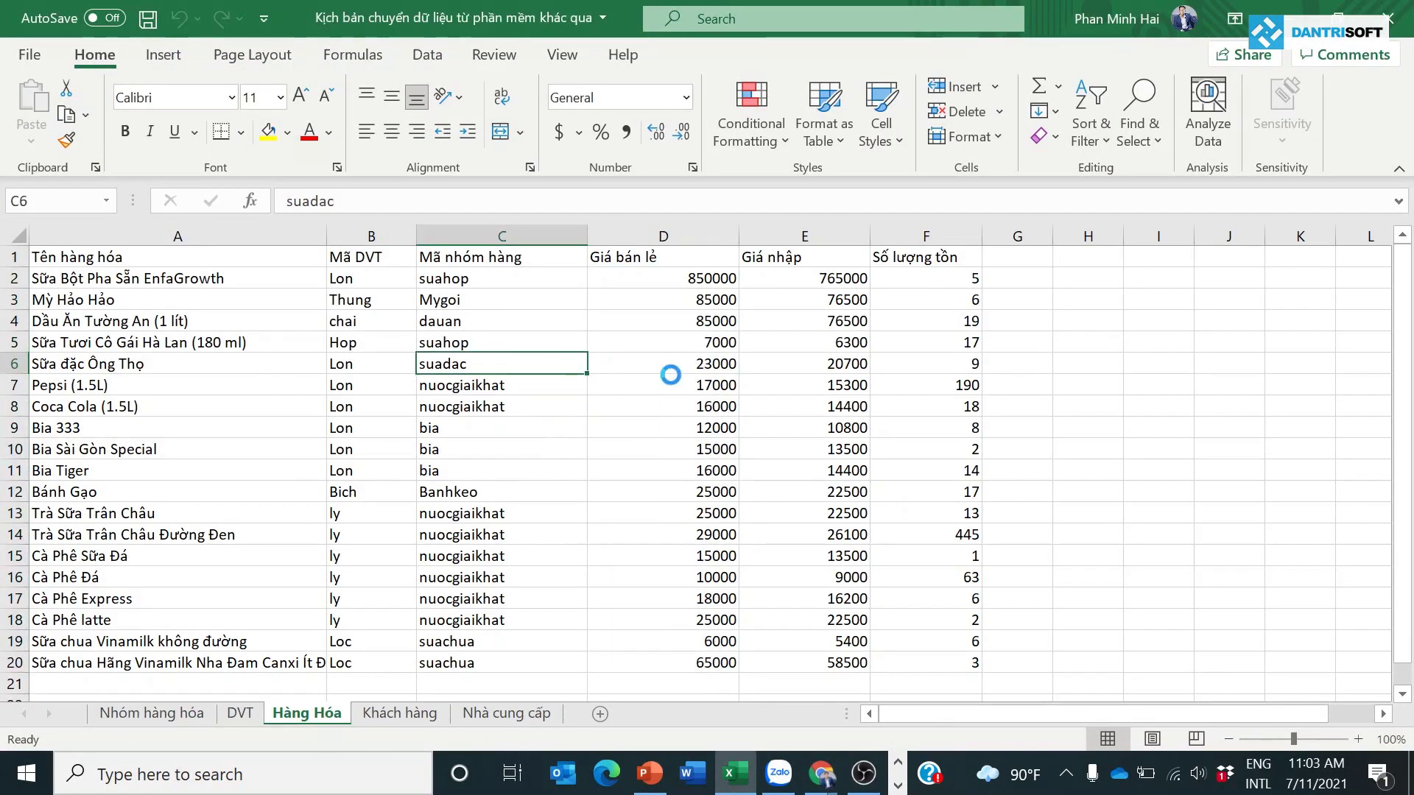
key("alt+Tab")
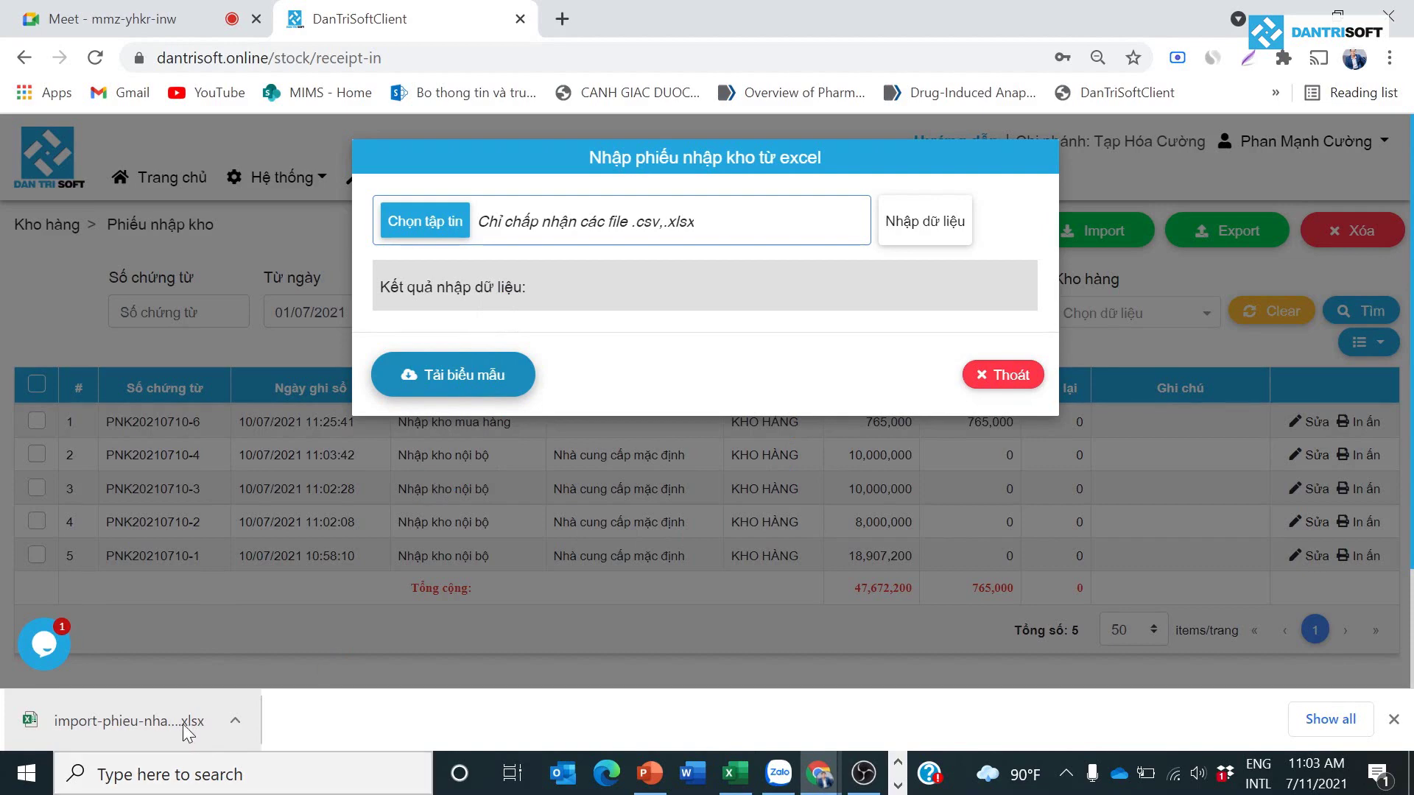
left_click(193, 732)
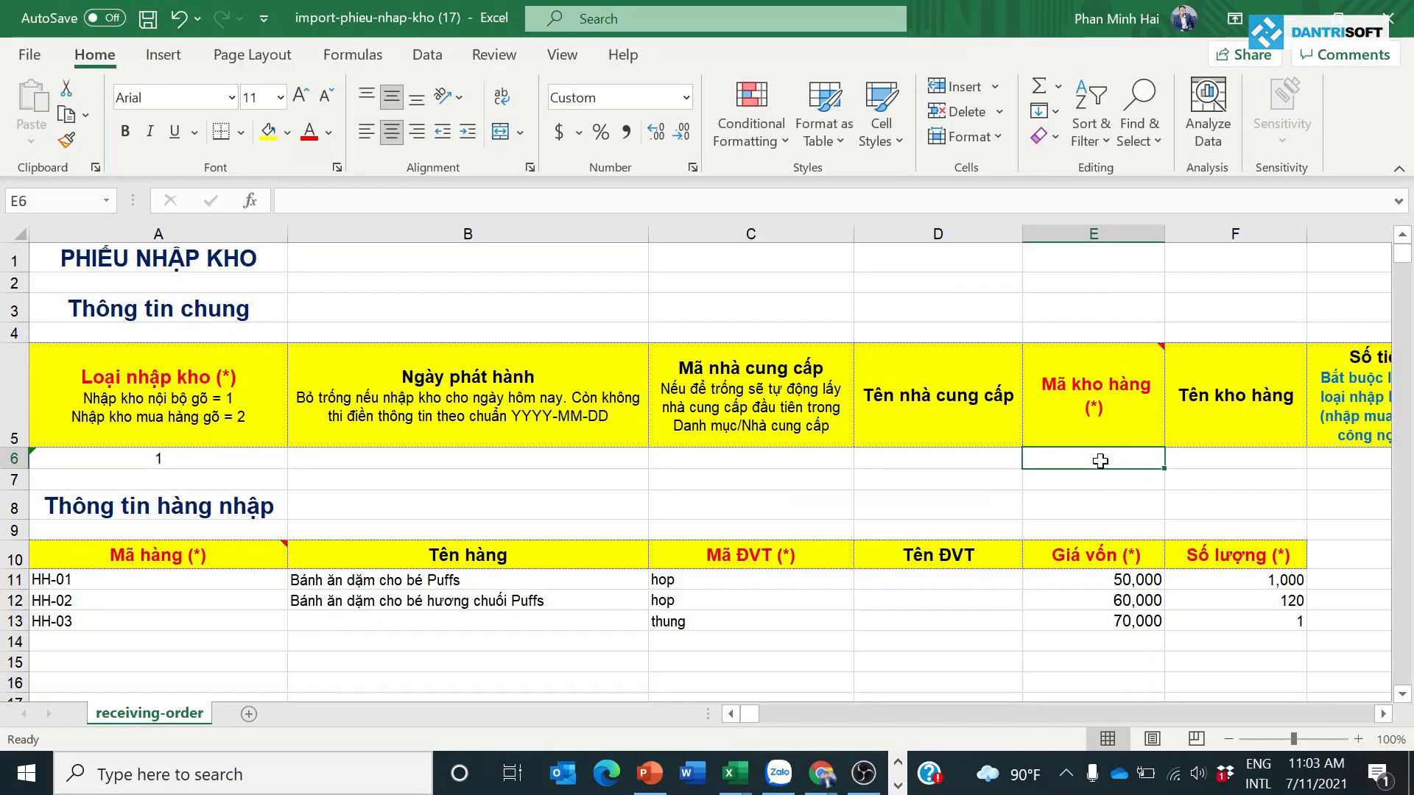
type("KBH")
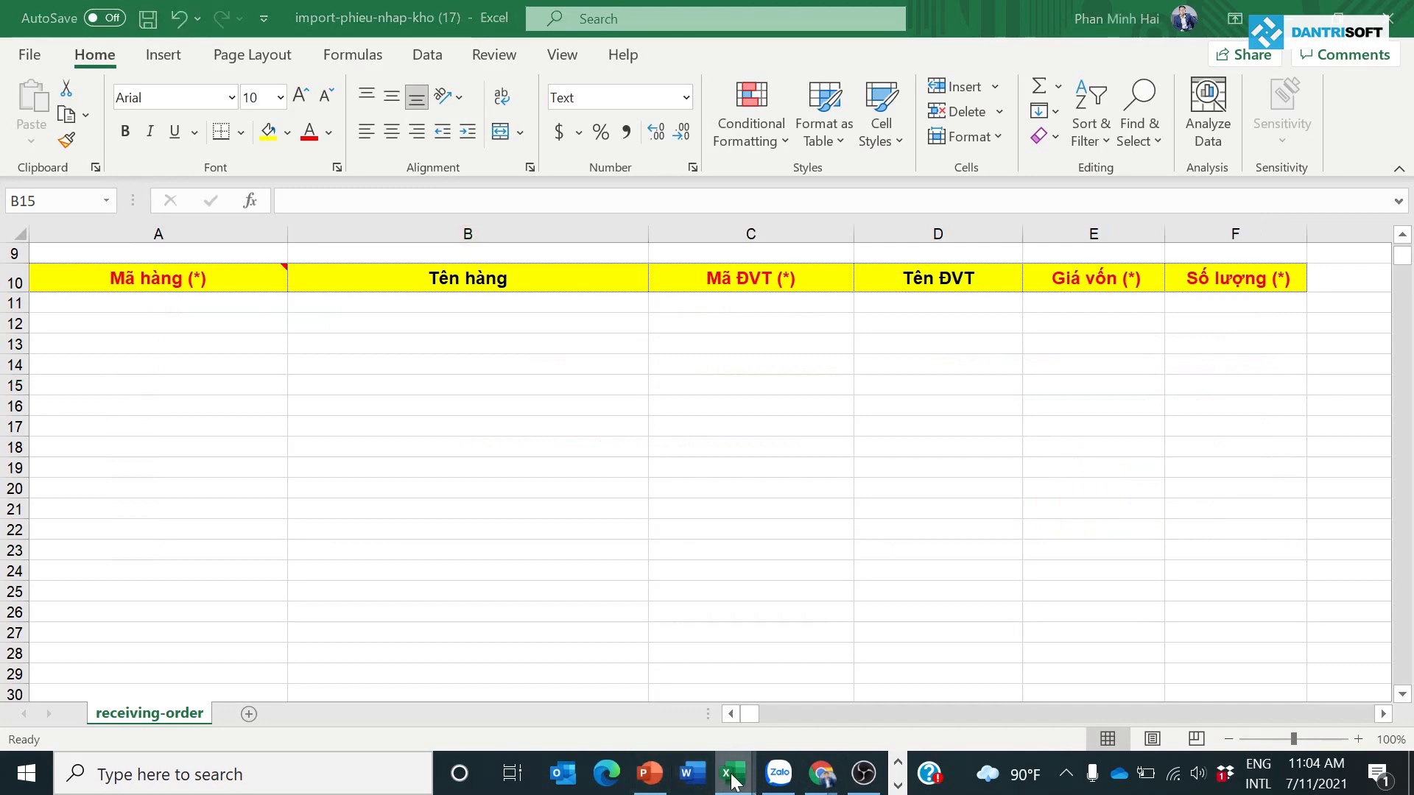
Copy the product names from the Hàng Hóa sheet into the receipt template's Tên hàng column from B11, as values only
mouse_move(733, 773)
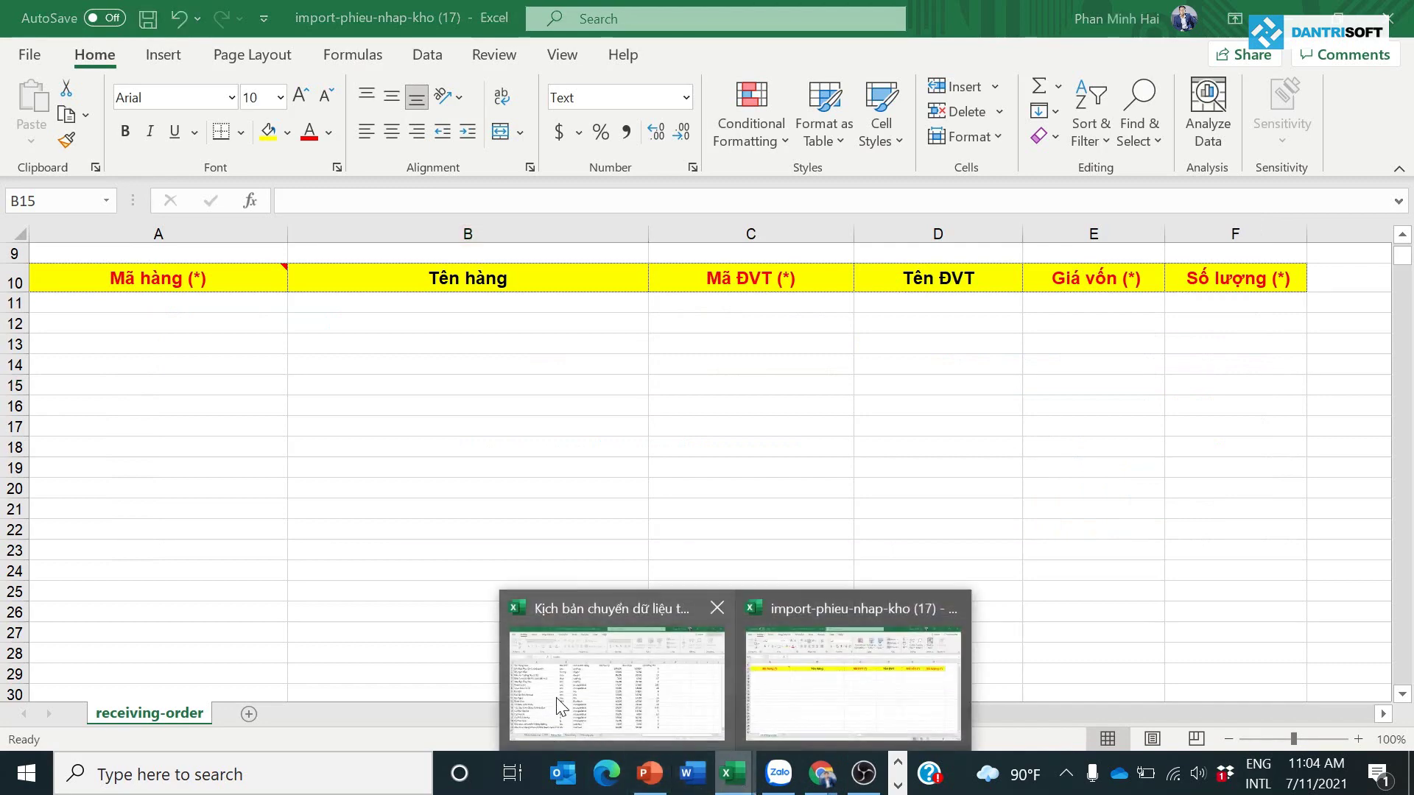
left_click(559, 707)
left_click_drag(243, 276, 331, 646)
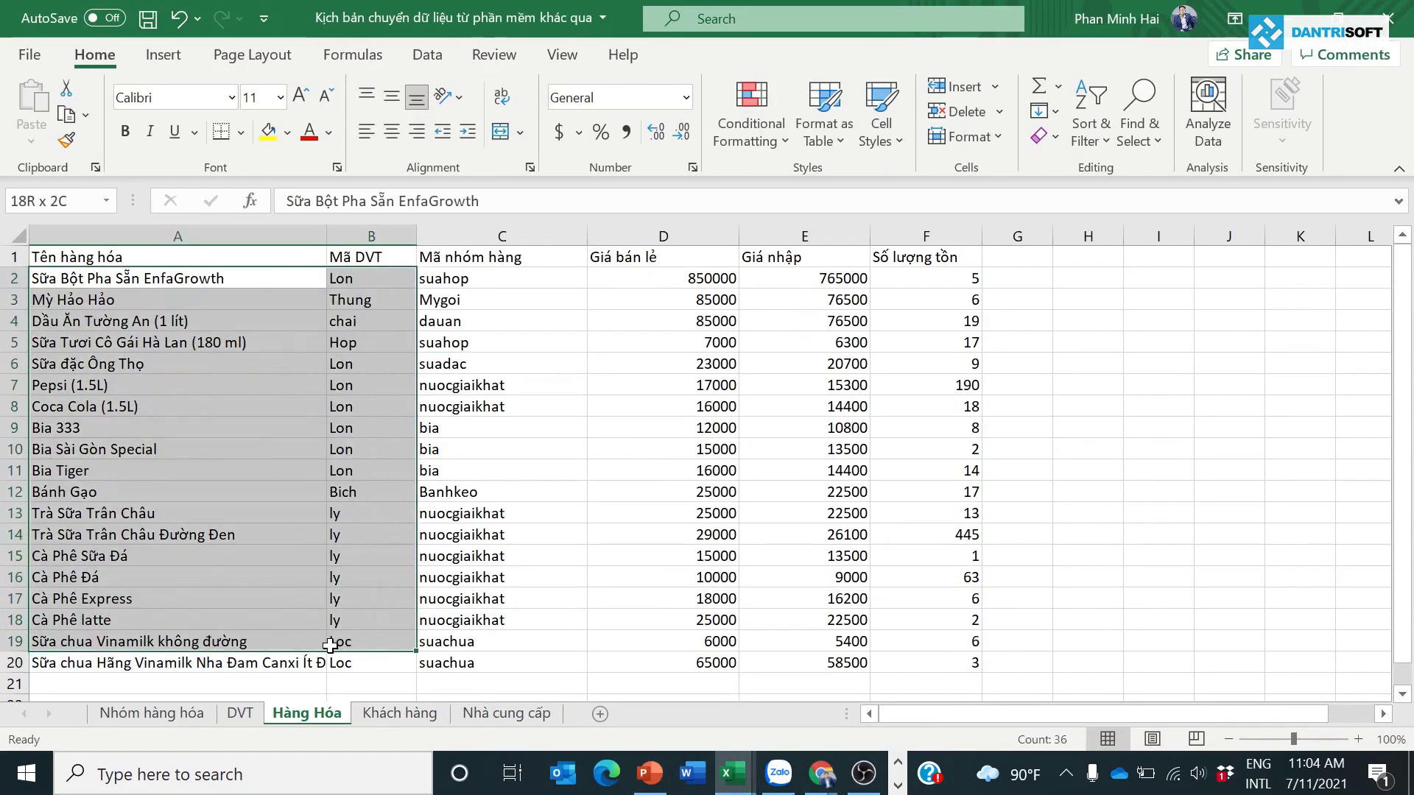
key("ctrl+c")
key("alt+Tab")
left_click(515, 303)
right_click(515, 303)
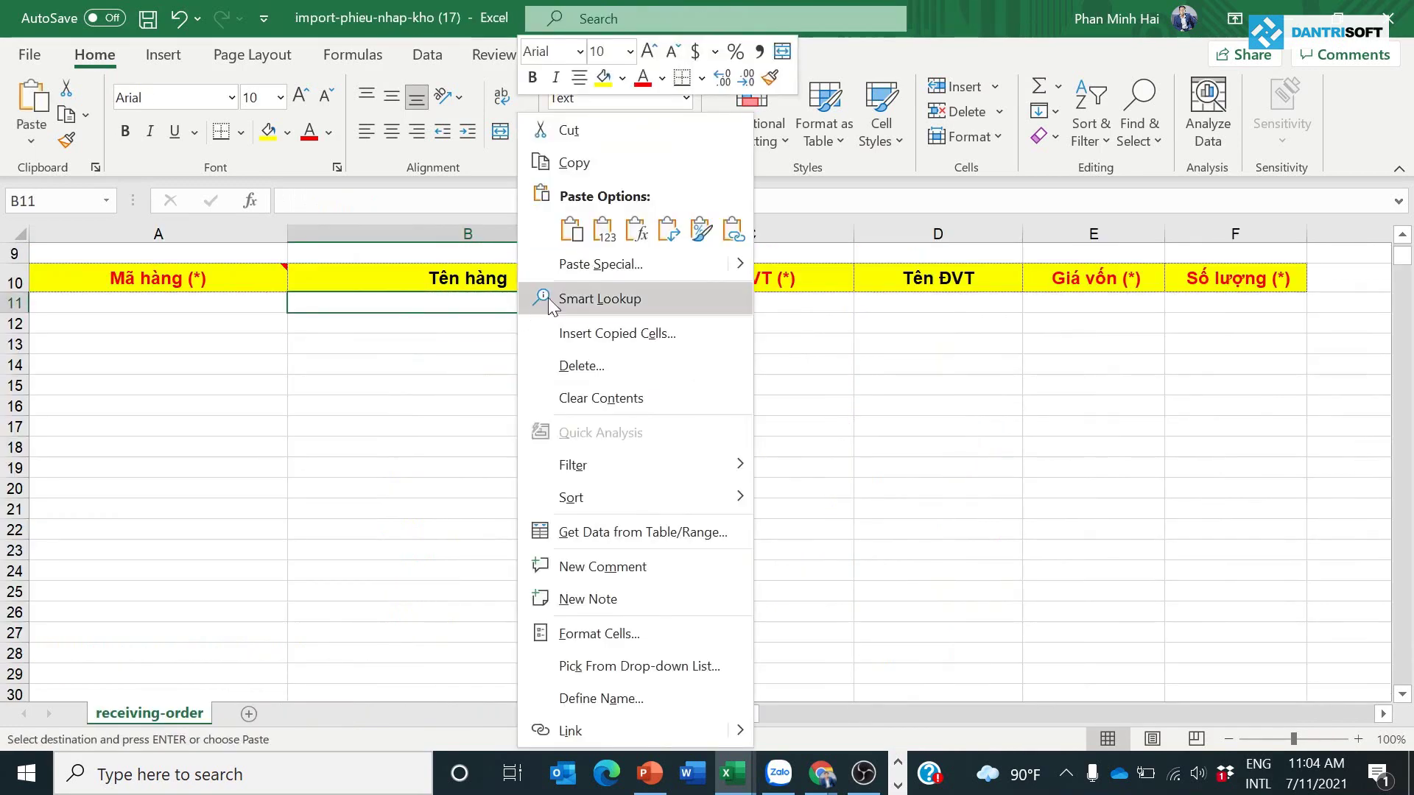
left_click(600, 234)
Enter HH-1 as the first Mã hàng in A11 and fill the code series down to HH-19 in A29
key("Left")
type("HH")
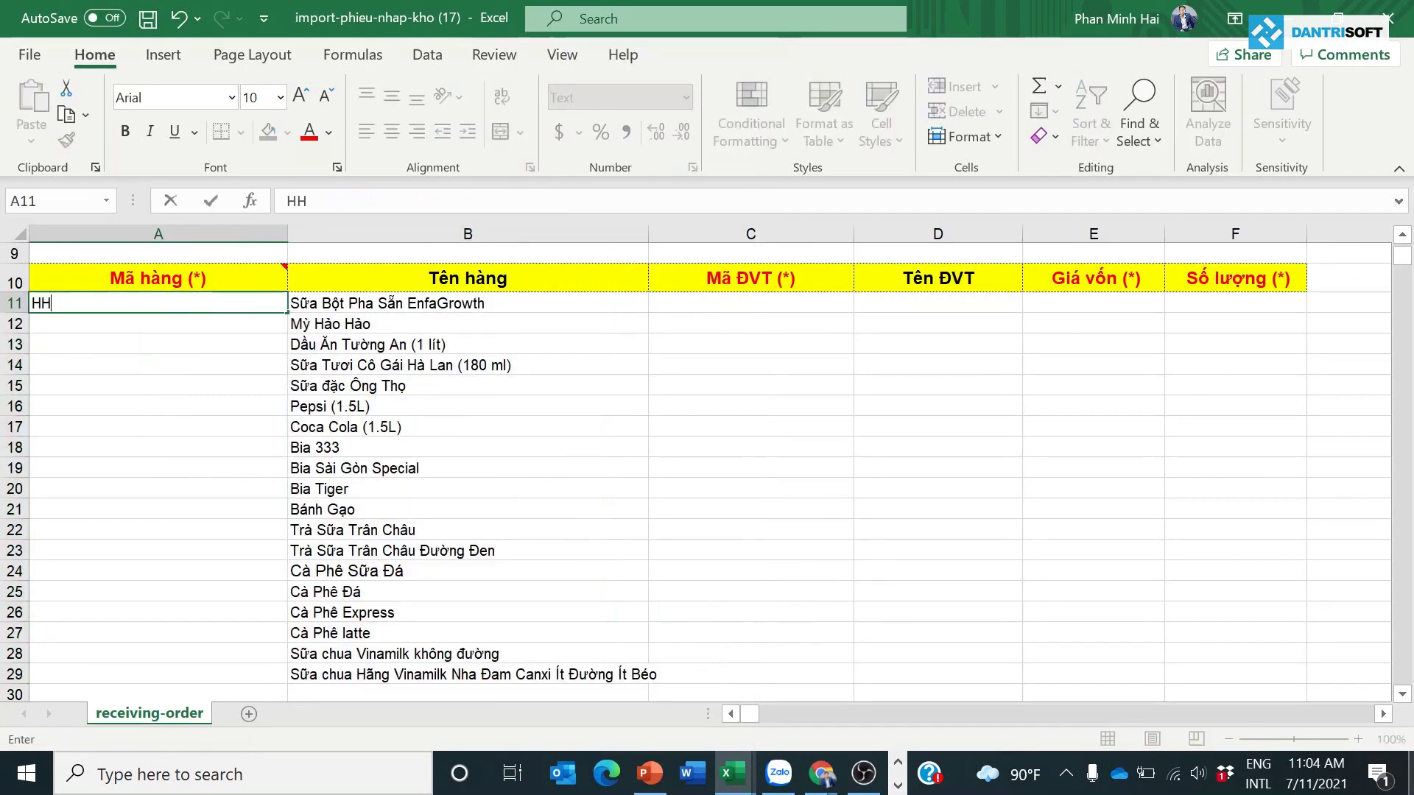
key("Return")
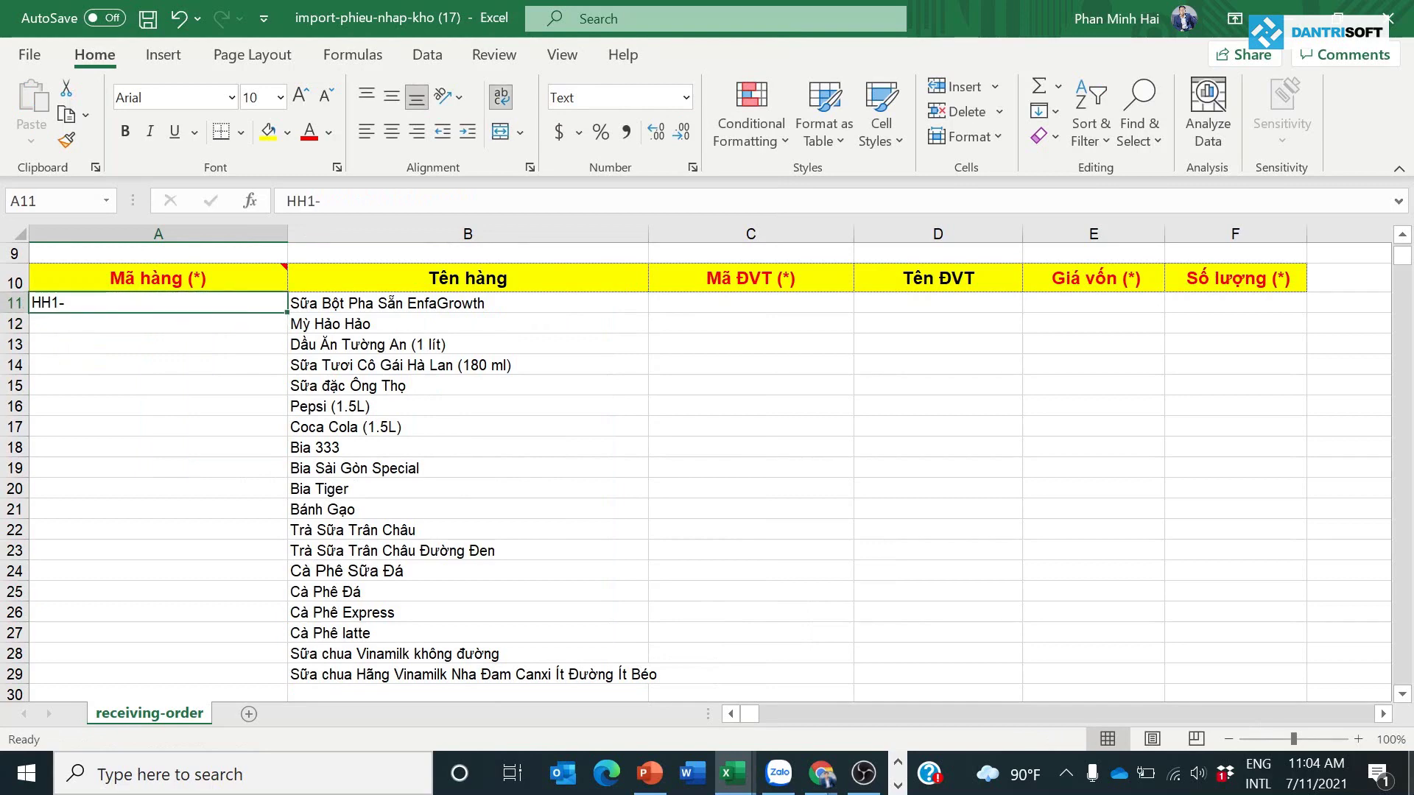
type("-1")
key("ctrl+Return")
double_click(287, 312)
Copy the Mã DVT values from the Hàng Hóa sheet into the receipt template's Mã ĐVT column from C11
left_click(653, 307)
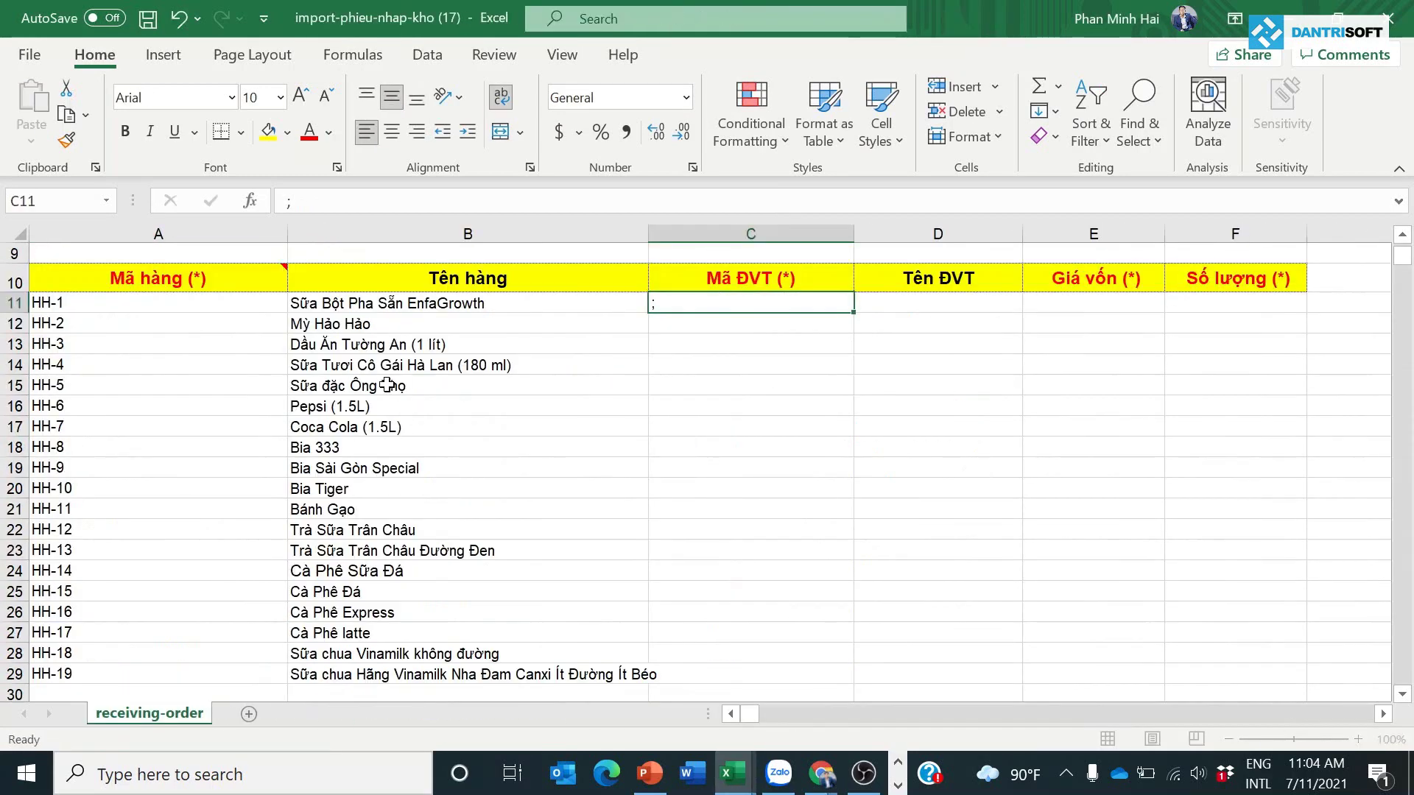
key("alt+Tab")
left_click_drag(353, 278, 369, 659)
key("ctrl+c")
key("alt+Tab")
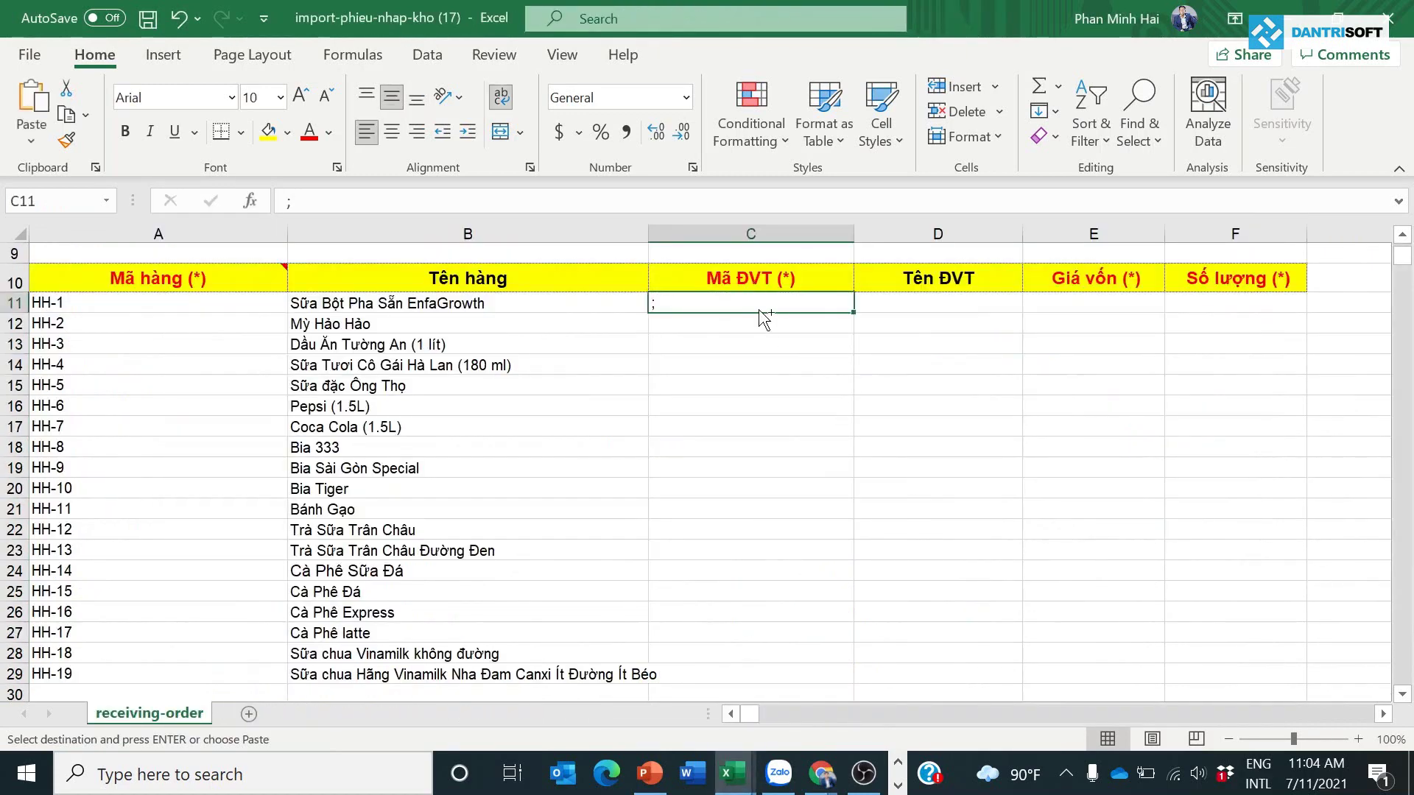
key("ctrl+v")
Copy Giá nhập and Số lượng tồn from the Hàng Hóa sheet into the Giá vốn and Số lượng columns from E11, as values only
left_click(954, 307)
key("alt+Tab")
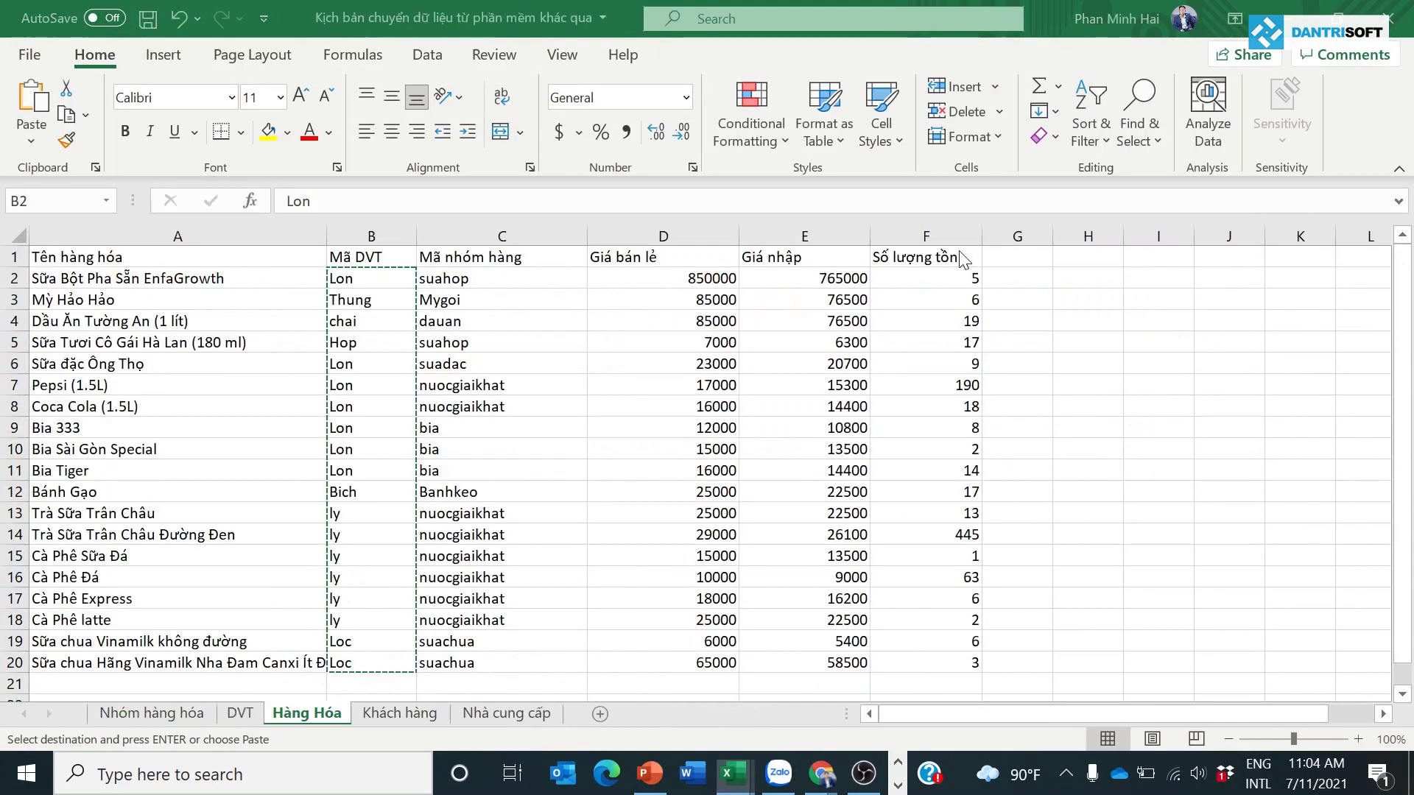
left_click_drag(815, 267, 904, 668)
key("ctrl+c")
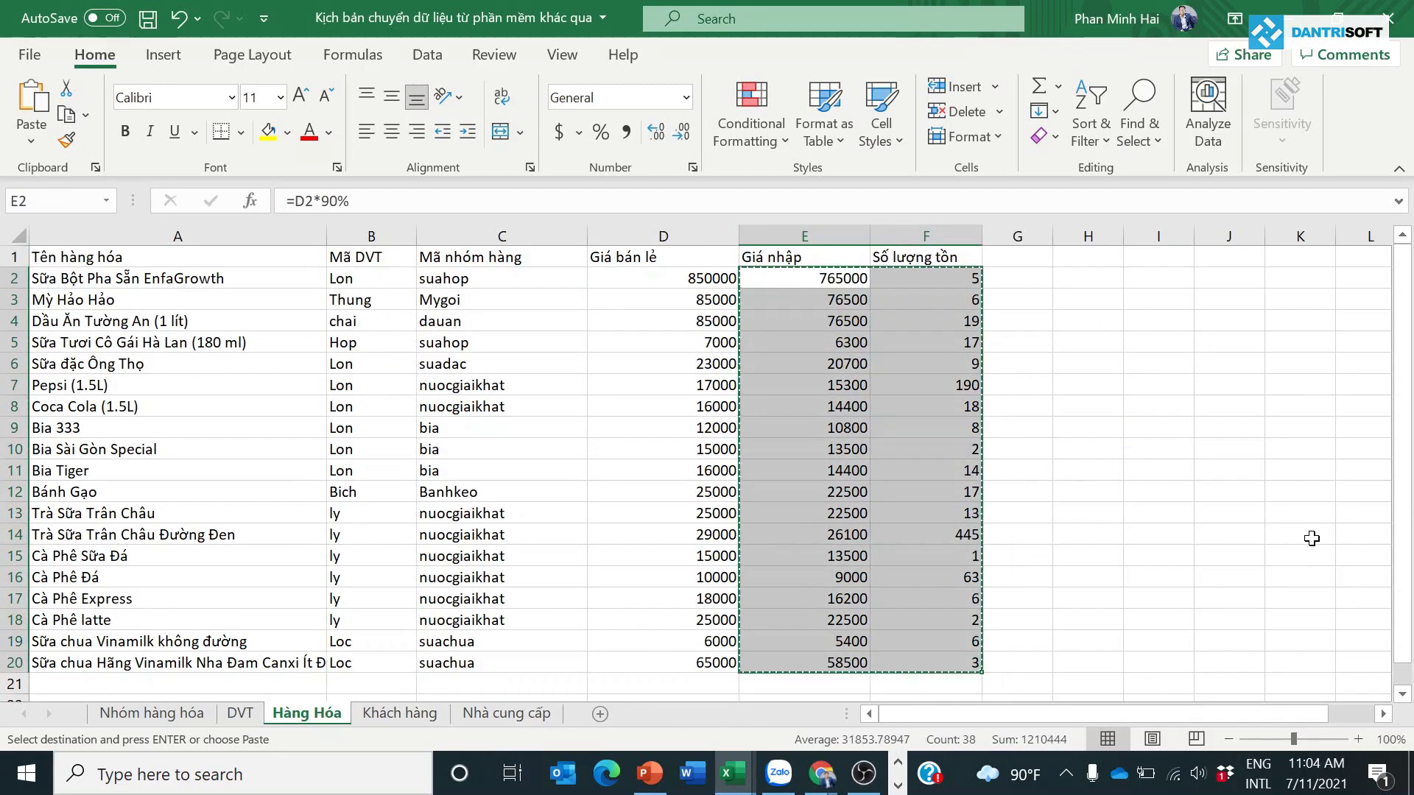
key("alt+Tab")
right_click(1111, 297)
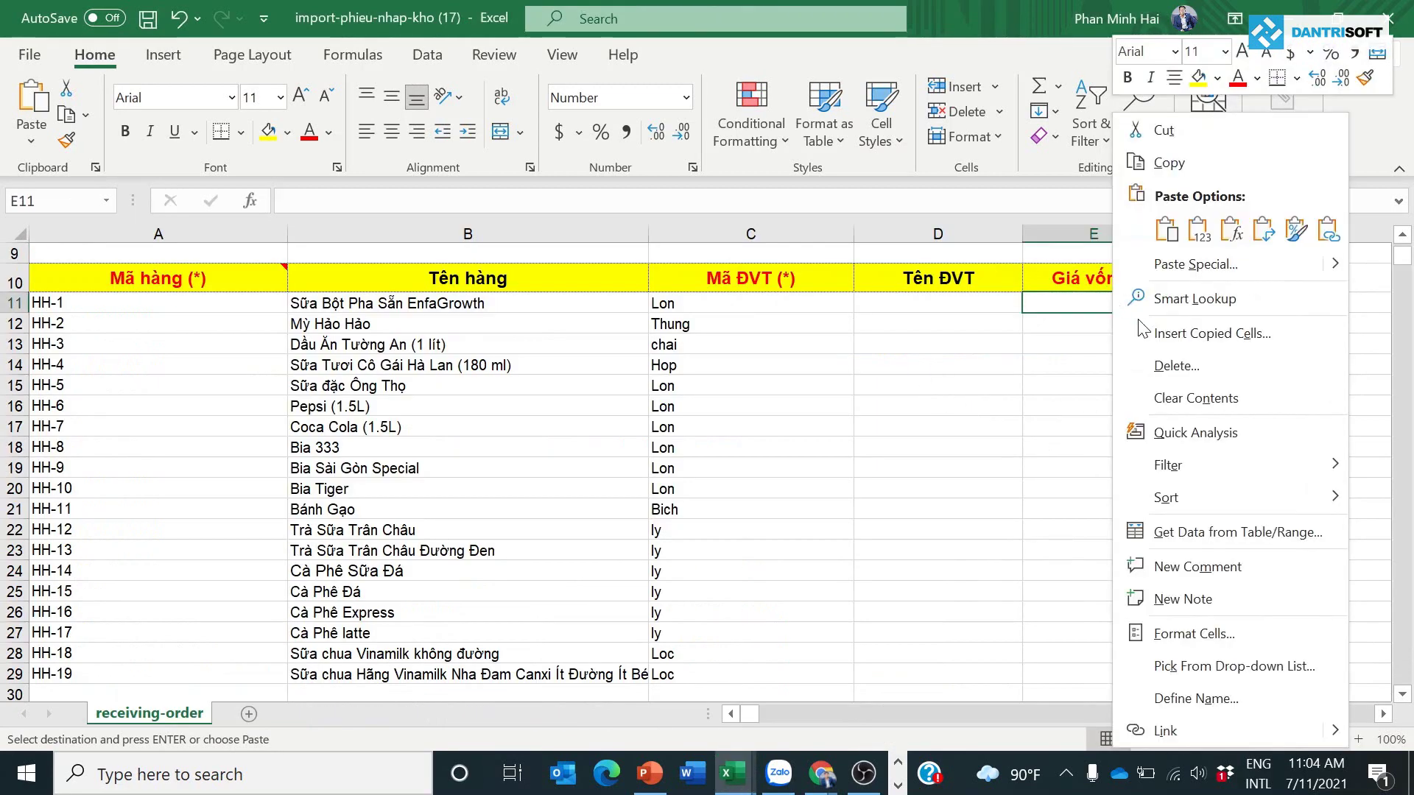
left_click(1195, 231)
left_click(970, 372)
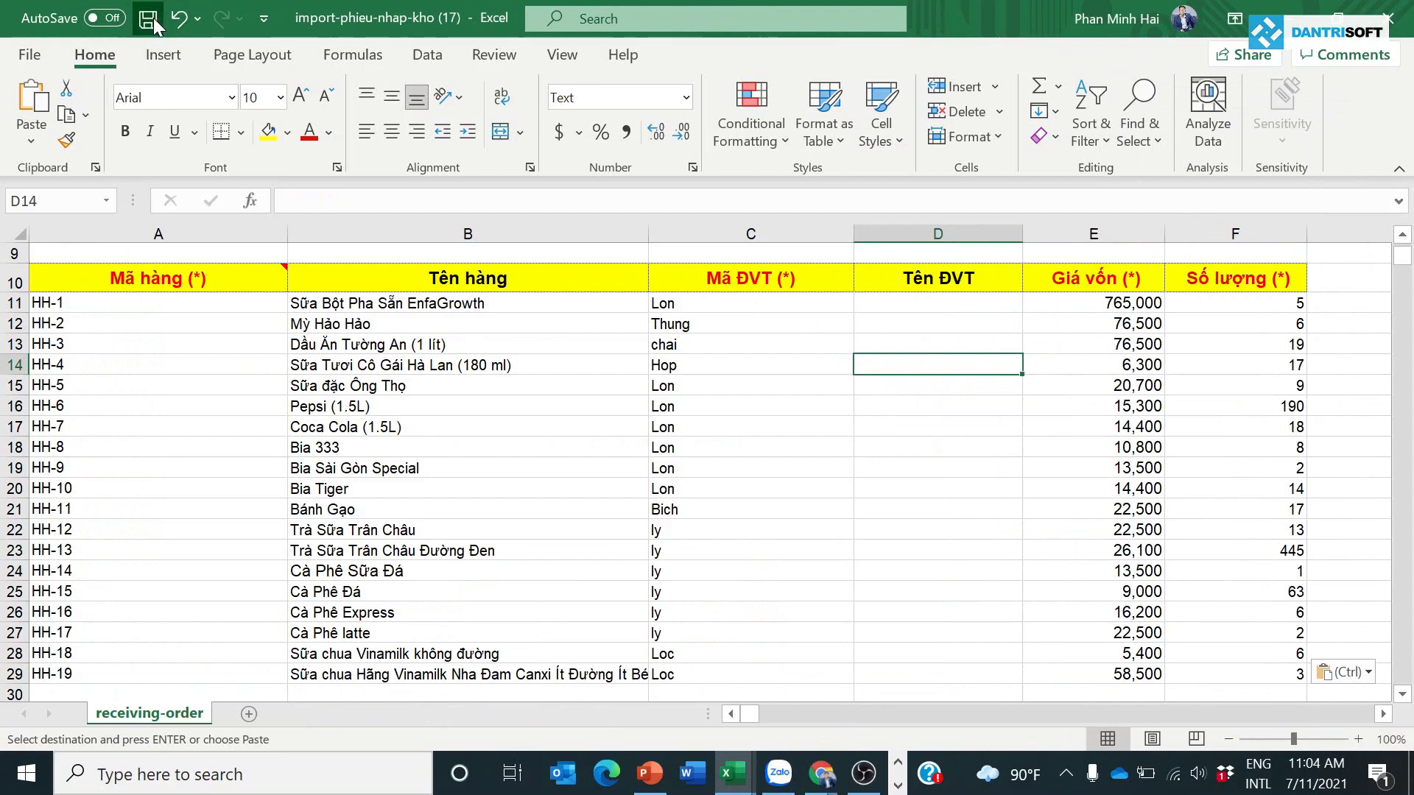
Save and close the receipt template, then import import-phieu-nhap-kho (17) as a goods receipt in DanTriSoft
left_click(1389, 16)
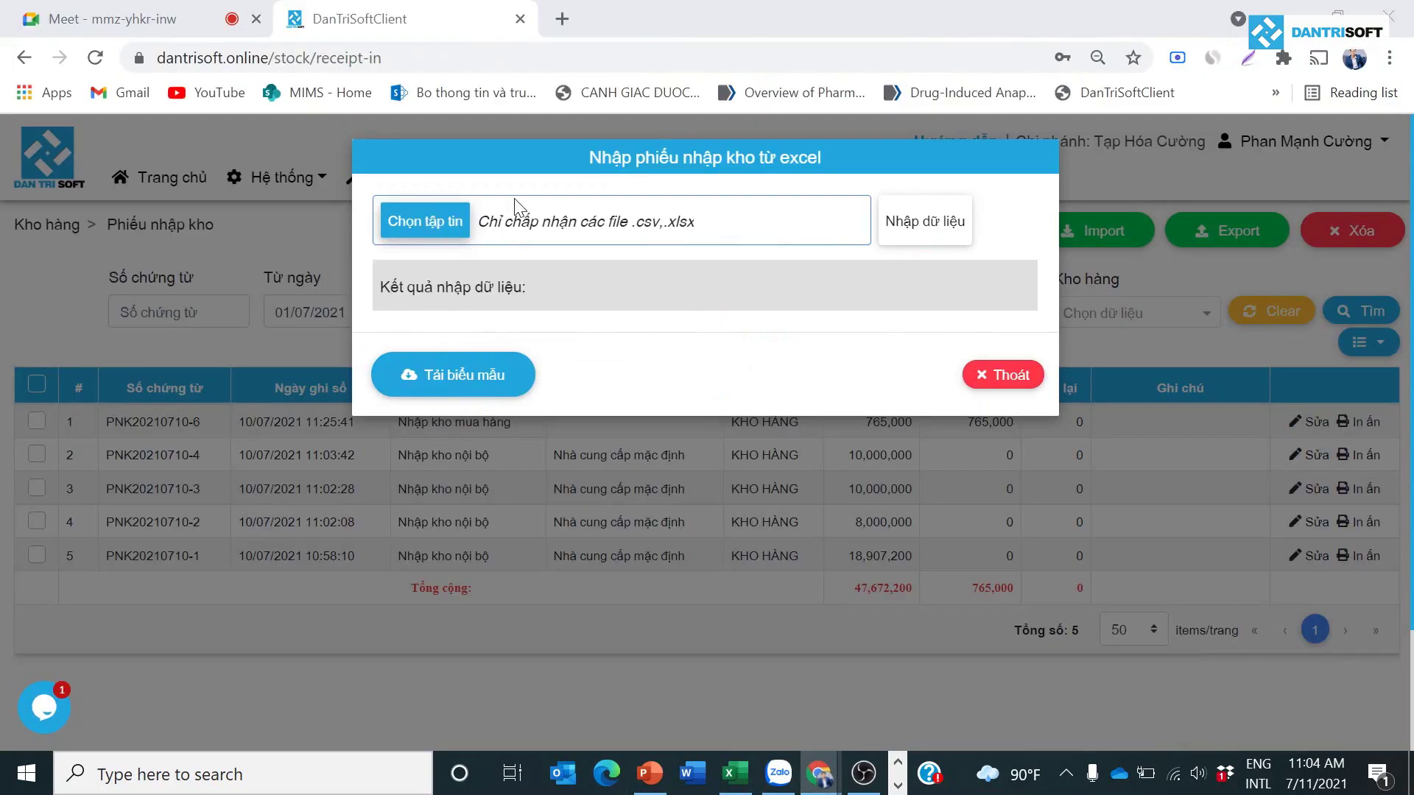
left_click(398, 221)
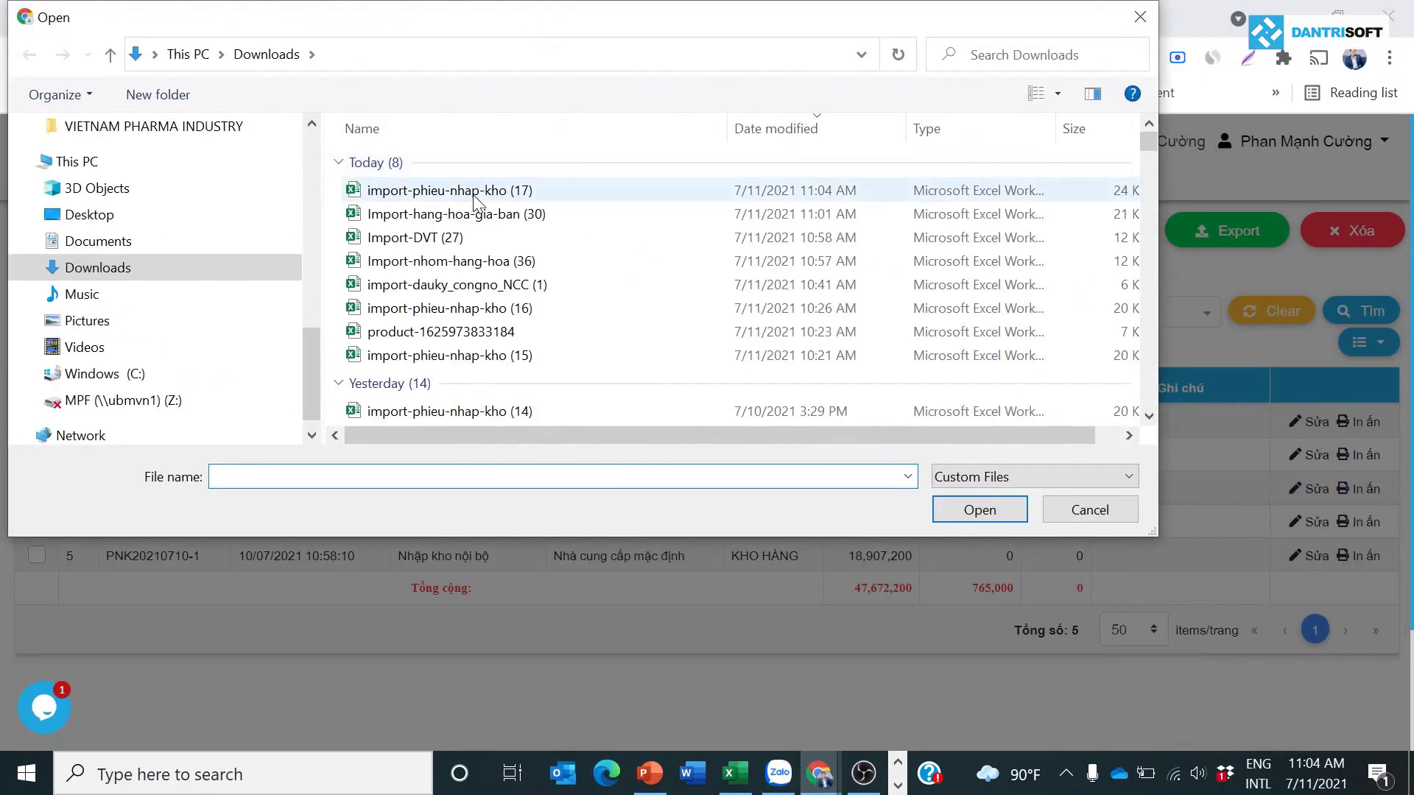
double_click(475, 193)
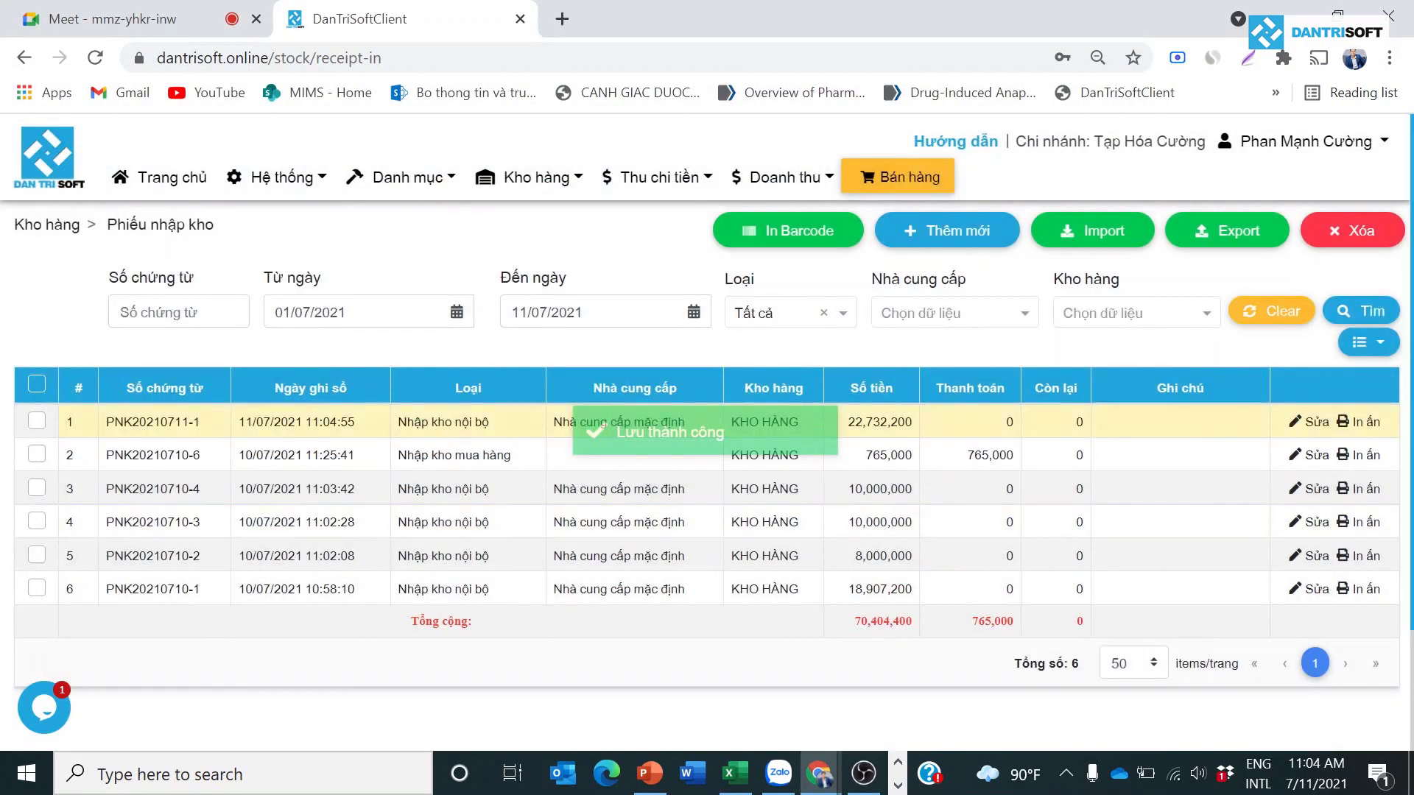
Open the newly imported goods receipt, check its item lines, cost prices and quantities, and exit it
left_click(1315, 422)
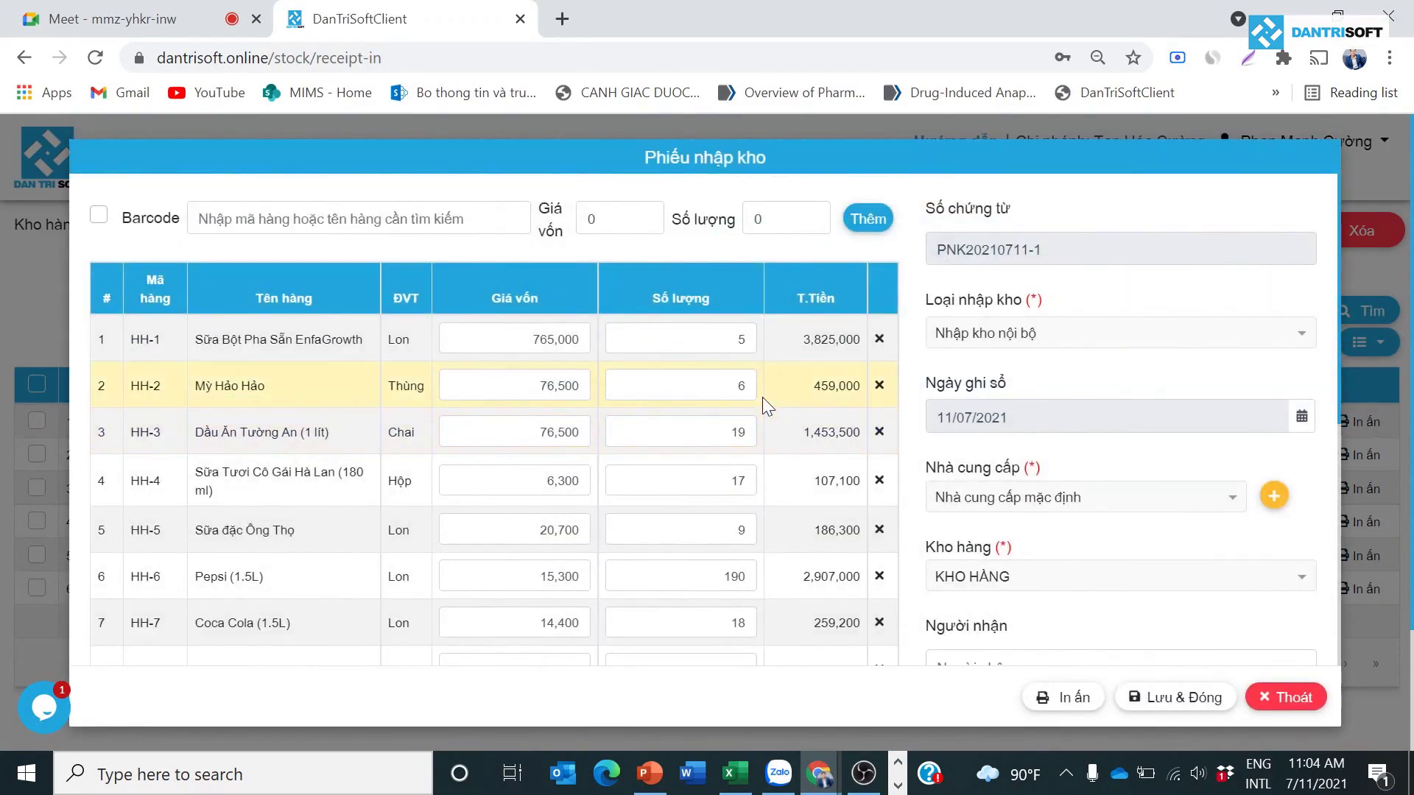
scroll(379, 400, "down", 5)
scroll(383, 413, "up", 5)
left_click(1301, 710)
Switch to the Excel export and view the Khách hàng and Nhà cung cấp sheets
key("alt+Tab")
left_click(766, 492)
left_click(408, 714)
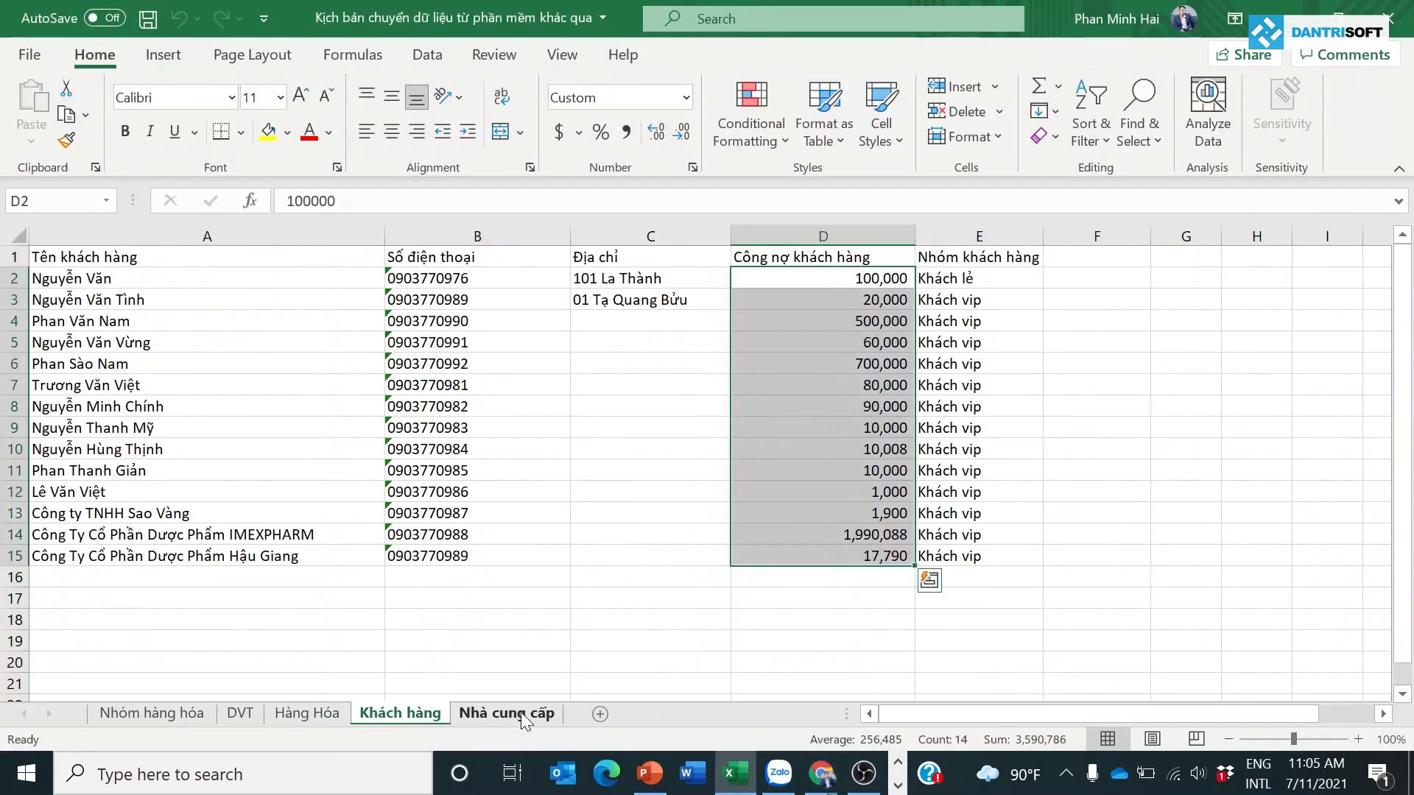
left_click(516, 713)
View the DanTriSoft pages for opening customer receivables and opening supplier payables
key("alt+Tab")
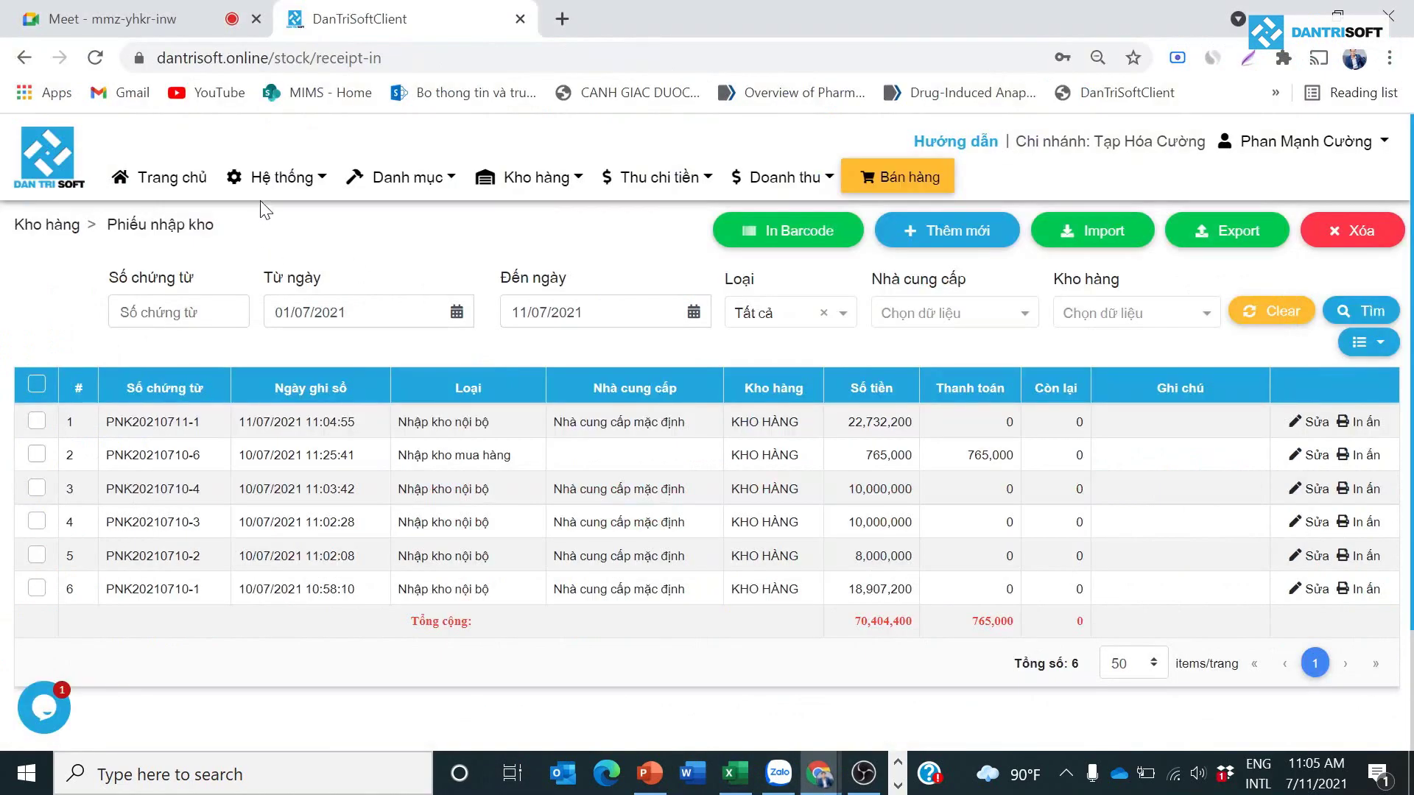
left_click(276, 196)
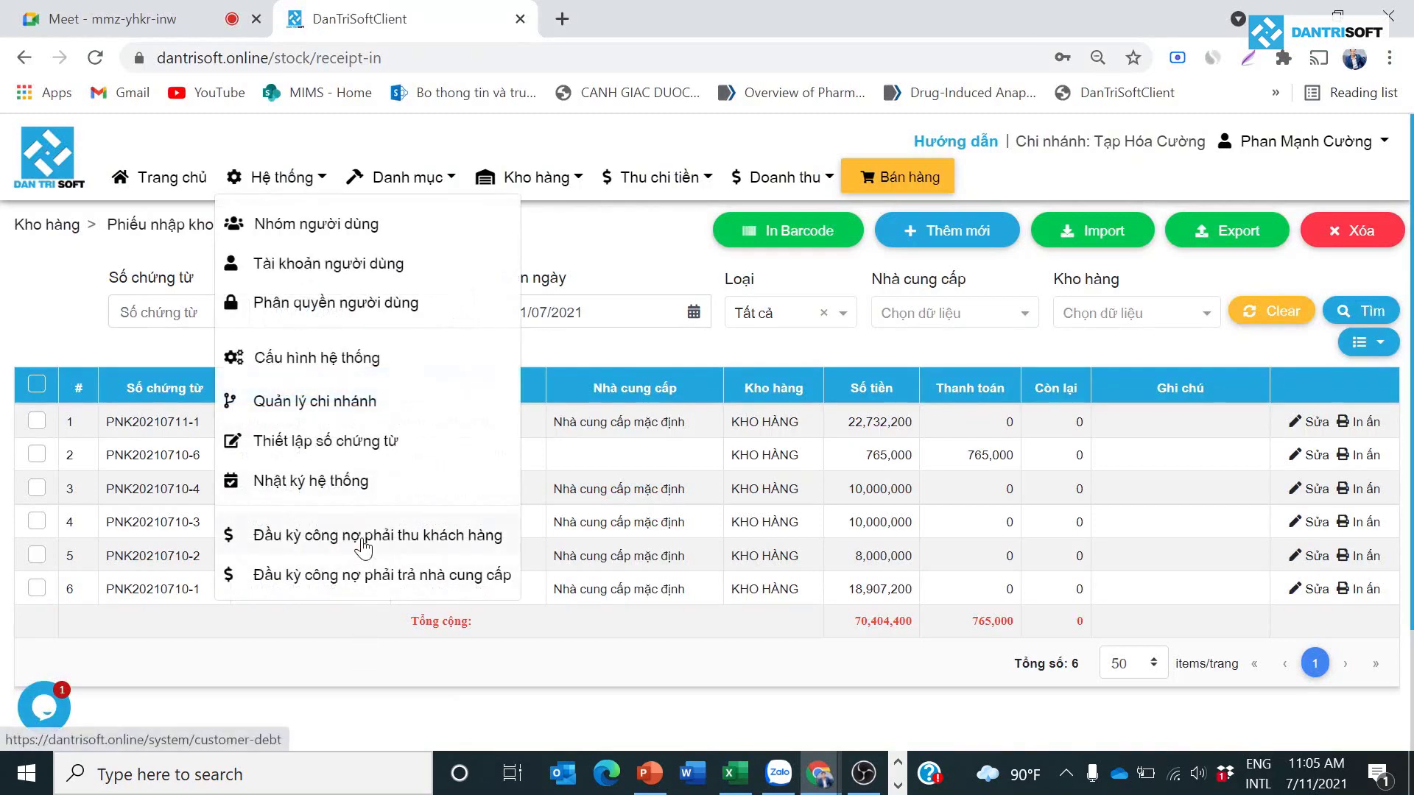
left_click(363, 545)
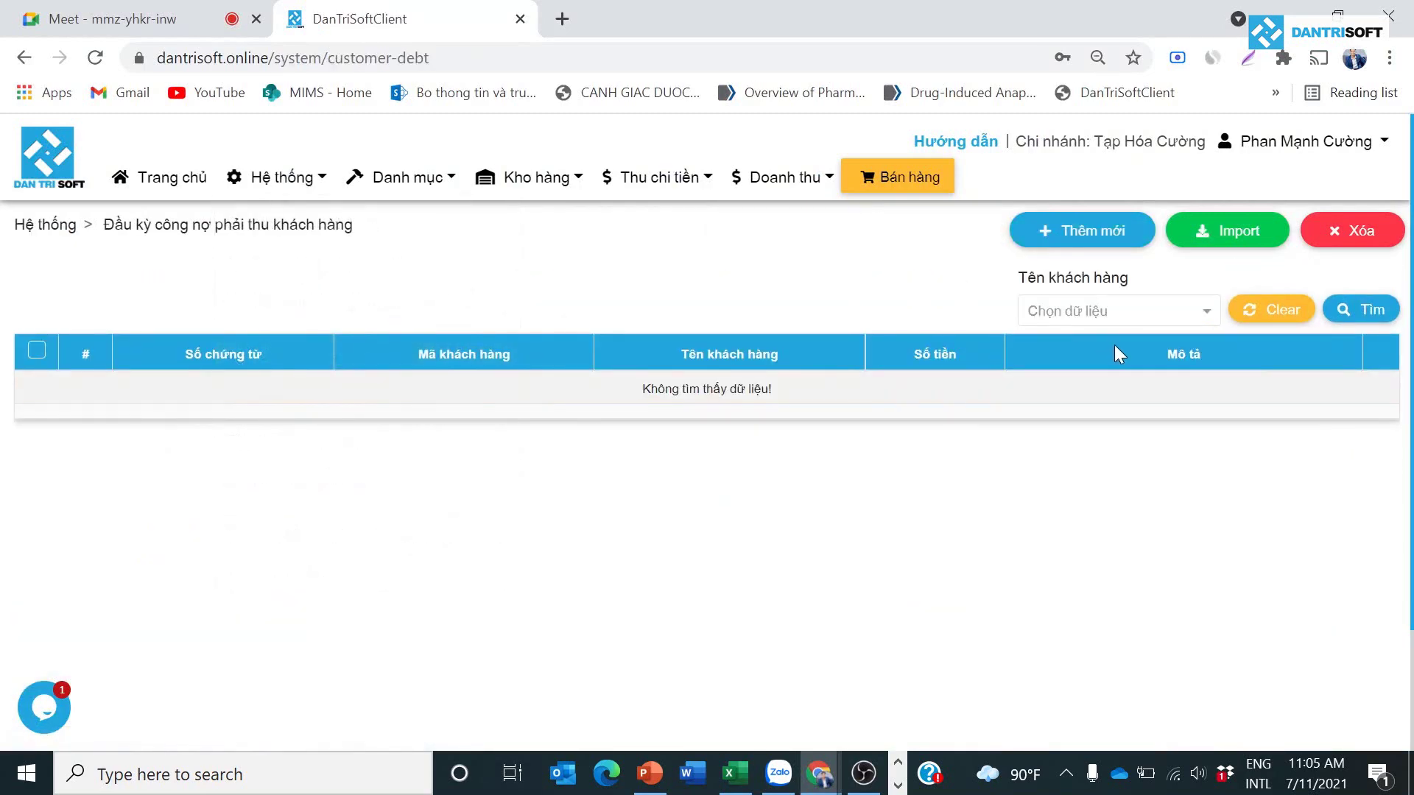
left_click(309, 193)
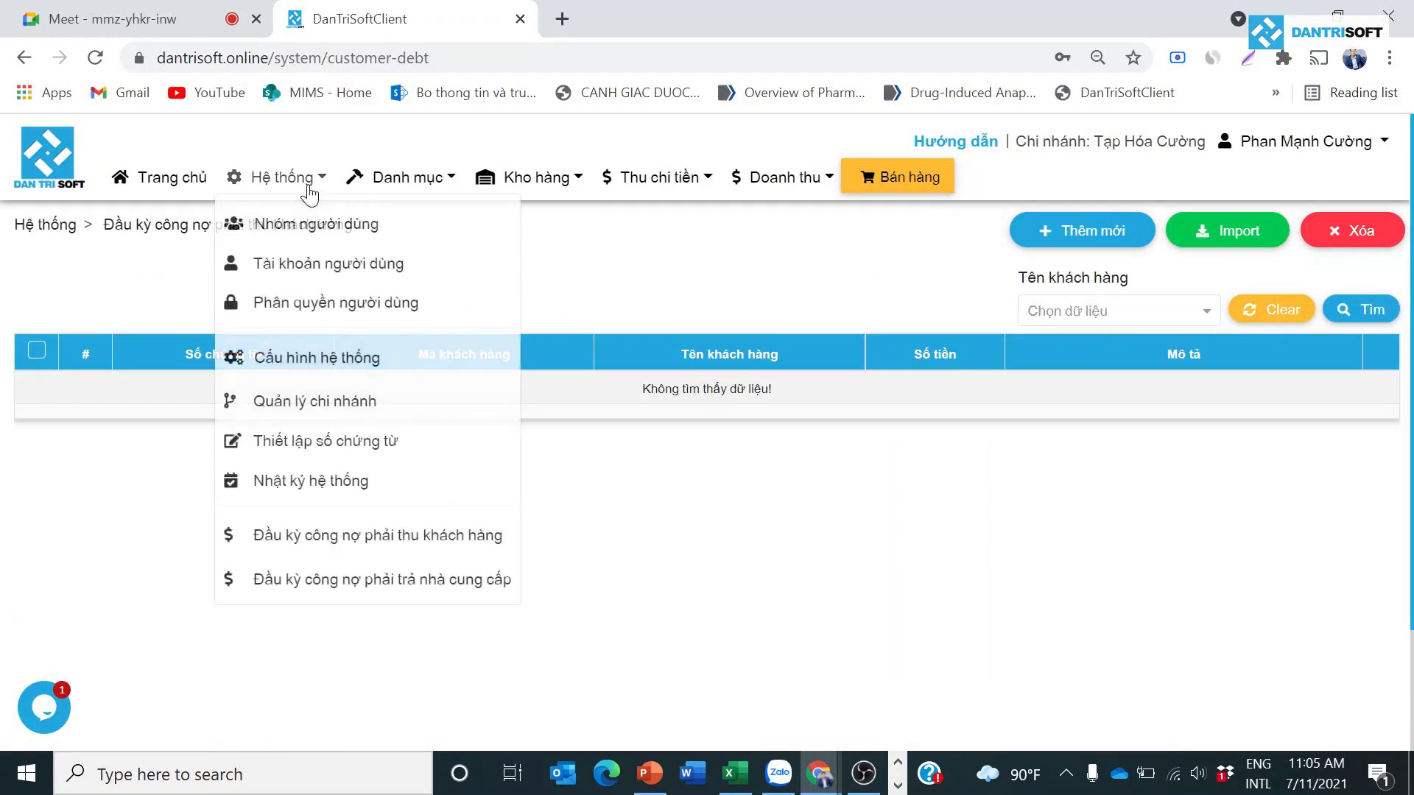
left_click(319, 582)
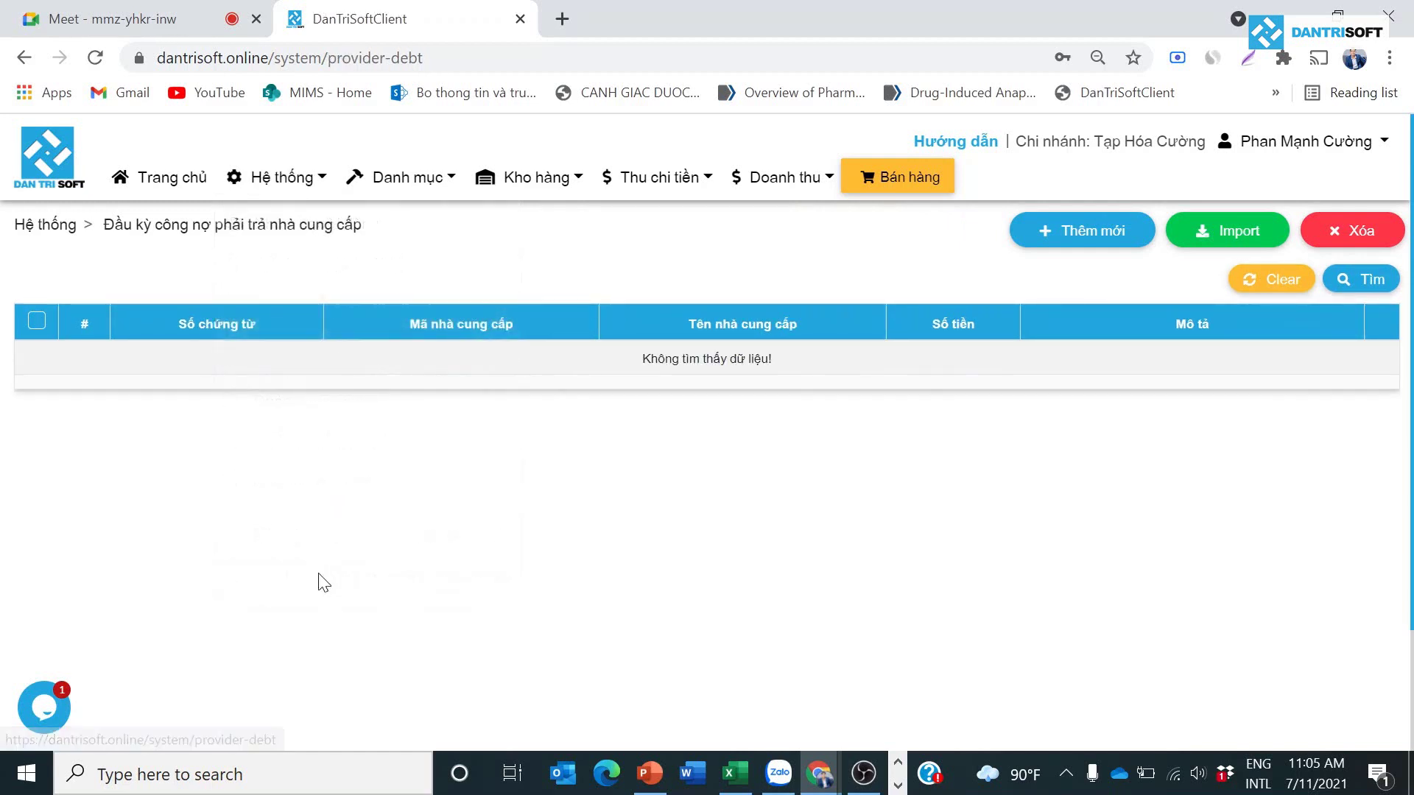
left_click(648, 774)
scroll(105, 636, "down", 2)
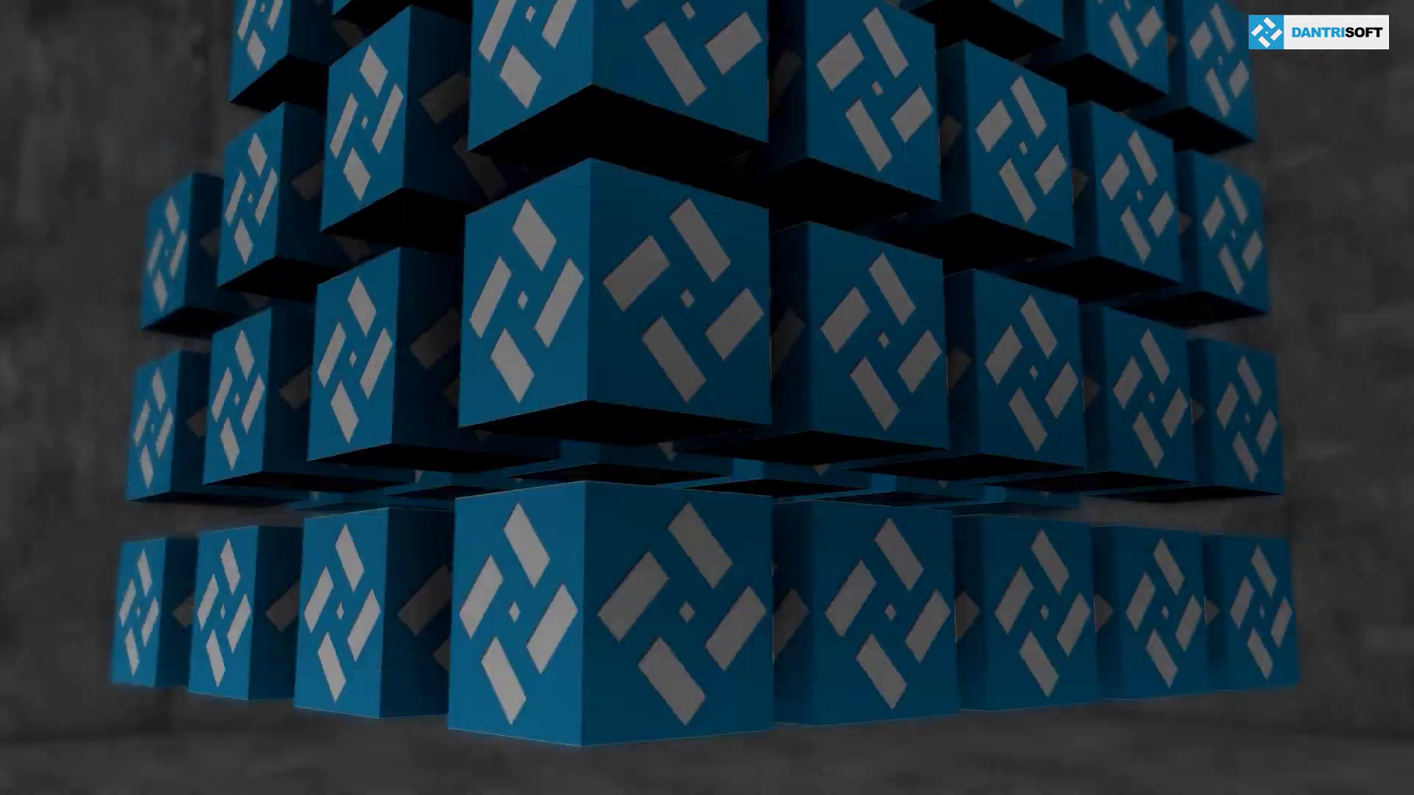